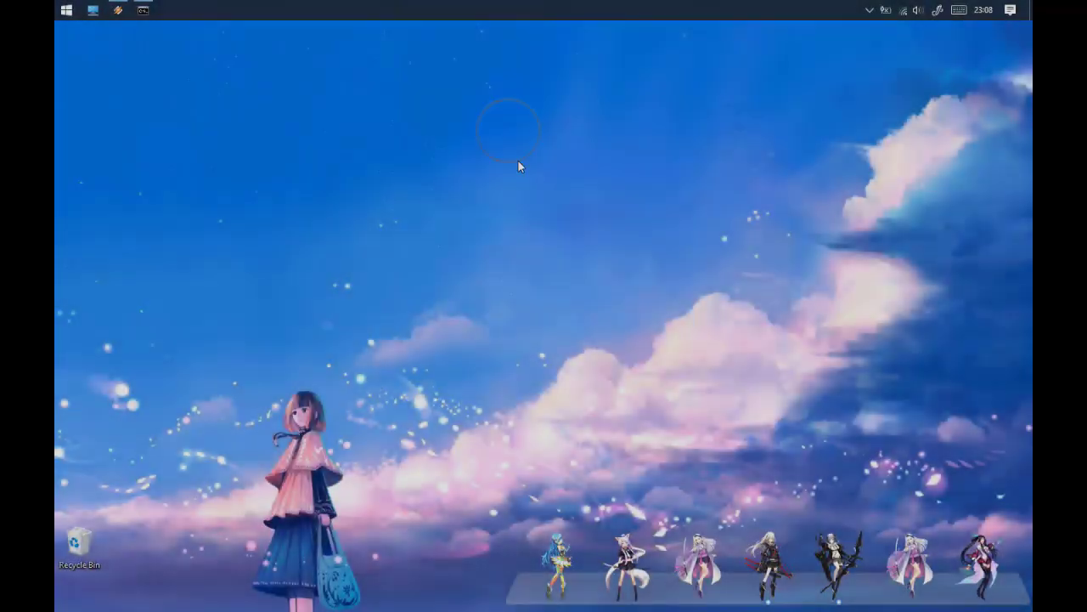
Refresh the desktop and launch Illustrator 2020
right_click(535, 167)
left_click(569, 212)
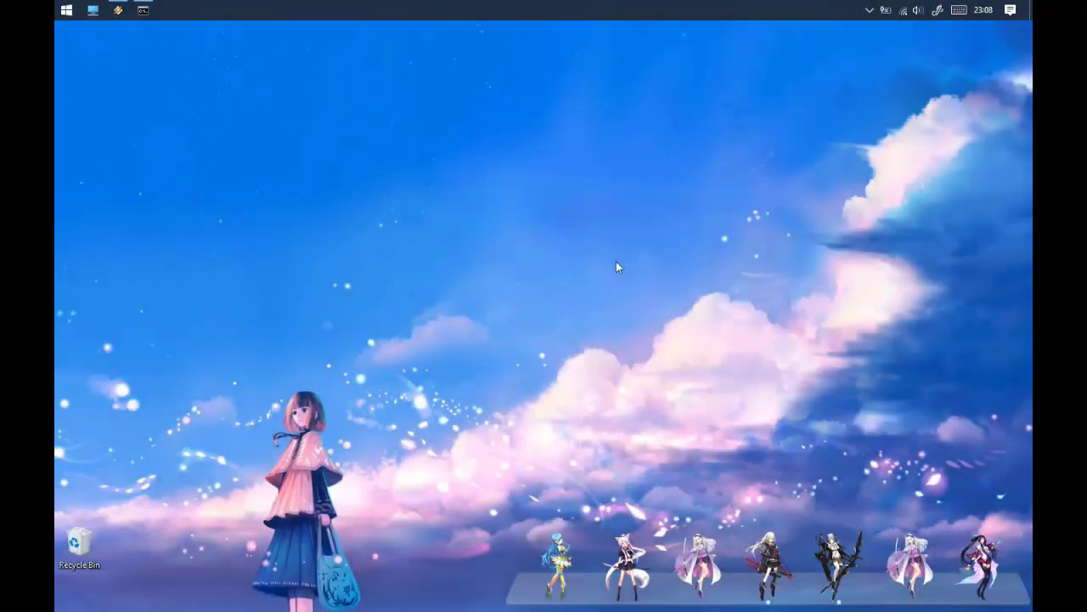
left_click(837, 527)
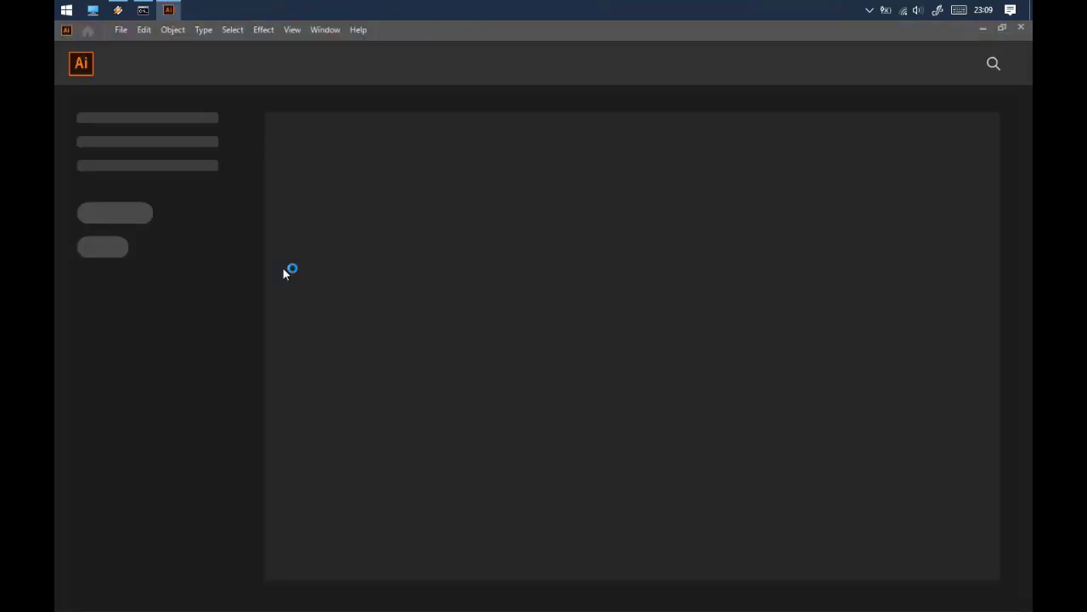
Close Illustrator, refresh the desktop twice, and bring up the screen snipping options
left_click(1022, 28)
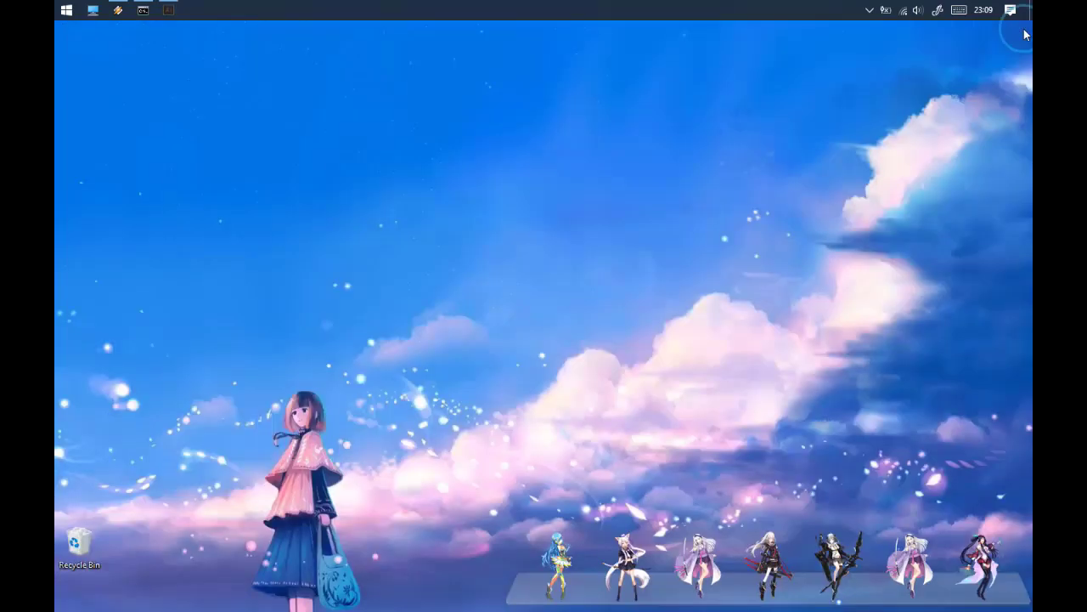
right_click(519, 221)
left_click(559, 264)
right_click(506, 187)
left_click(546, 229)
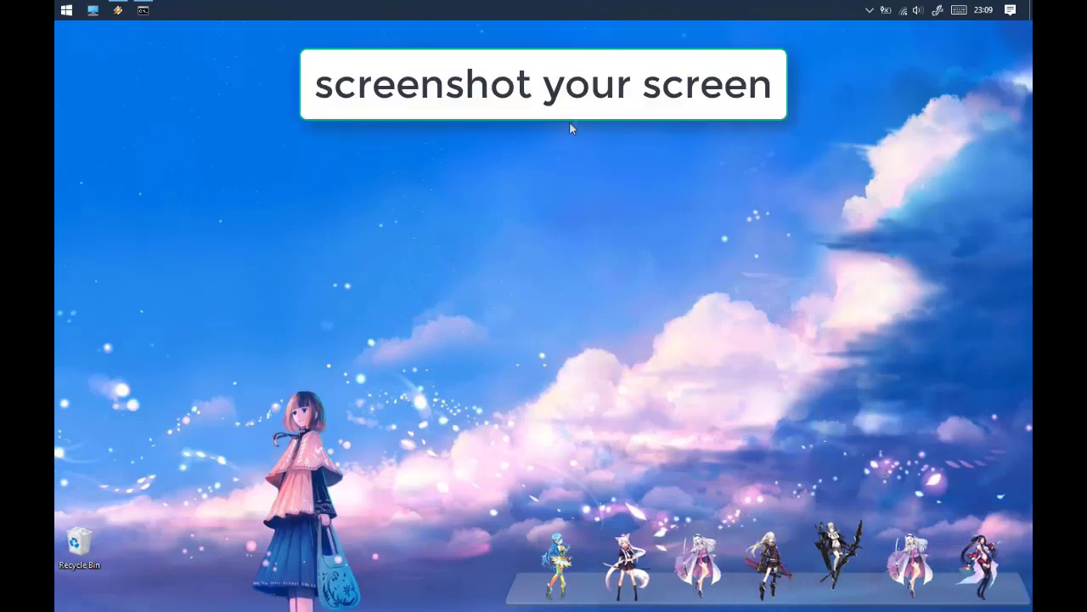
left_click(939, 11)
Take a full-screen snip and set the pen colour to red
left_click(924, 47)
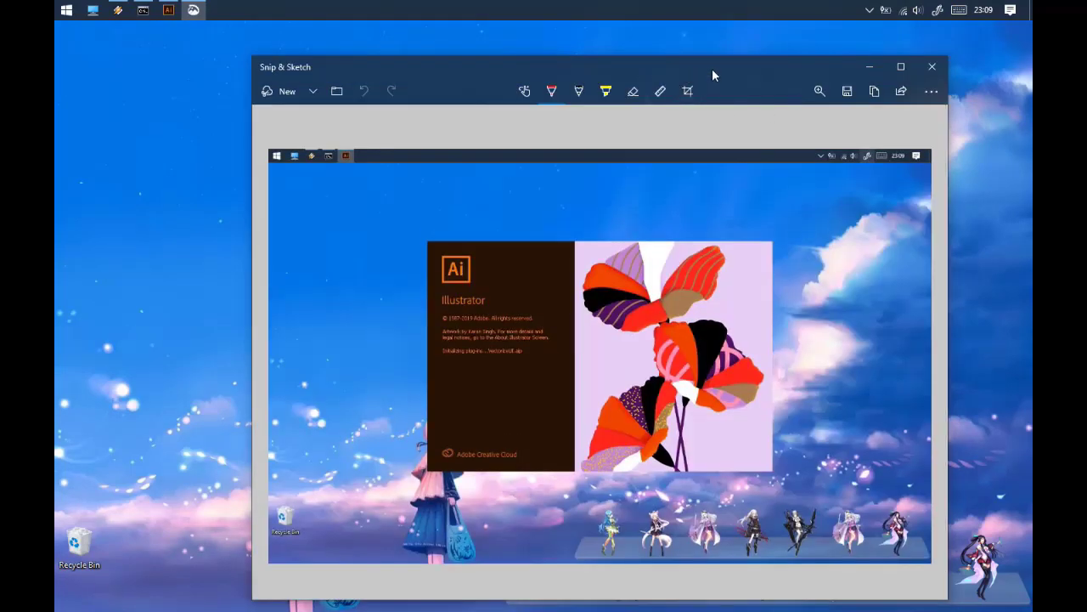
left_click_drag(713, 71, 708, 53)
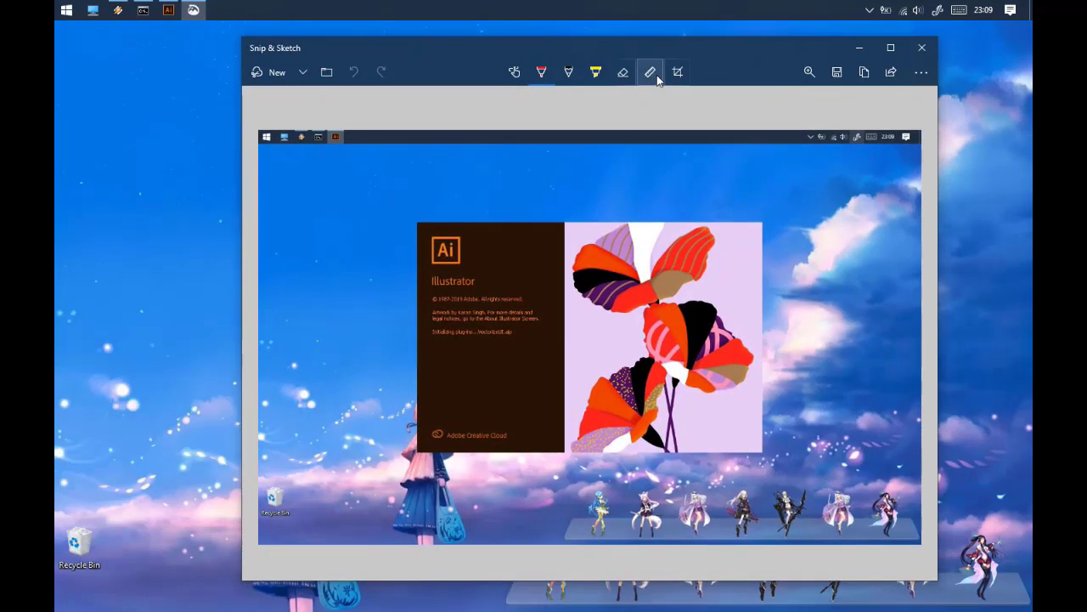
left_click(544, 71)
left_click(488, 170)
Draw a red outline around the splash's text block
left_click_drag(416, 221, 417, 262)
left_click_drag(418, 319, 418, 340)
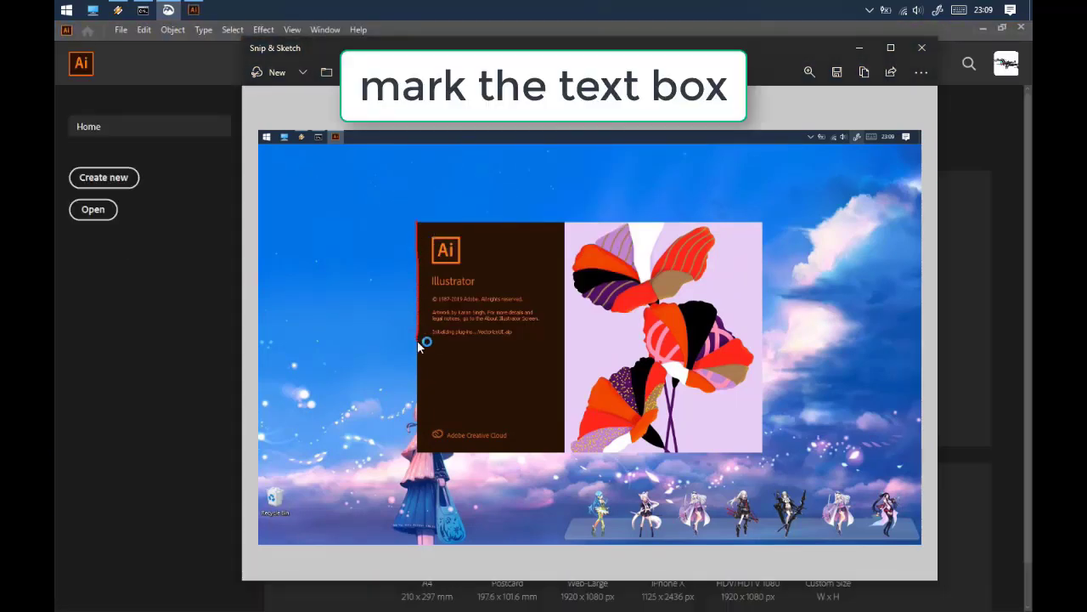
left_click_drag(498, 349, 566, 349)
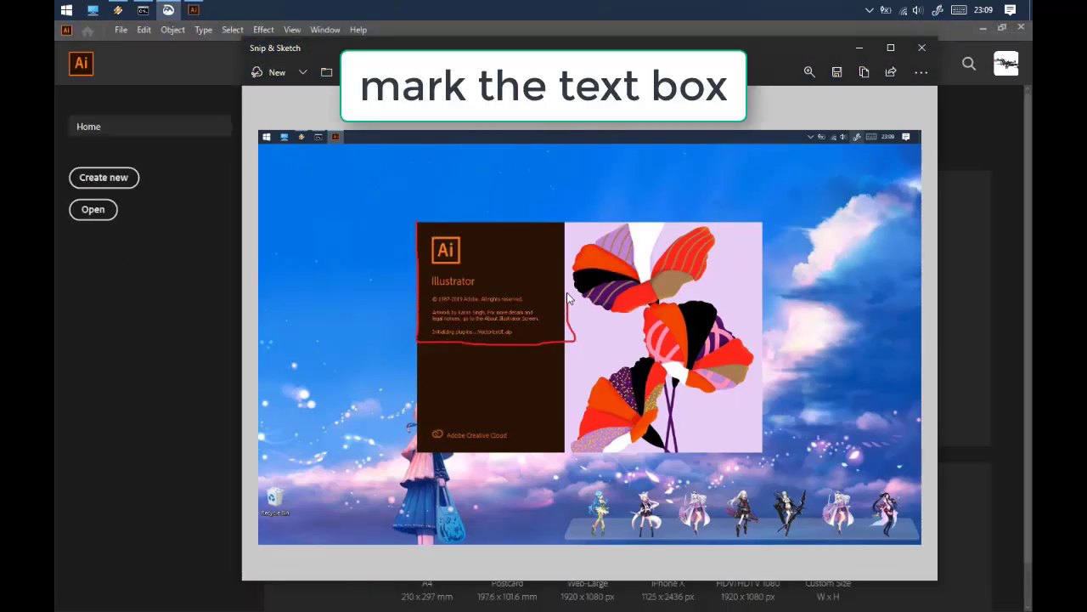
left_click_drag(568, 297, 560, 274)
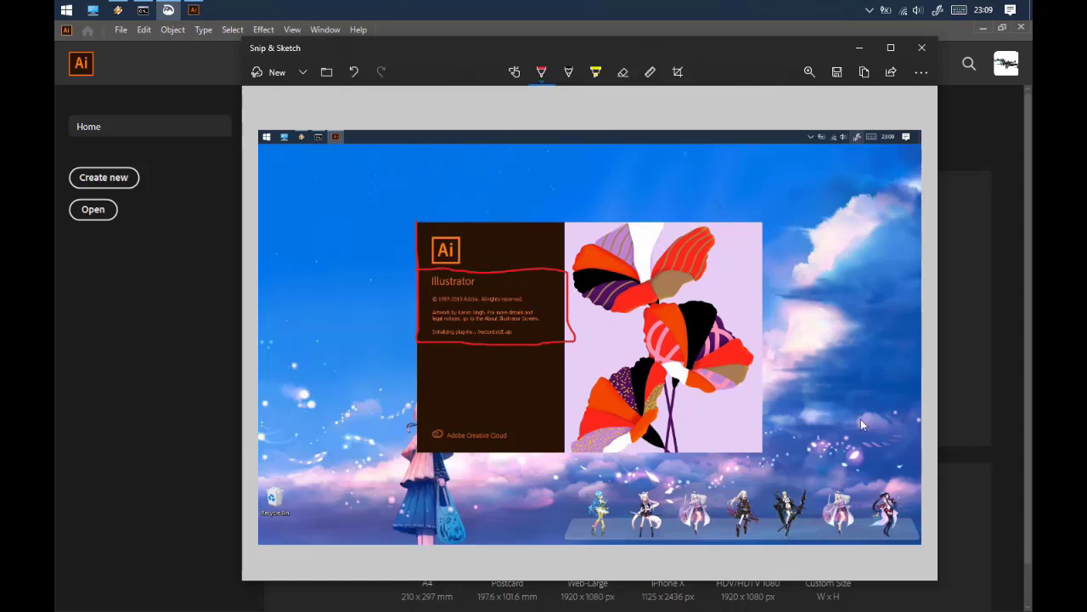
Save the marked-up snip to the Desktop as SharedScreenshot
left_click(836, 73)
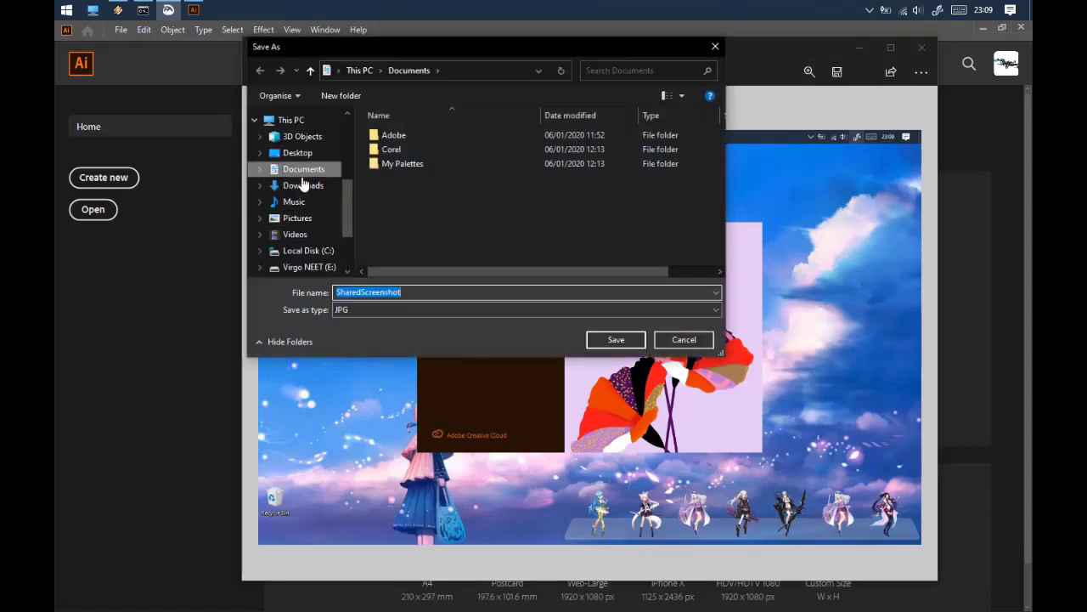
left_click_drag(351, 207, 344, 244)
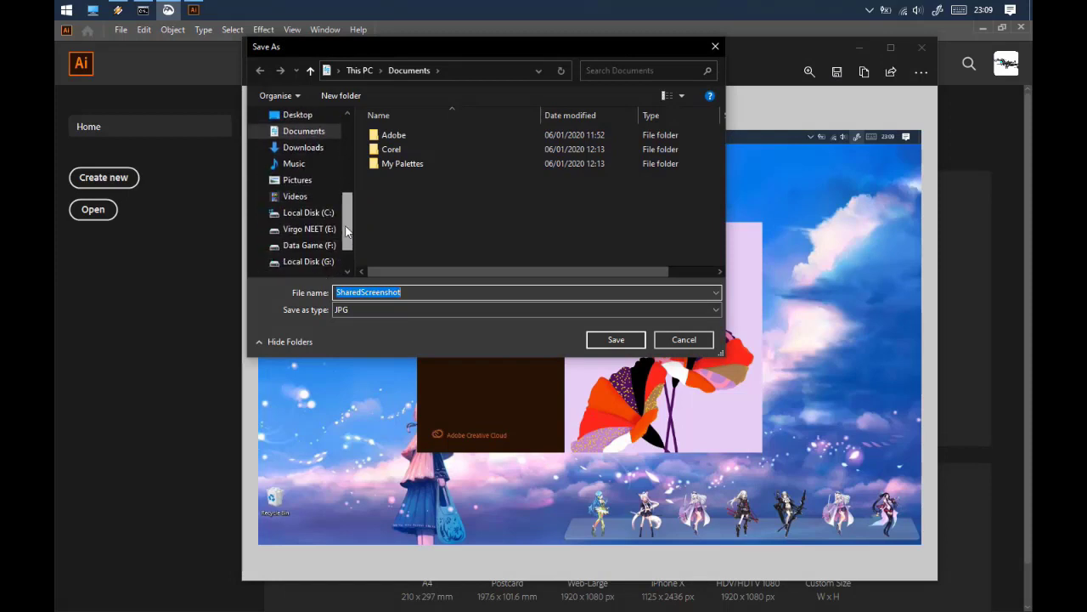
scroll(344, 244, "up", 3)
left_click(297, 207)
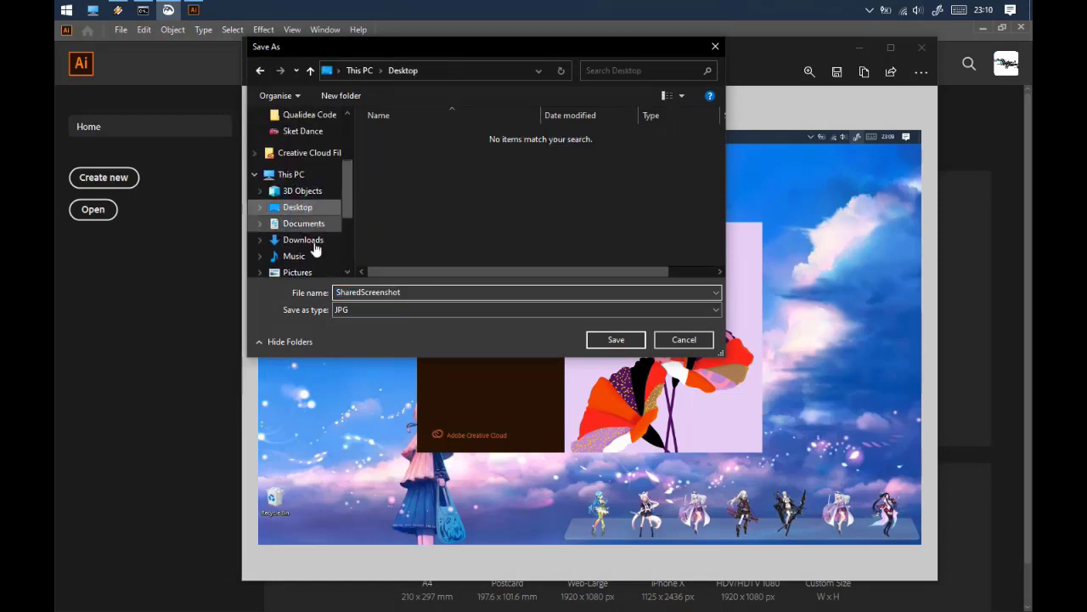
left_click(289, 290)
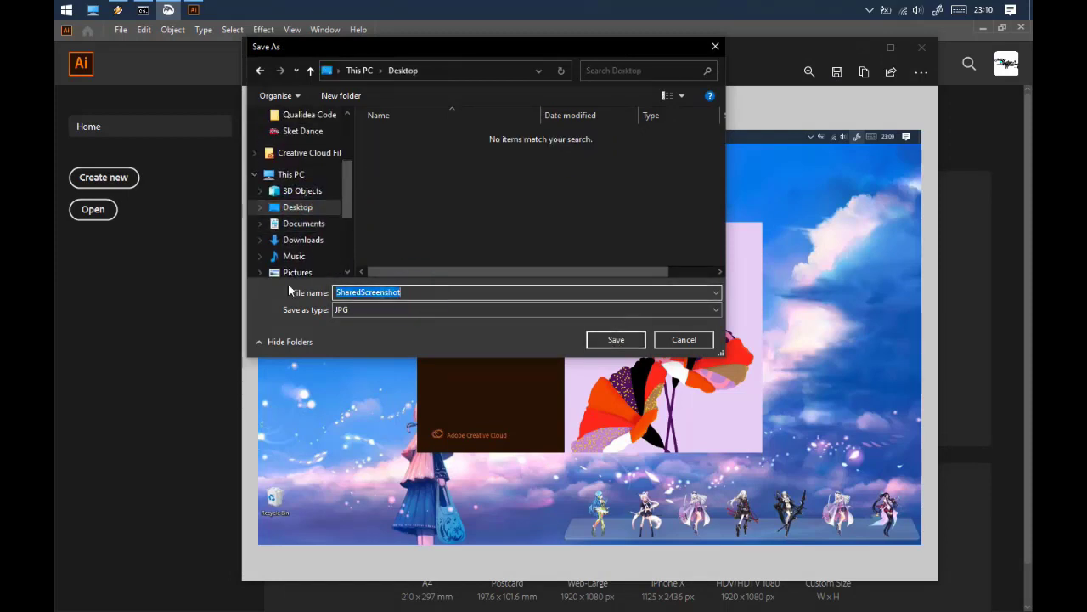
left_click(616, 340)
Close Snip & Sketch and Illustrator, refresh the desktop, and preview SharedScreenshot
left_click(922, 45)
left_click(1023, 30)
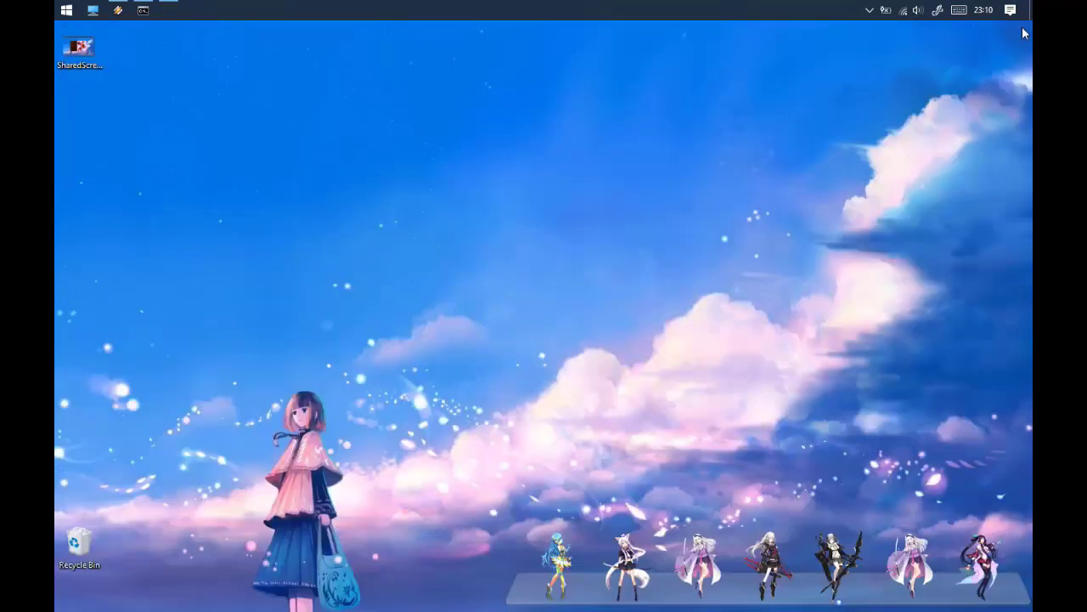
right_click(147, 100)
left_click(180, 125)
right_click(160, 83)
left_click(173, 126)
double_click(85, 49)
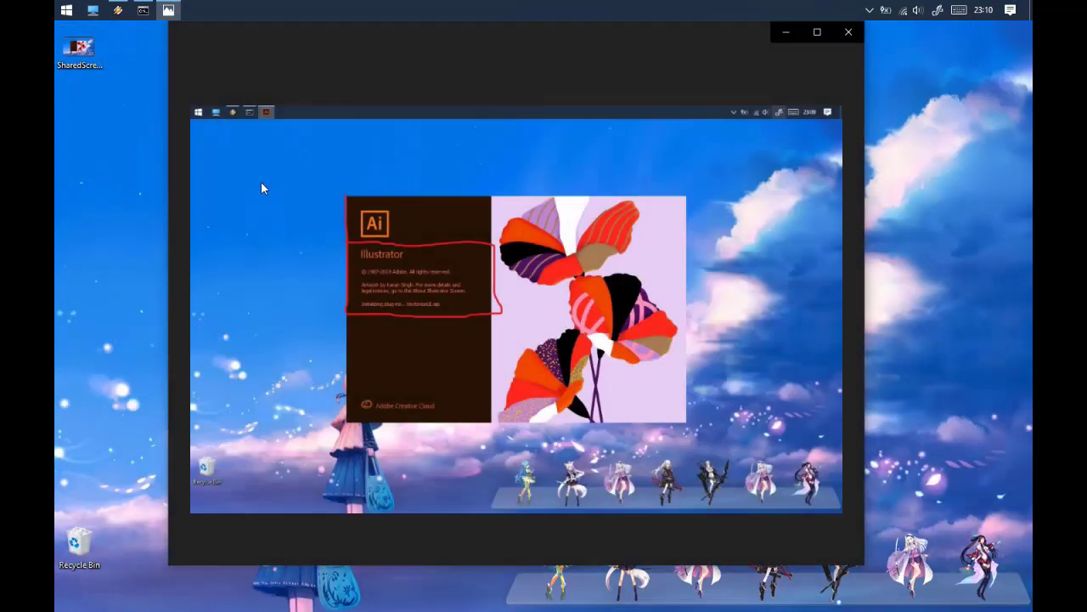
left_click(849, 31)
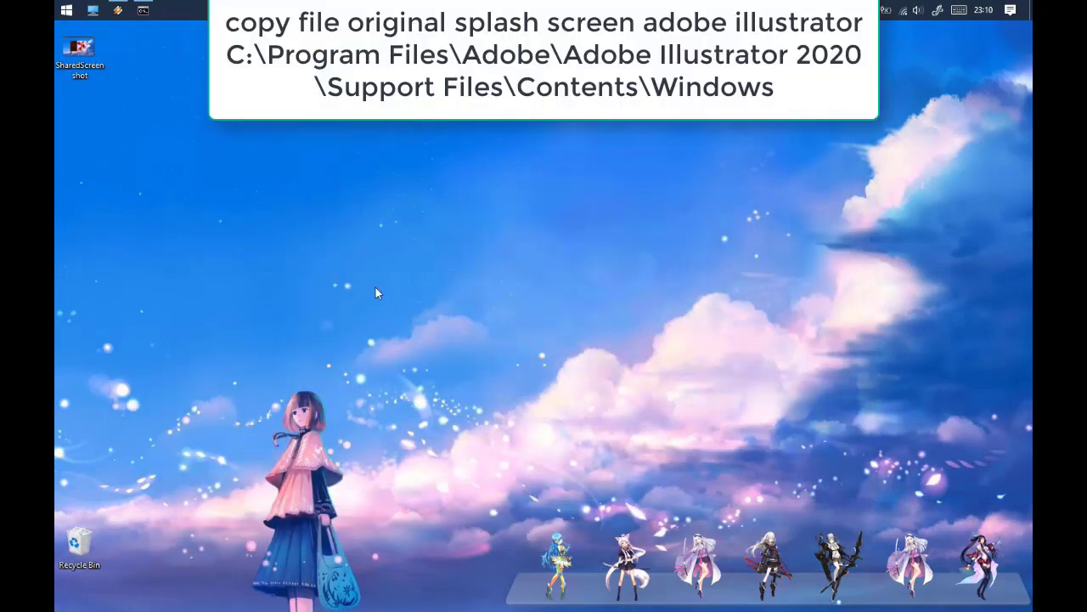
Navigate File Explorer to C:\Program Files\Adobe\Adobe Illustrator 2020
left_click(97, 13)
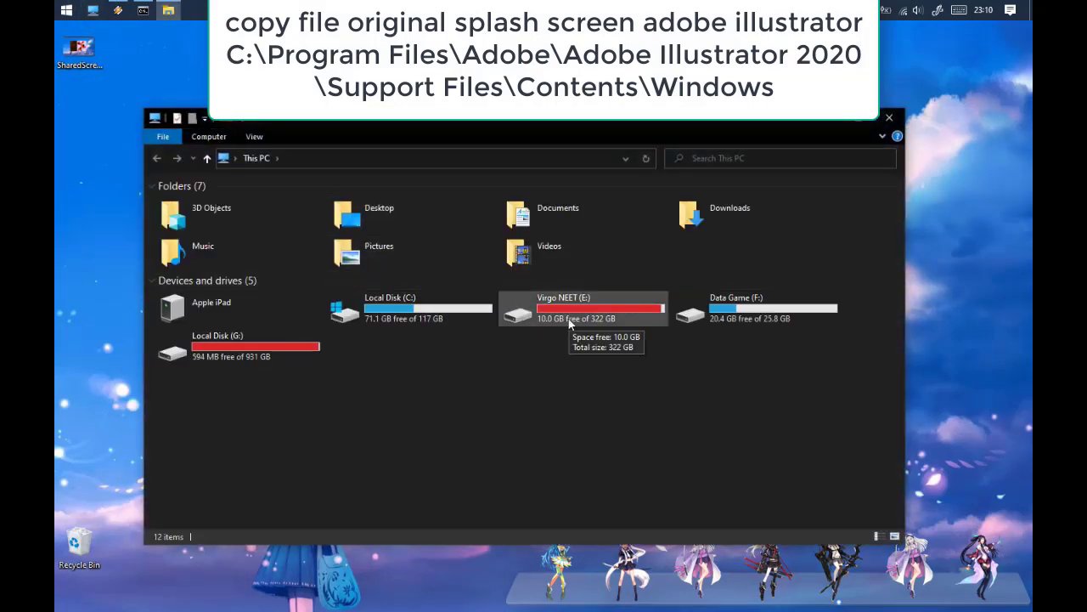
double_click(397, 303)
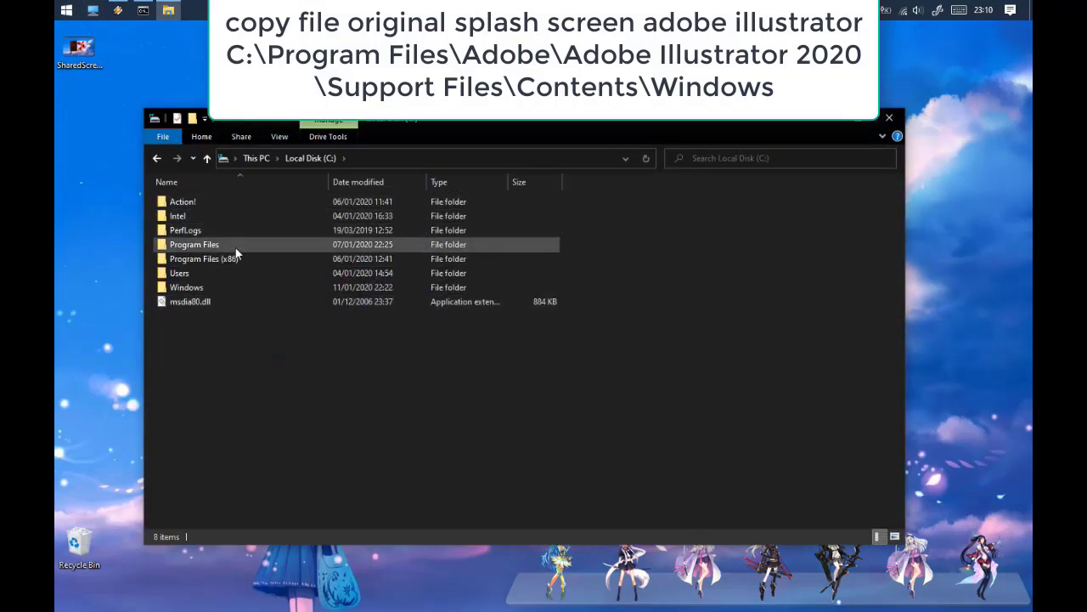
double_click(234, 246)
double_click(180, 204)
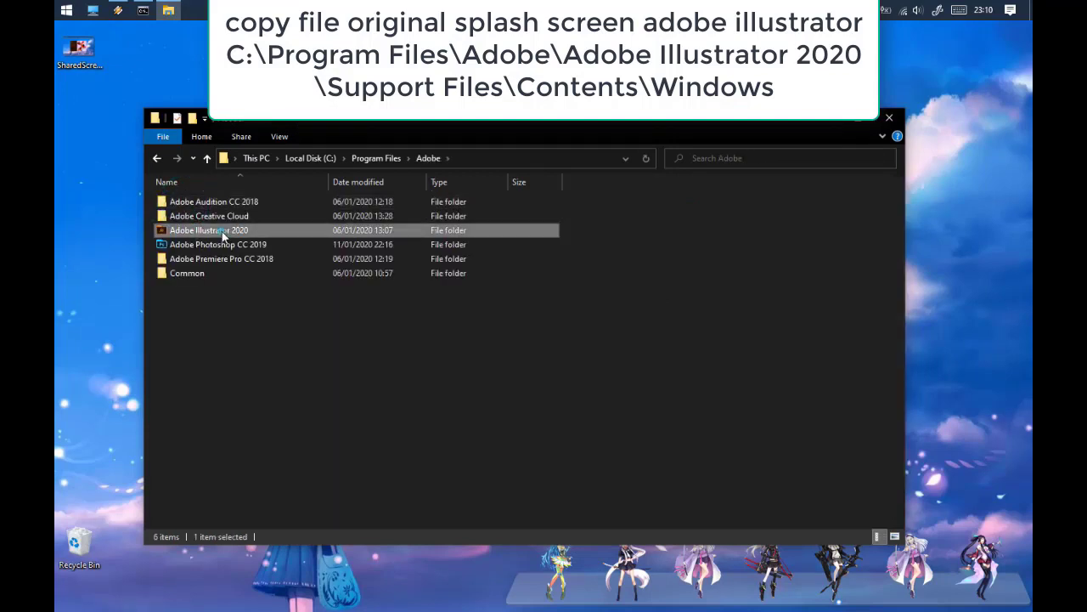
double_click(218, 233)
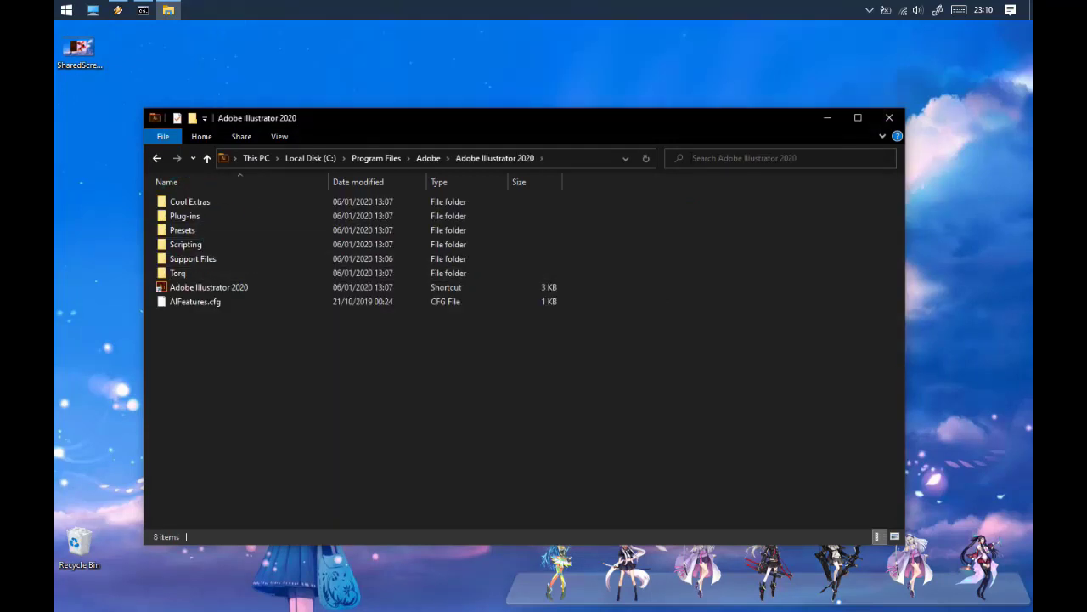
Search the folder for ai_CC and open the ai_cc_splash file's location
left_click(702, 161)
type("ai_CC")
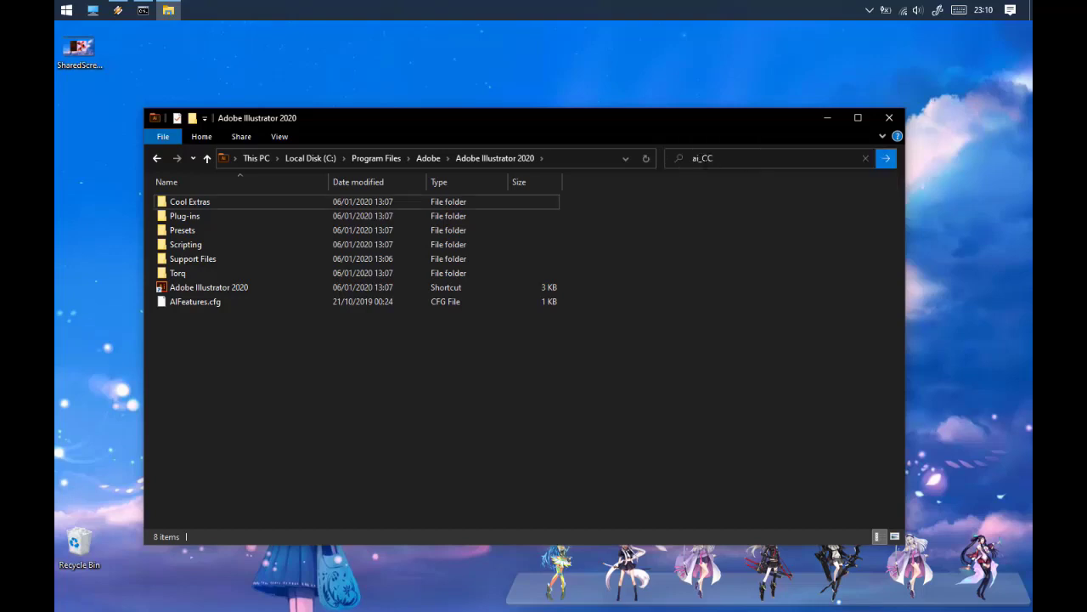
key("Return")
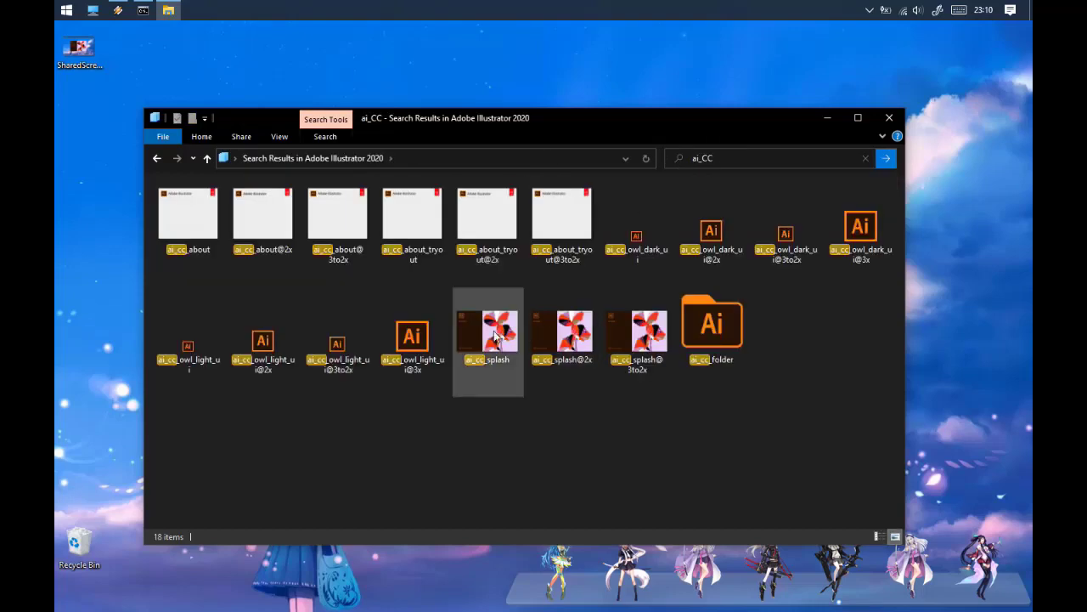
right_click(490, 342)
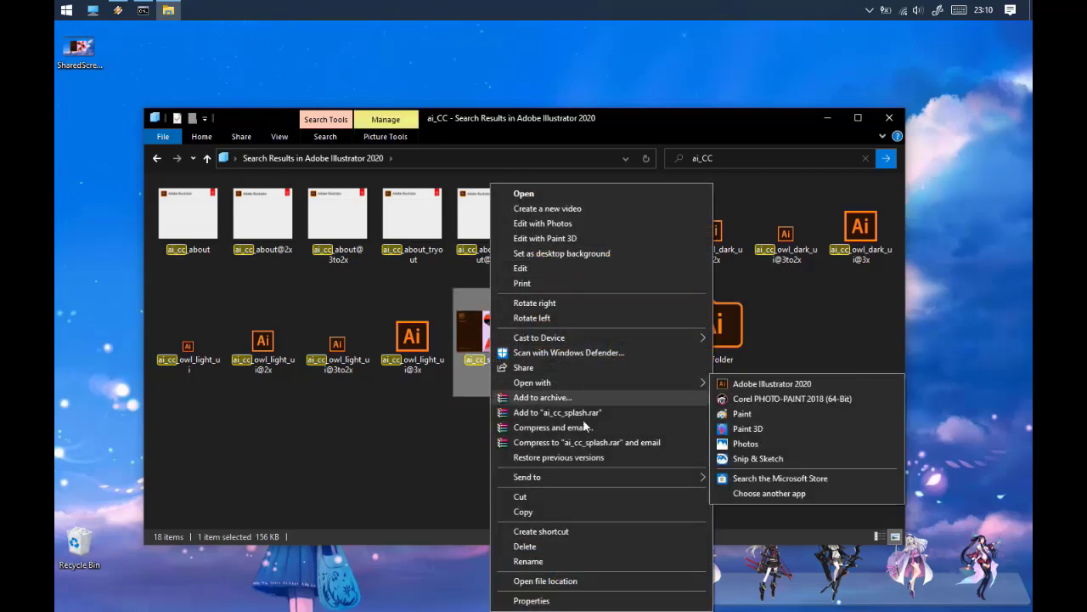
left_click(546, 582)
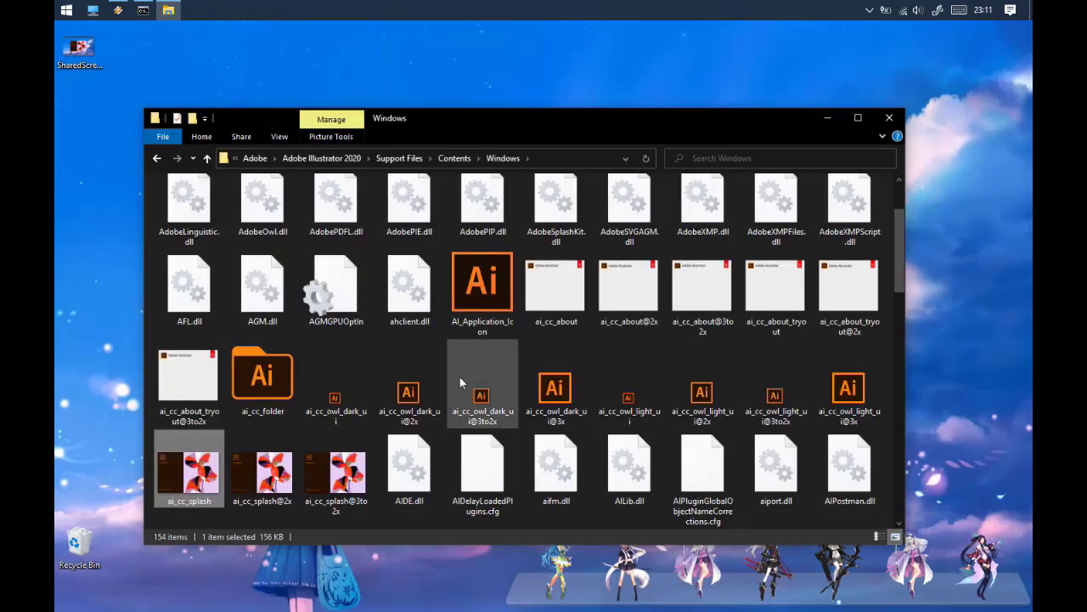
Select and copy the three ai_cc_splash images
scroll(460, 377, "down", 3)
left_click_drag(346, 339, 202, 255)
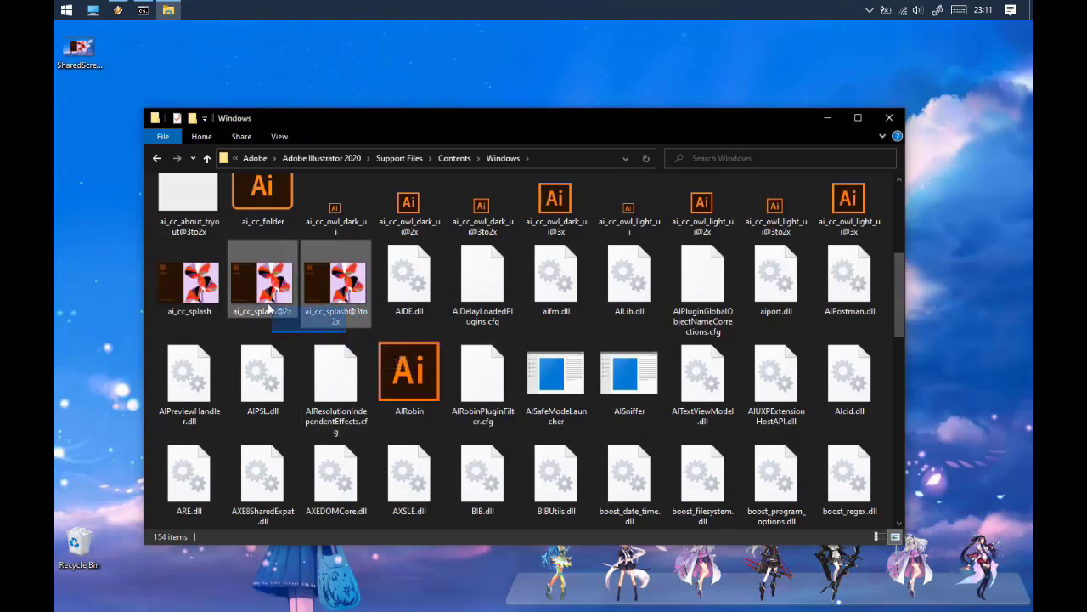
right_click(209, 290)
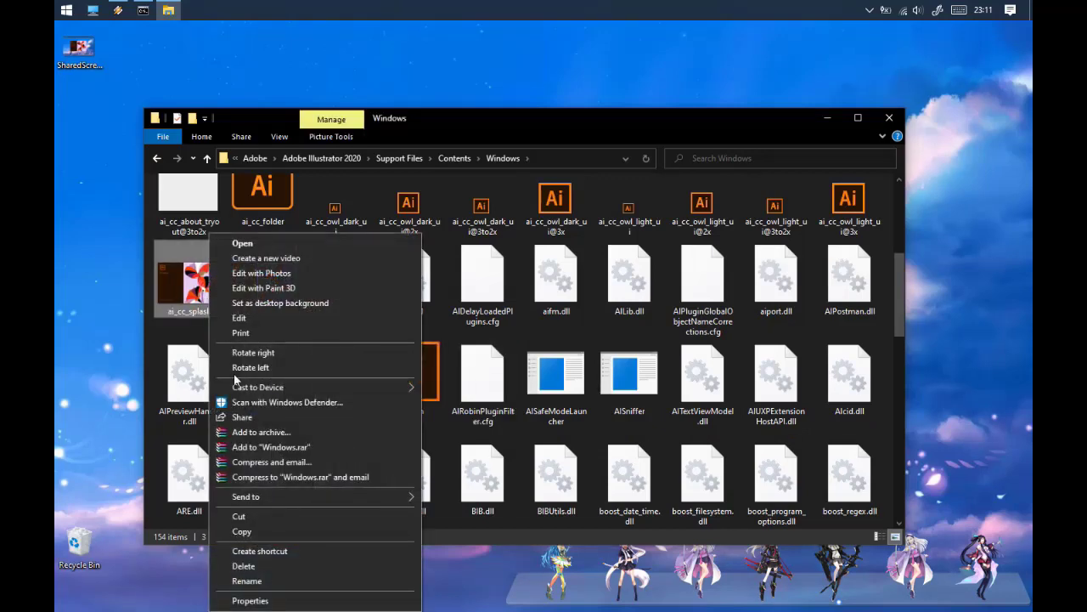
left_click(246, 531)
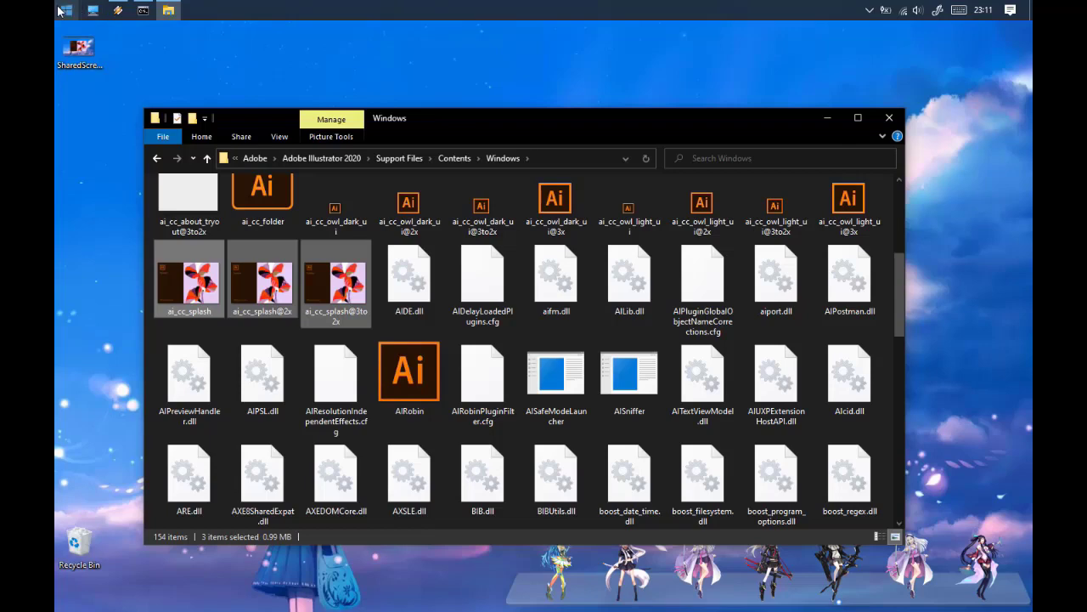
Paste the three splash files into Documents as a backup and close the Windows folder
right_click(73, 10)
left_click(179, 301)
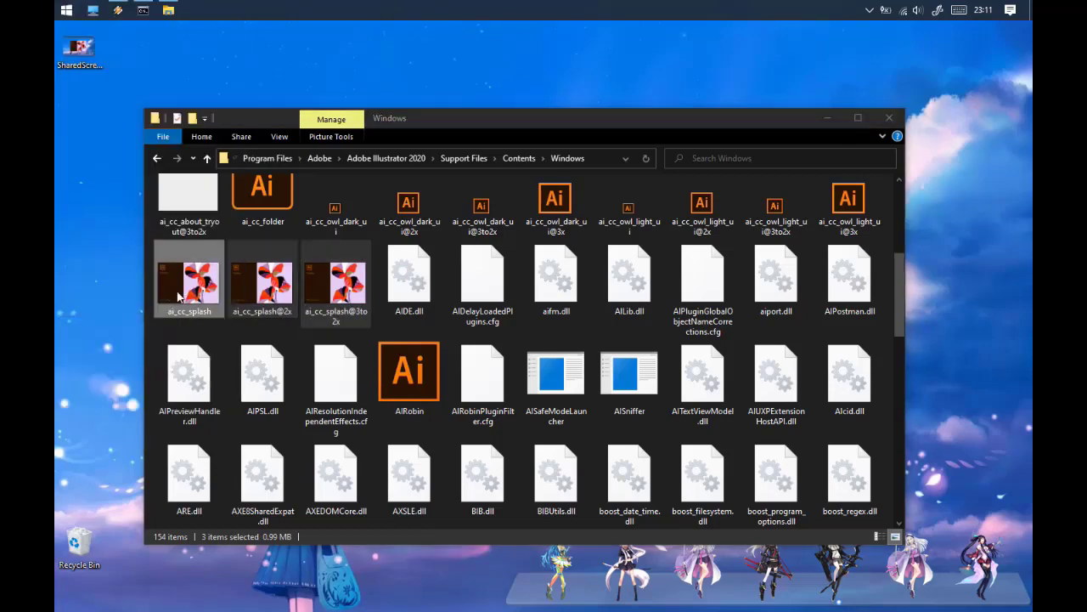
left_click(425, 240)
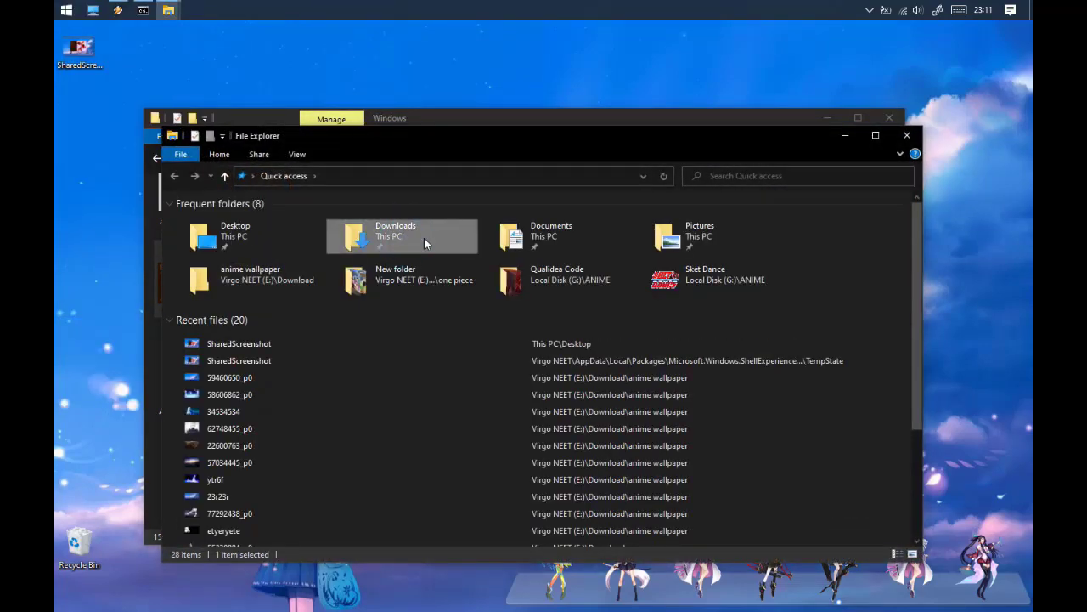
right_click(313, 317)
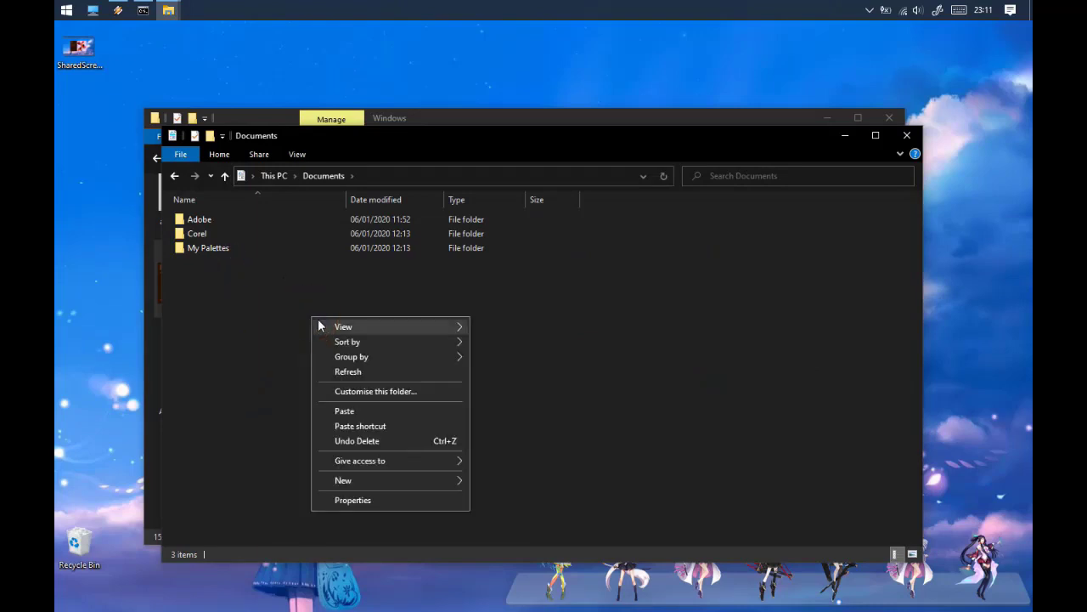
left_click(345, 410)
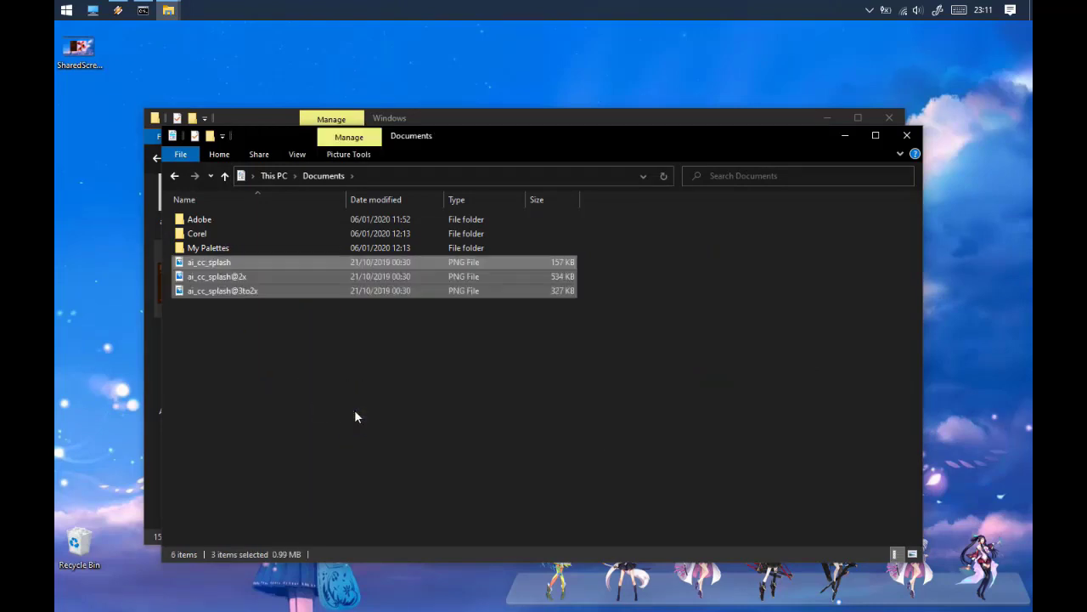
left_click(889, 118)
Show Documents as large thumbnail icons, hide the window, and launch Photoshop
left_click_drag(537, 152, 731, 145)
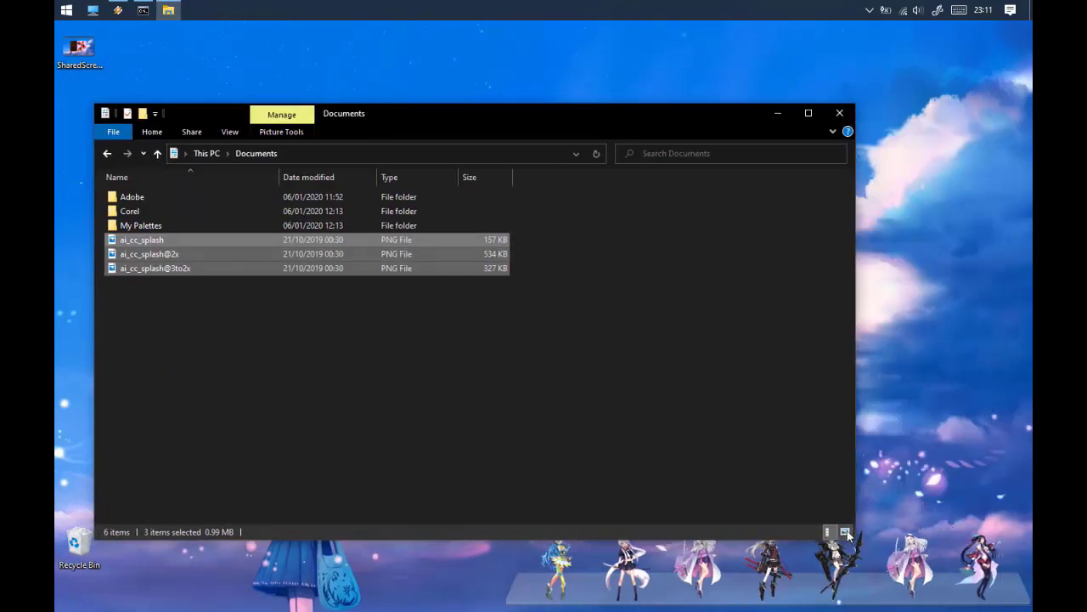
key("ctrl+shift+2")
left_click_drag(630, 132, 716, 80)
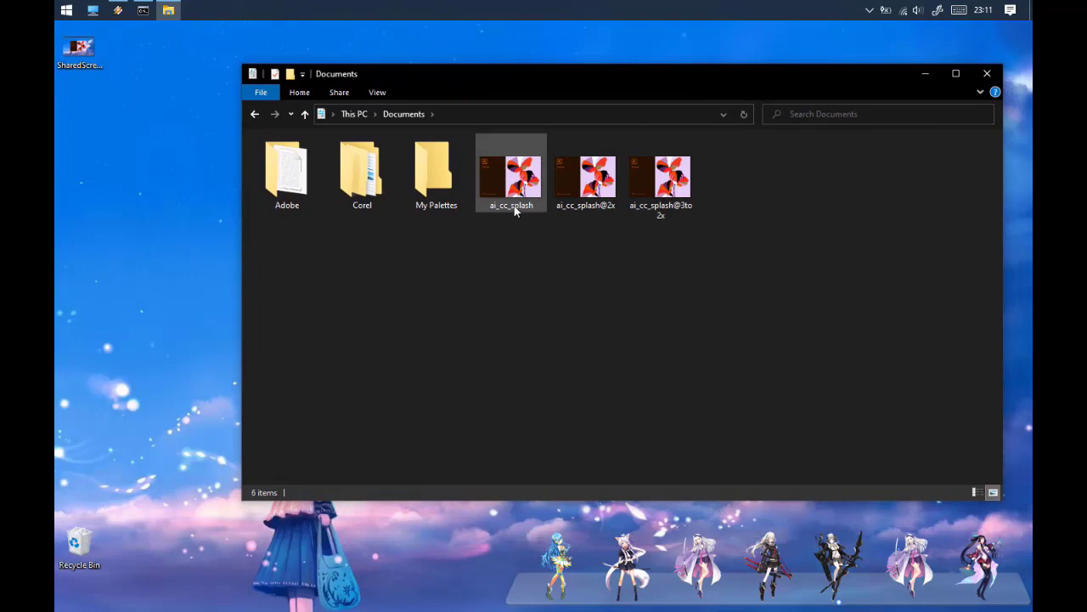
mouse_move(511, 181)
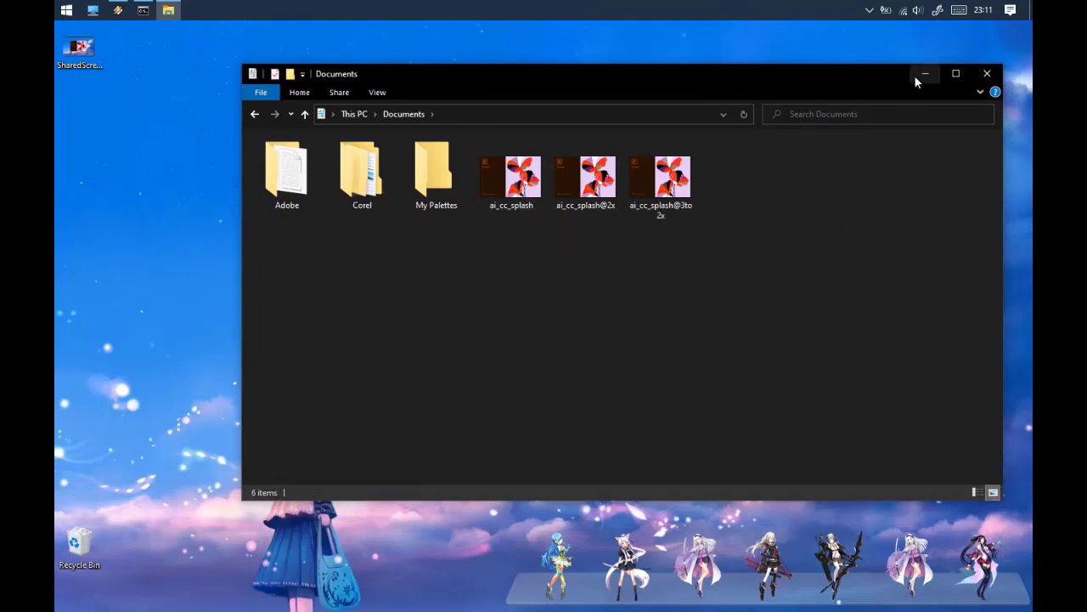
left_click(917, 73)
left_click(779, 551)
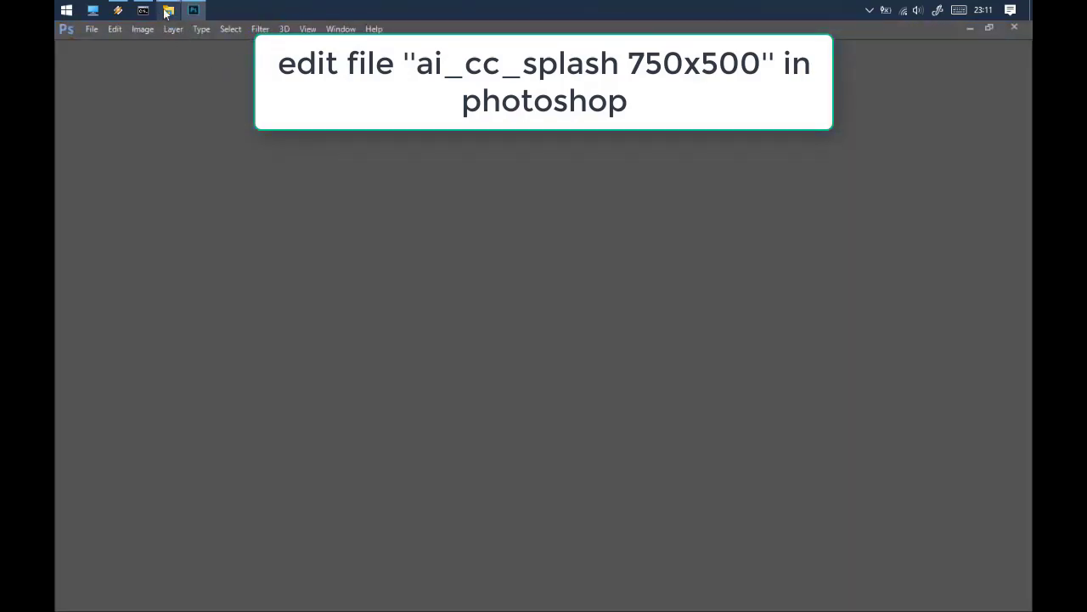
Open ai_cc_splash.png in Photoshop by dragging it from the Documents folder
left_click(168, 12)
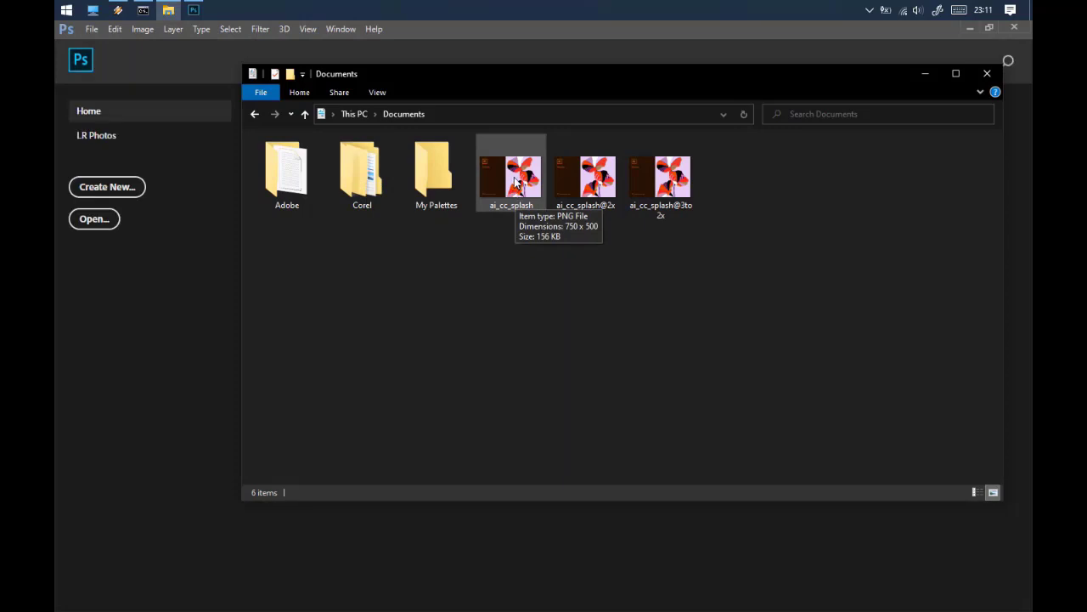
left_click_drag(510, 201, 183, 312)
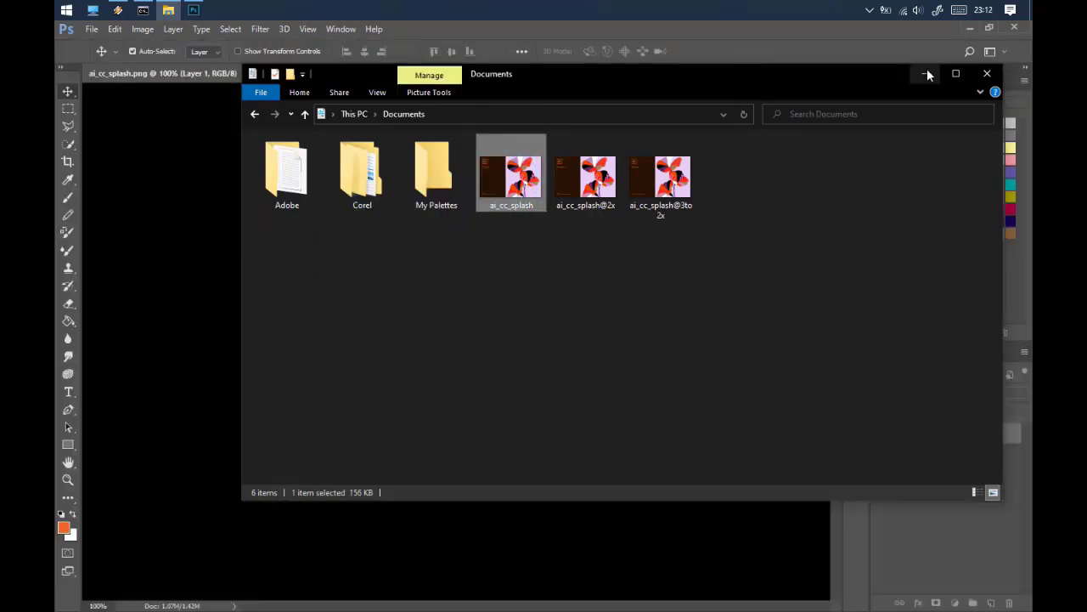
left_click(926, 73)
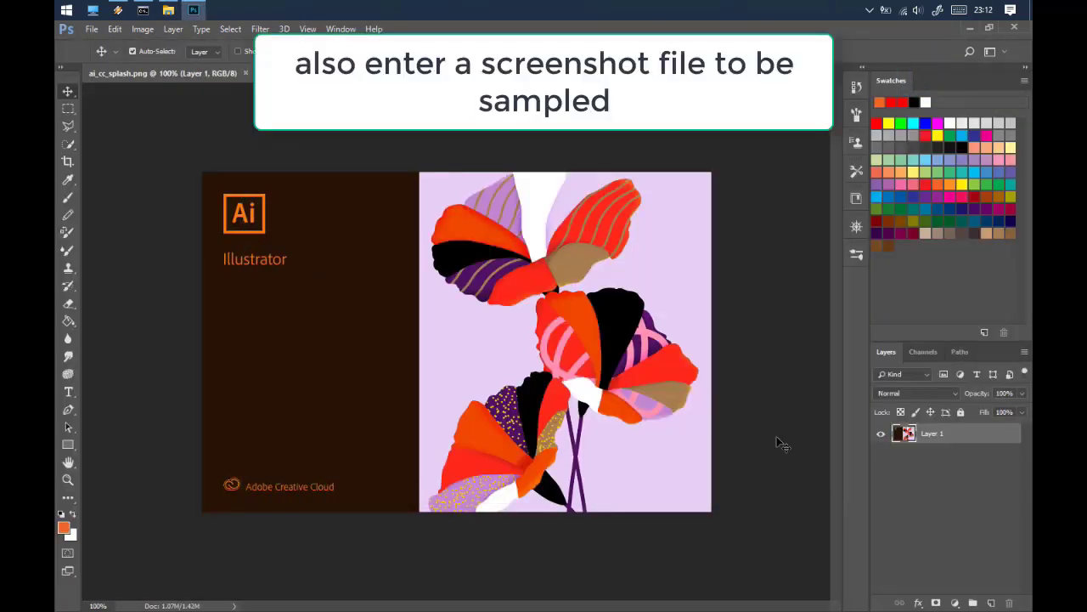
left_click(970, 28)
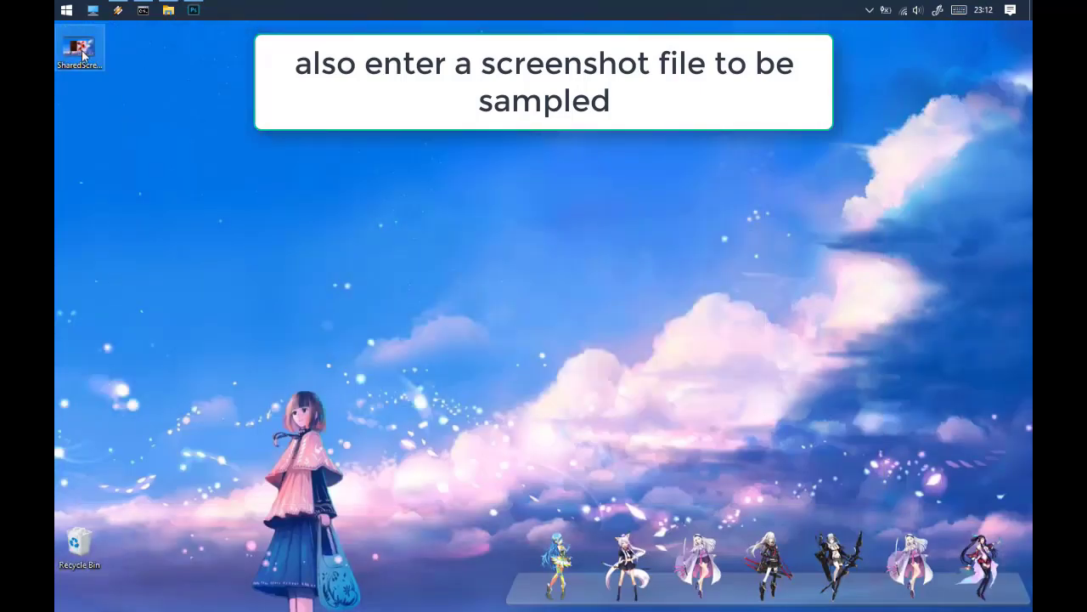
Place SharedScreenshot into the splash document and scale it up over the image
mouse_move(79, 49)
left_mouse_down()
mouse_move(195, 15)
mouse_move(373, 299)
left_mouse_up()
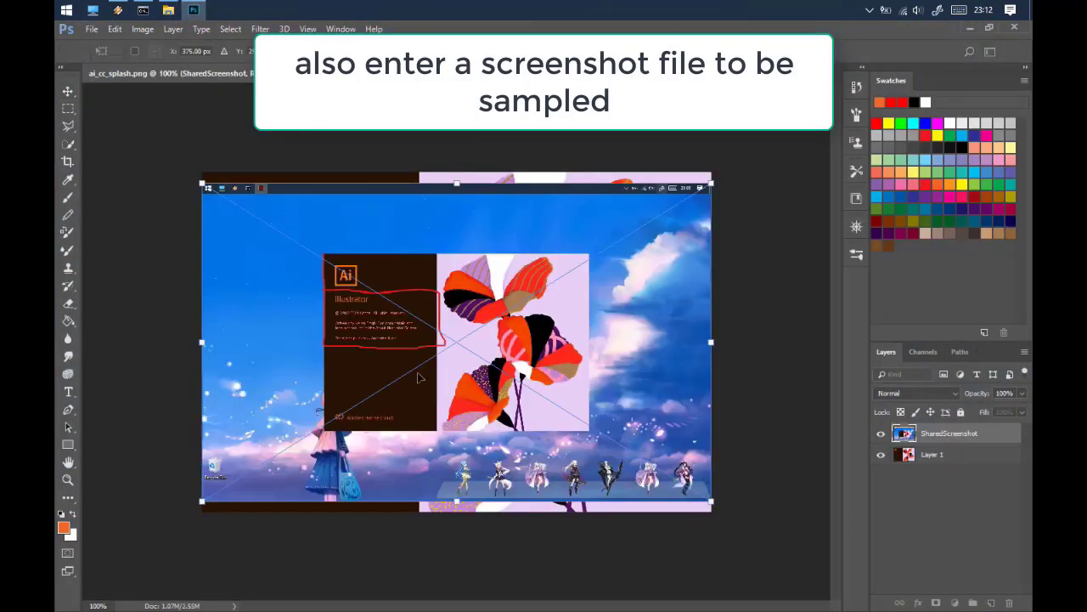
scroll(519, 346, "down", 3)
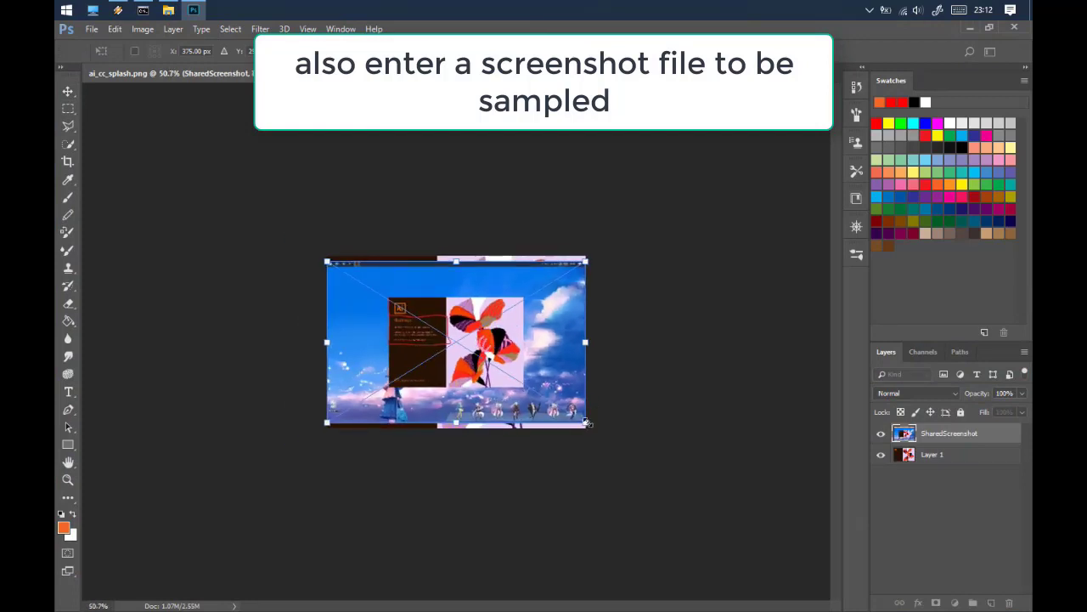
left_click_drag(586, 422, 728, 510)
left_click_drag(582, 461, 452, 378)
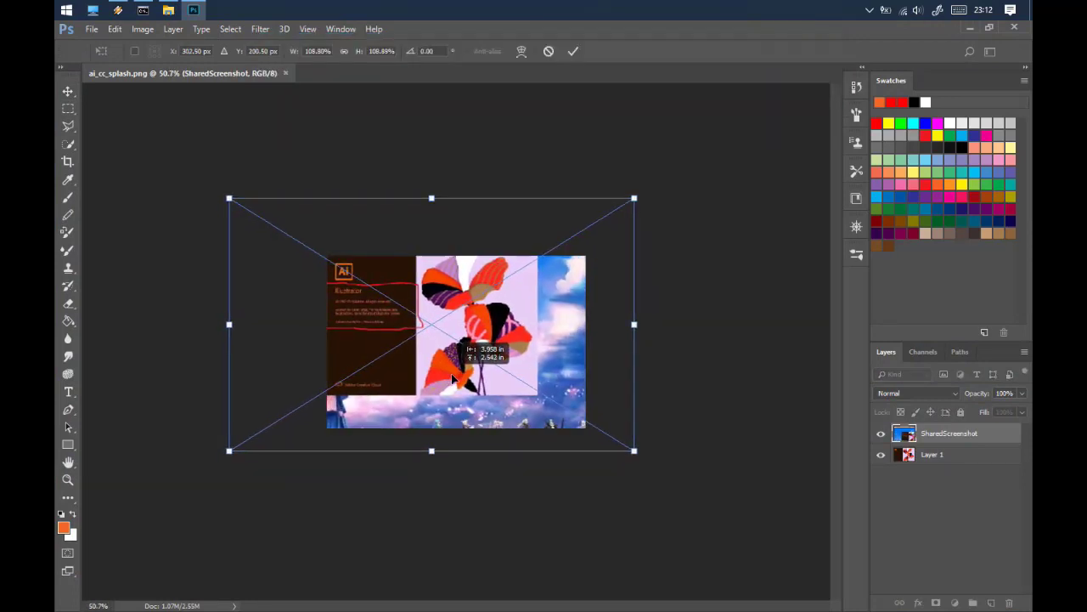
left_click_drag(635, 451, 685, 503)
left_click_drag(230, 199, 213, 187)
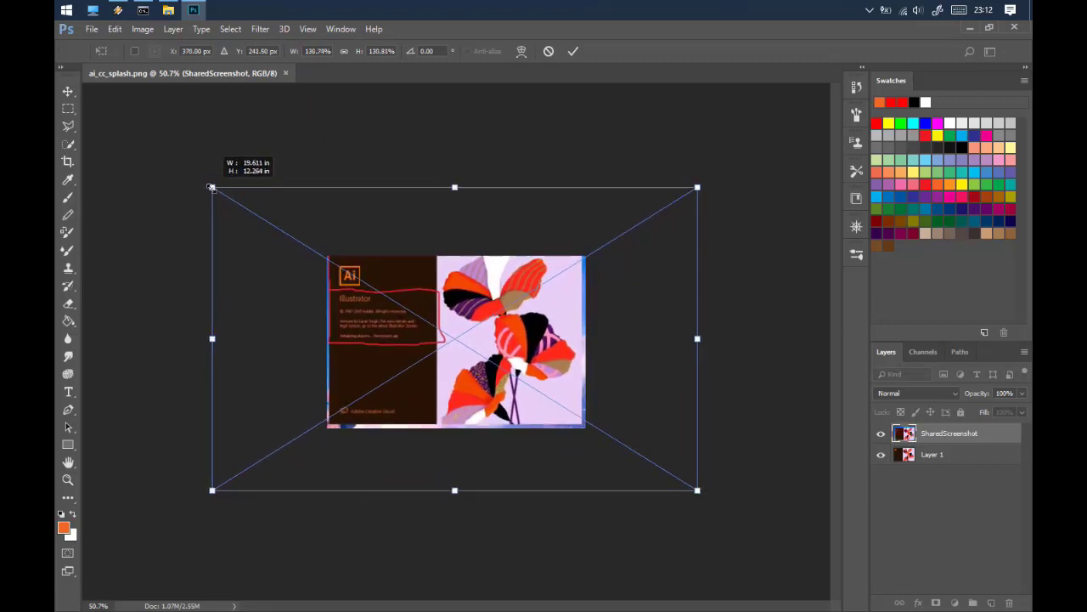
left_click_drag(512, 414, 507, 411)
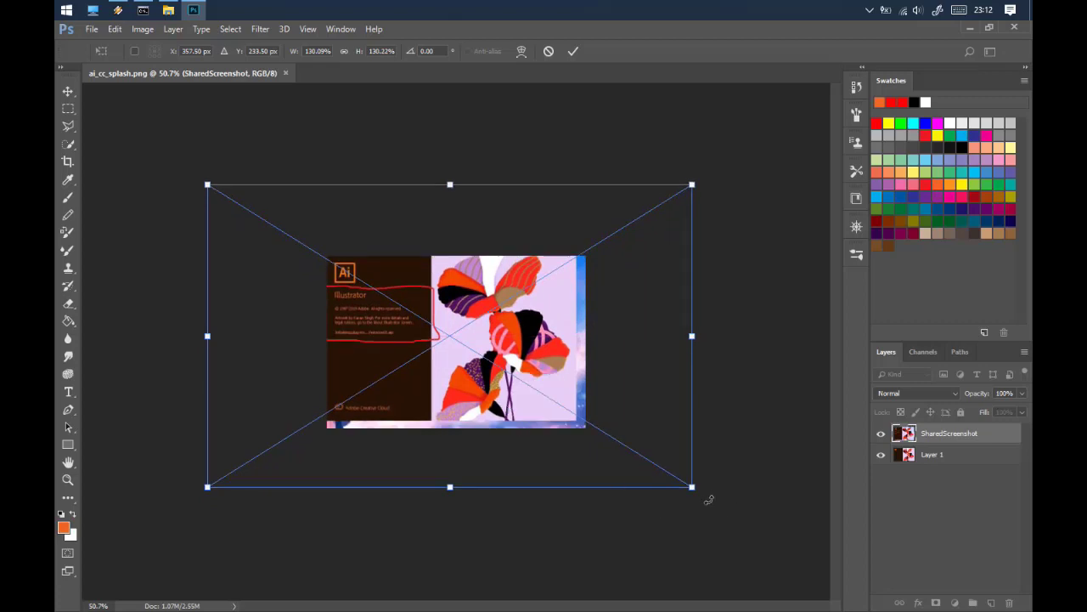
left_click_drag(692, 488, 704, 494)
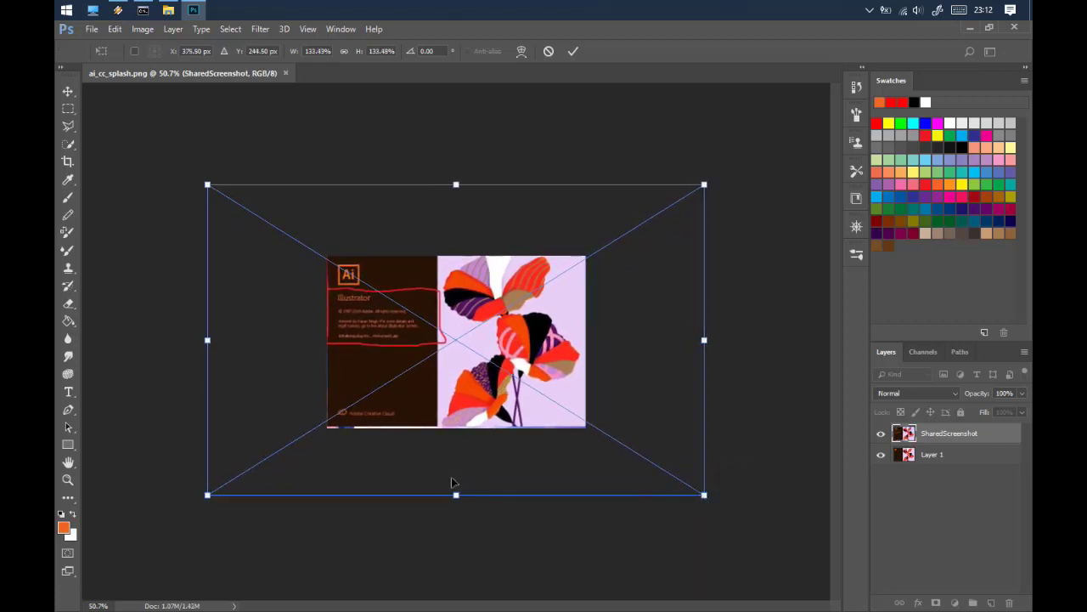
left_click_drag(207, 494, 201, 498)
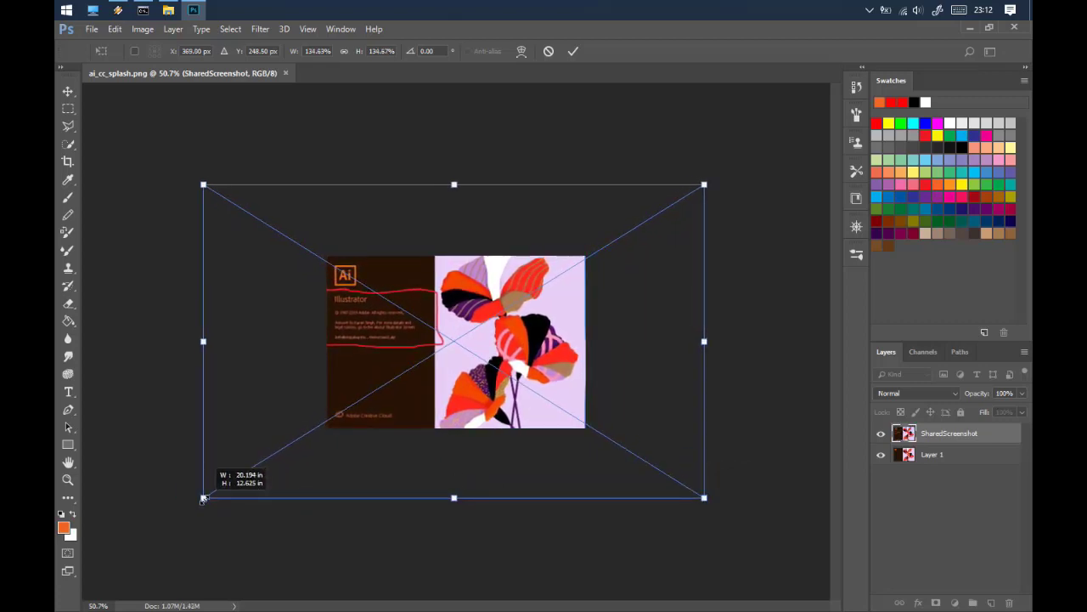
Fine-tune the screenshot's alignment, commit it, and toggle its visibility to compare
left_click(387, 349, "ctrl")
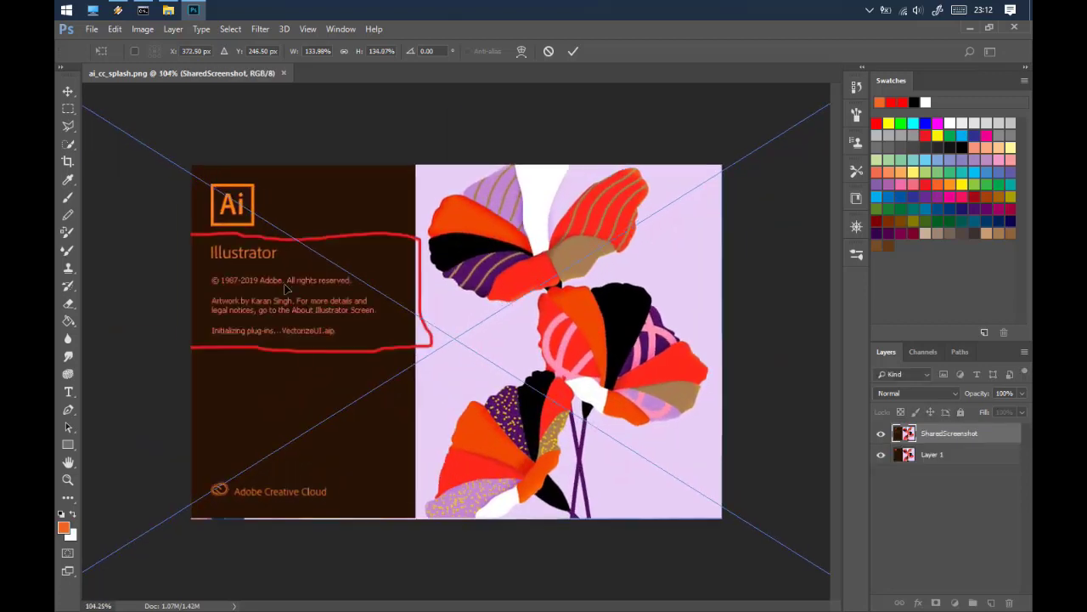
left_click_drag(285, 289, 288, 292)
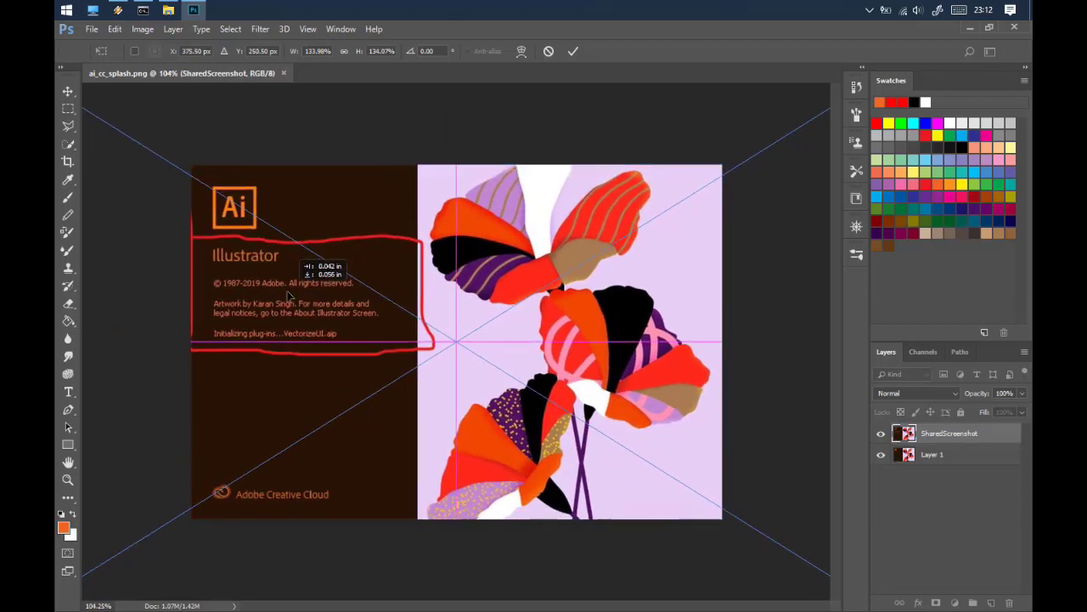
left_click_drag(288, 292, 289, 293)
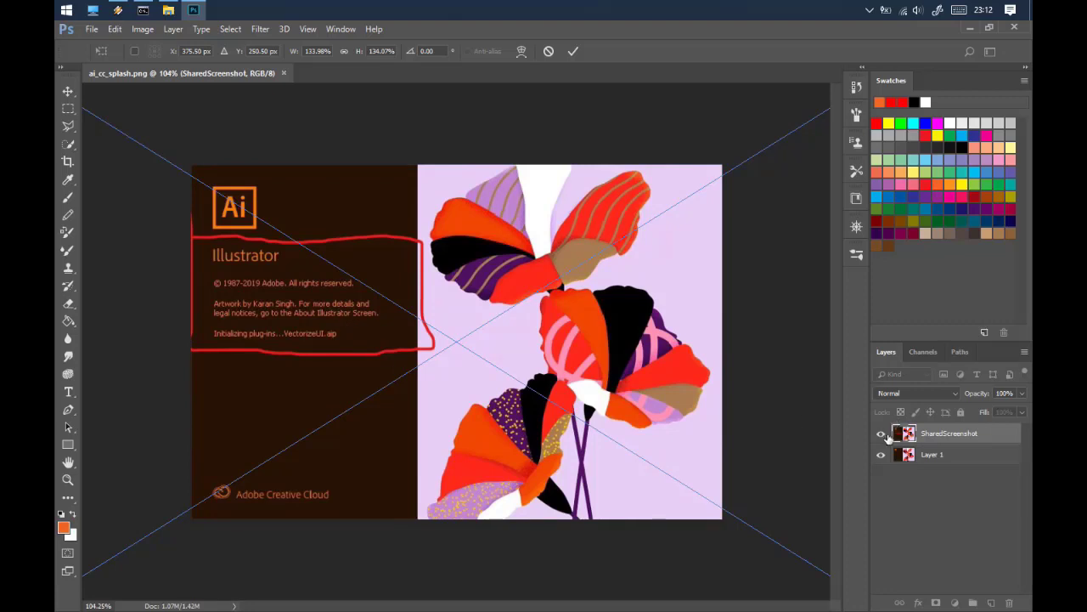
left_click(882, 434)
left_click(882, 434)
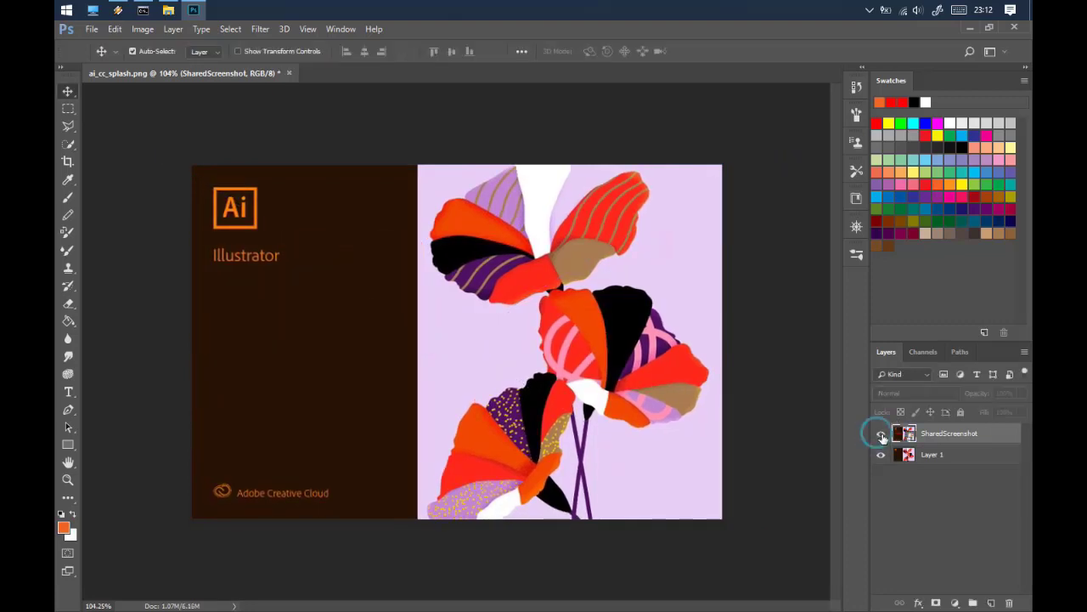
left_click(882, 434)
Trace a Polygonal Lasso selection around the Illustrator title and credits text area
scroll(459, 337, "down", 3)
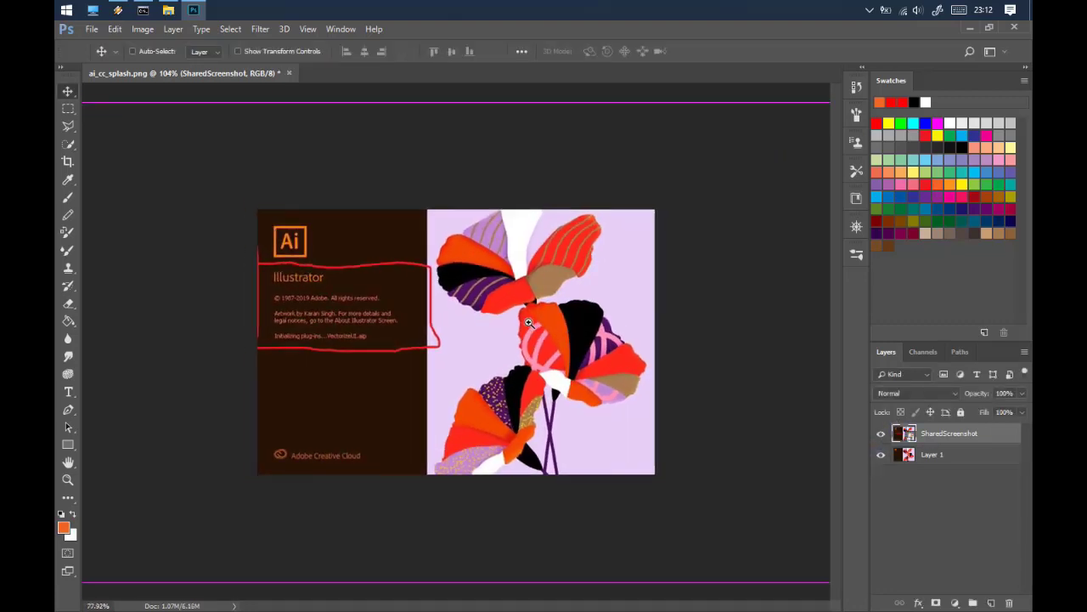
left_click(68, 125)
scroll(291, 292, "up", 5)
left_click_drag(449, 298, 455, 298)
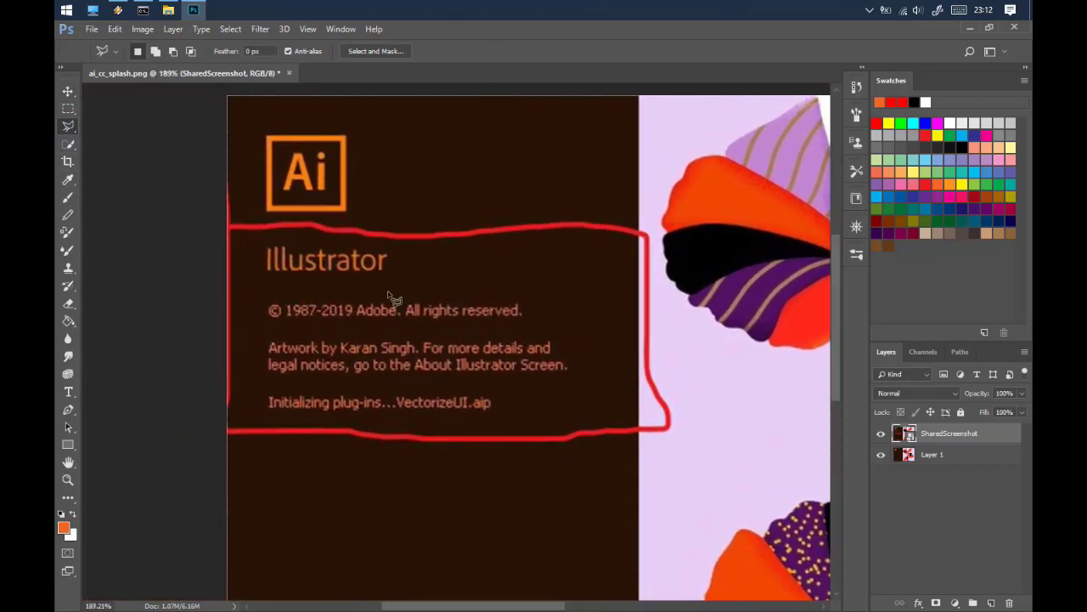
left_click(233, 236)
left_click(233, 436)
left_click(410, 436)
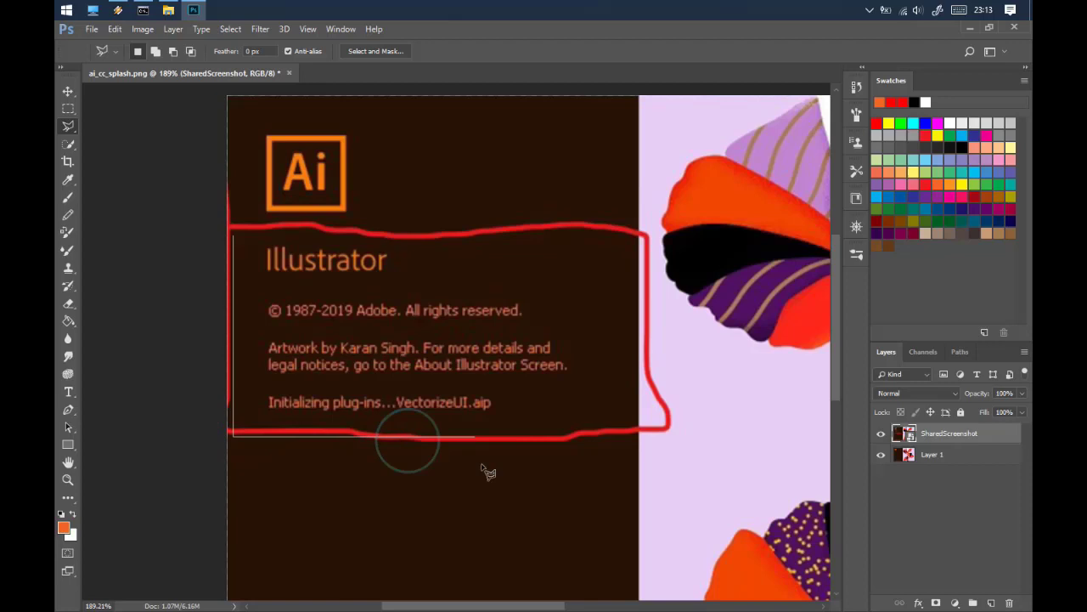
left_click(439, 466)
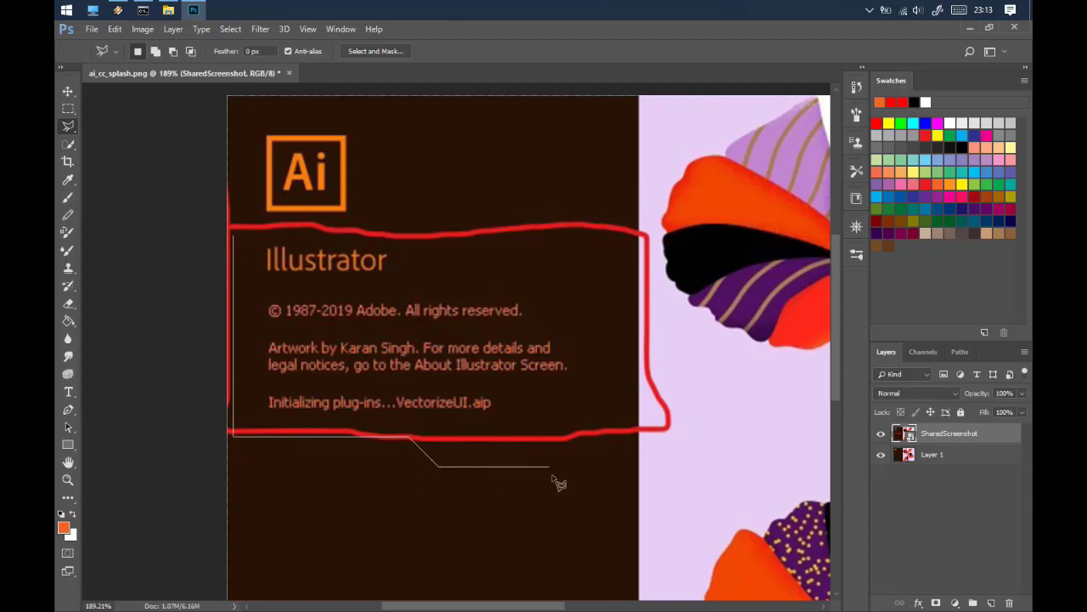
left_click(637, 466)
left_click(637, 246)
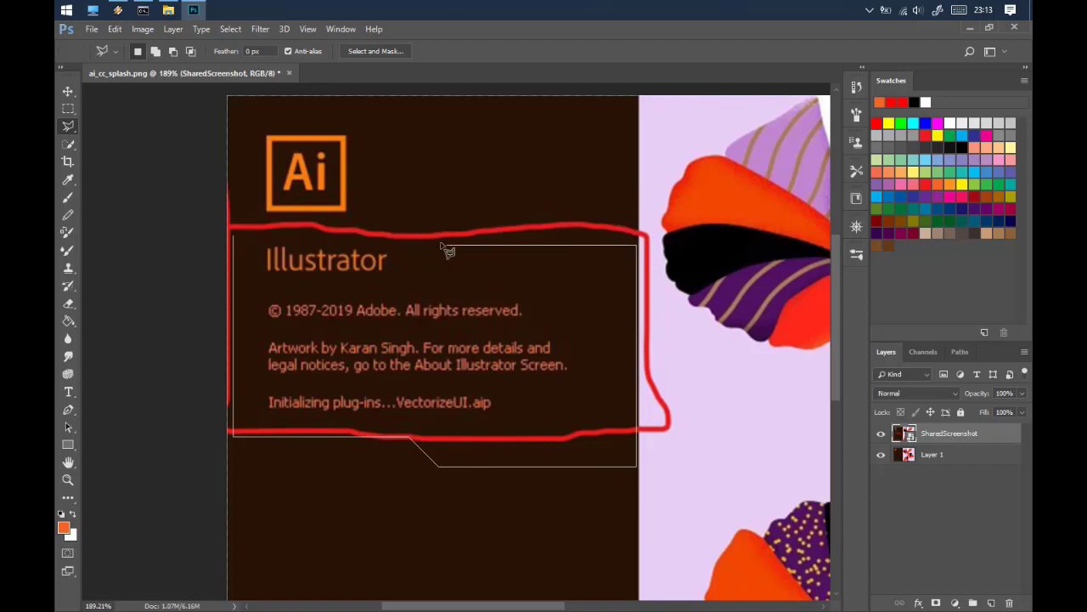
left_click(396, 245)
left_click(372, 224)
double_click(235, 230)
Create a new empty Layer 2 to hold the cover shape
right_click(340, 305)
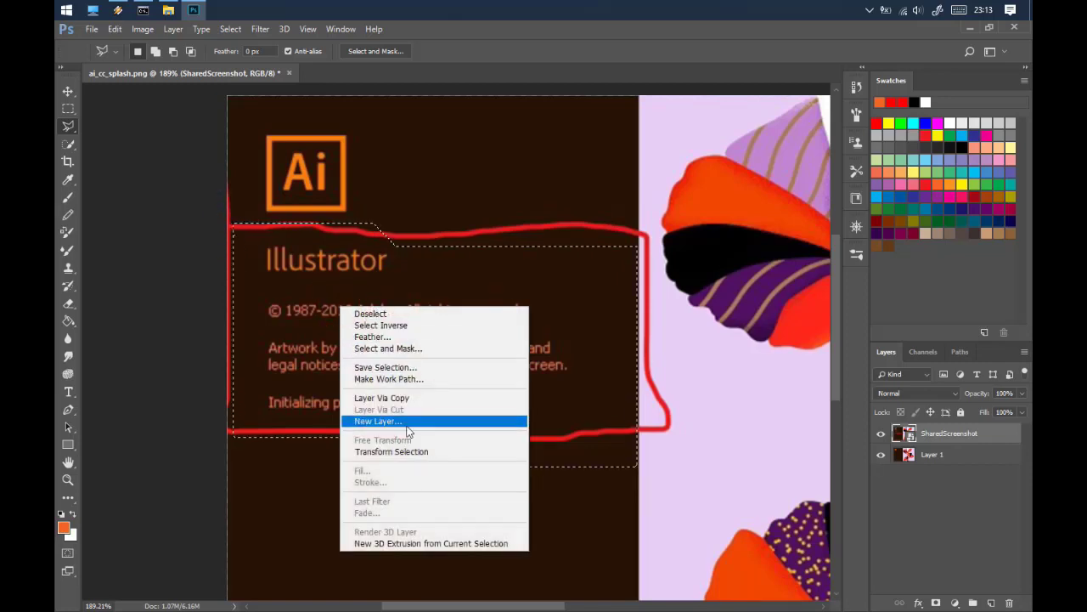
key("Escape")
right_click(346, 305)
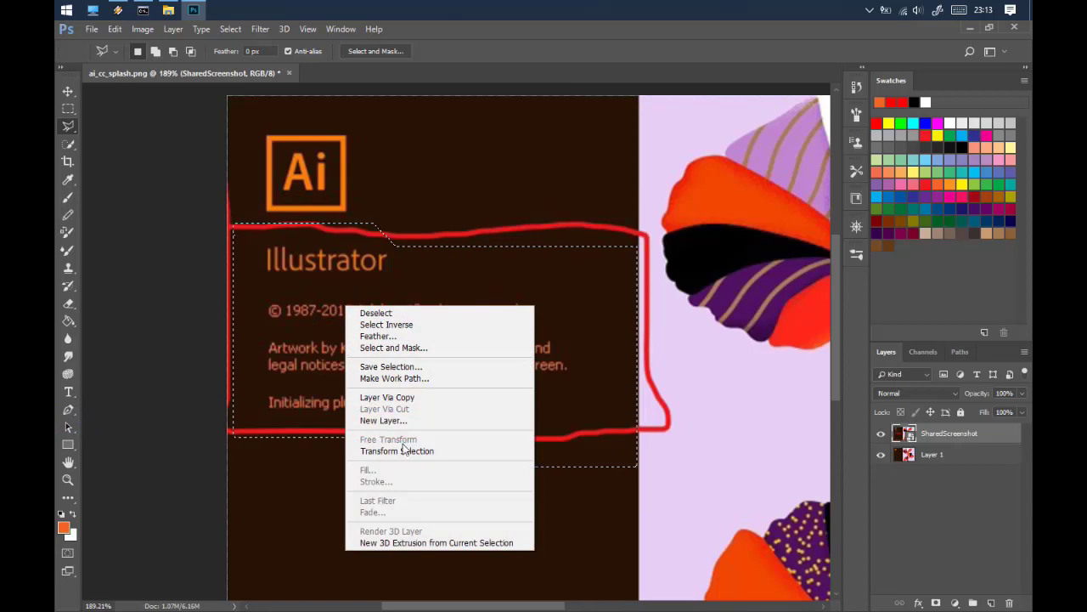
key("Escape")
right_click(410, 289)
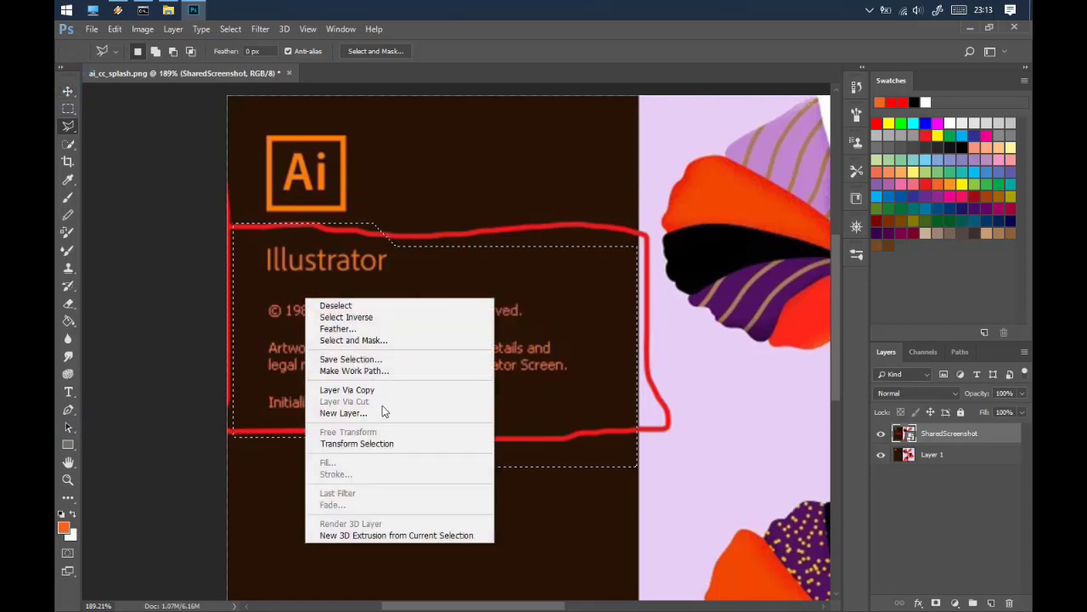
key("Escape")
left_click(991, 602)
Fill the selection with Black contents and check it against the screenshot
right_click(339, 288)
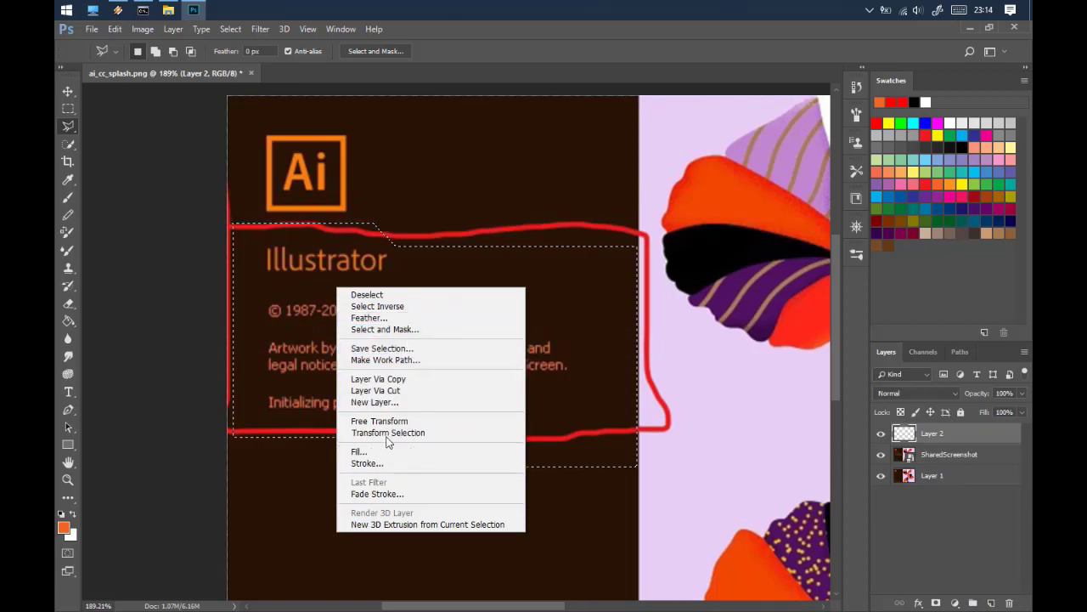
left_click(360, 451)
left_click(550, 172)
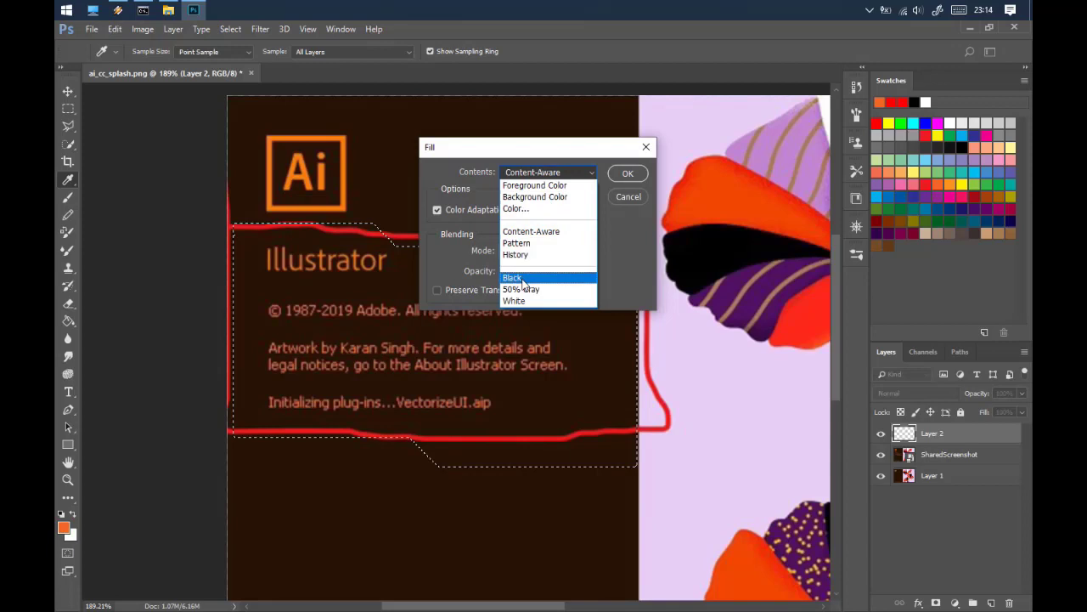
left_click(514, 279)
left_click(623, 174)
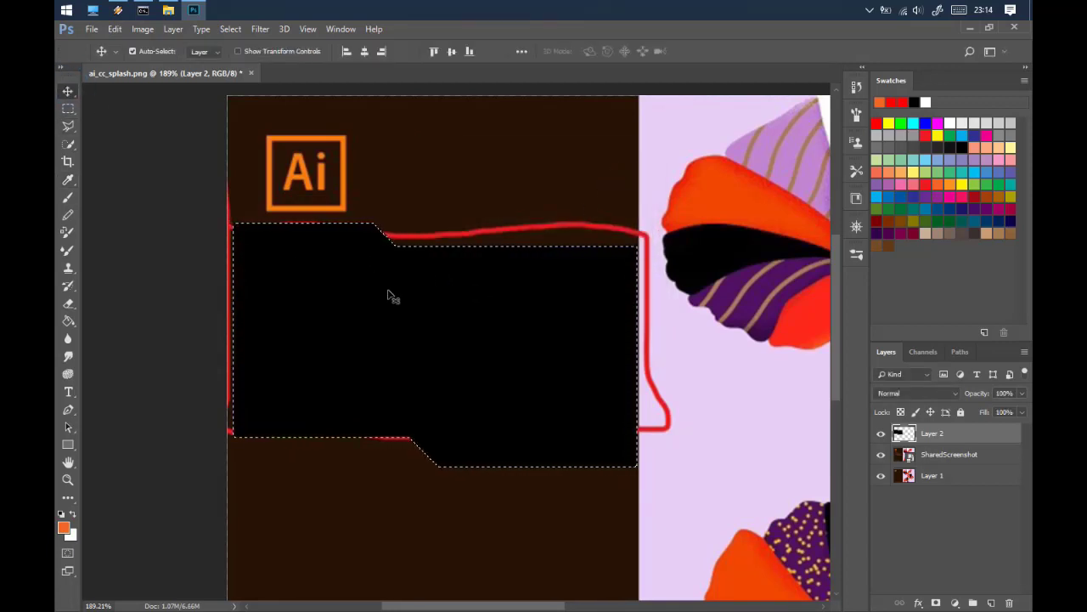
left_click(882, 456)
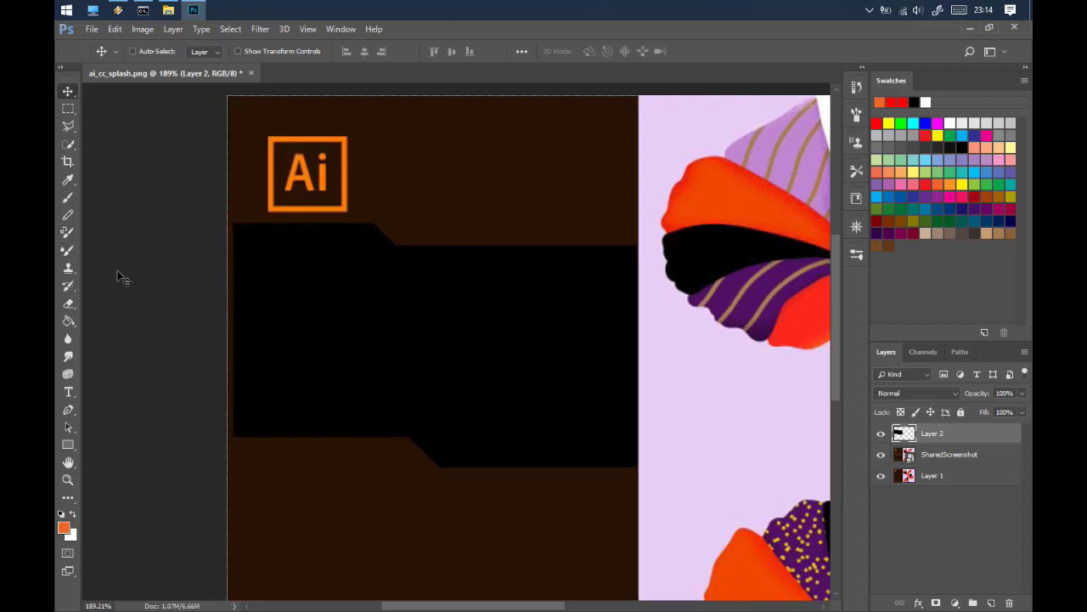
Give Layer 2 a Color Overlay sampled from the dark brown background
double_click(969, 435)
left_click(461, 331)
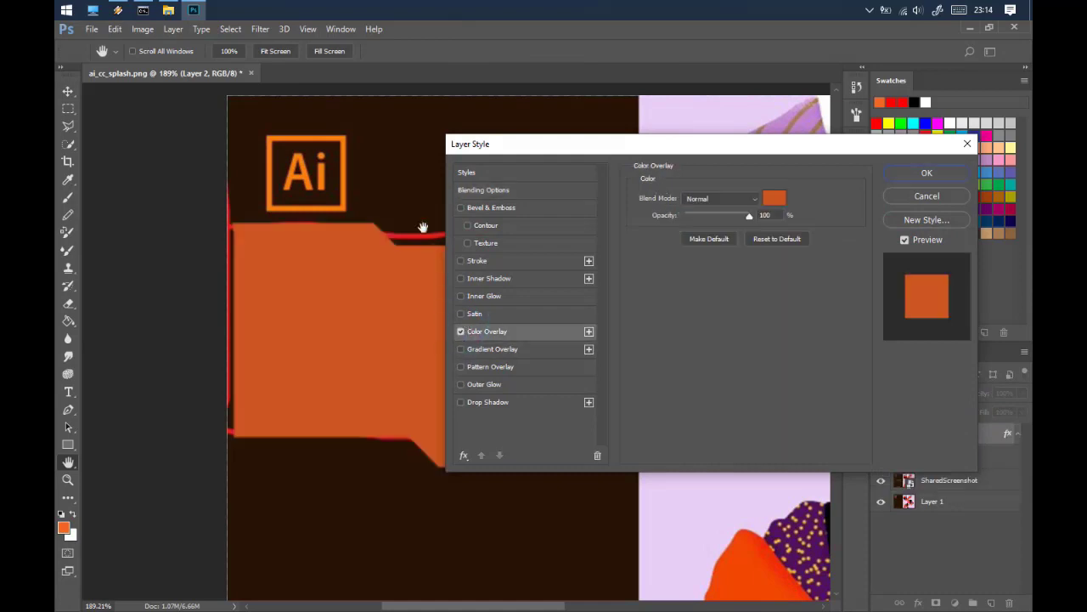
left_click(774, 197)
left_click(374, 134)
left_click(817, 161)
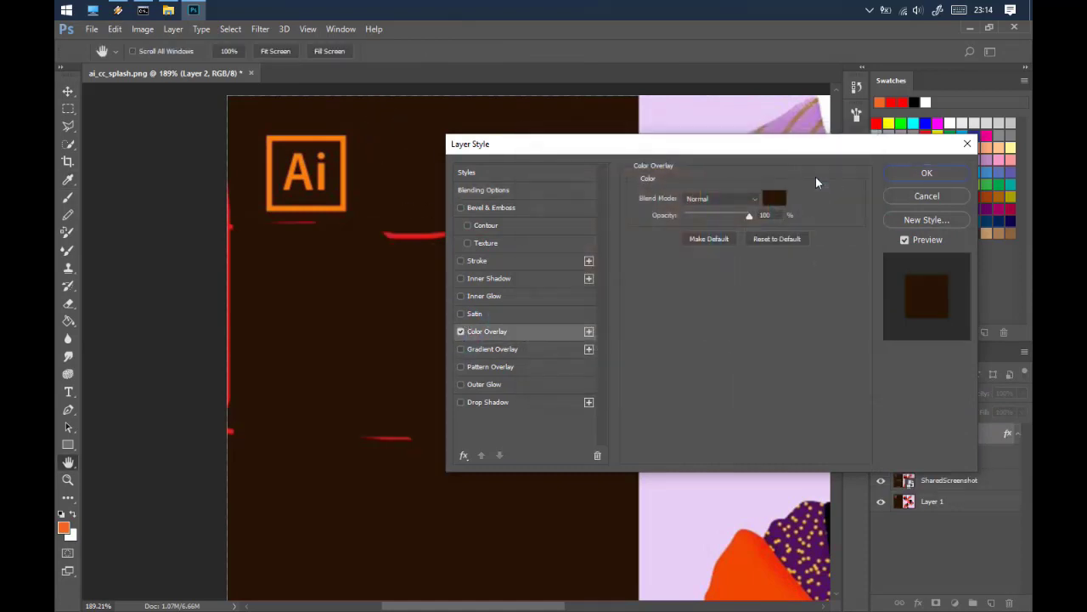
left_click(881, 480)
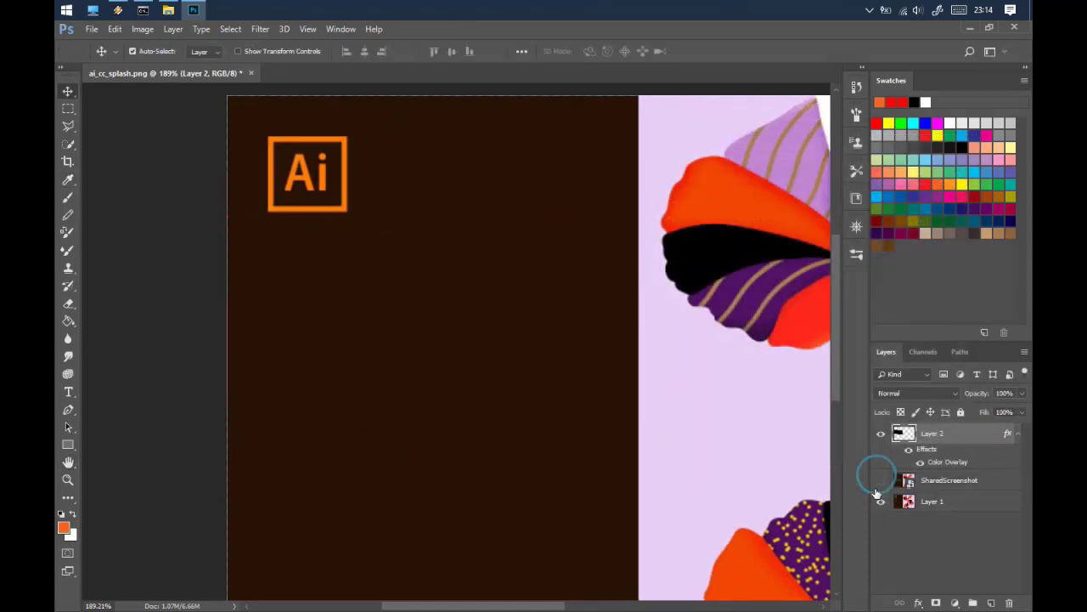
left_click(880, 501)
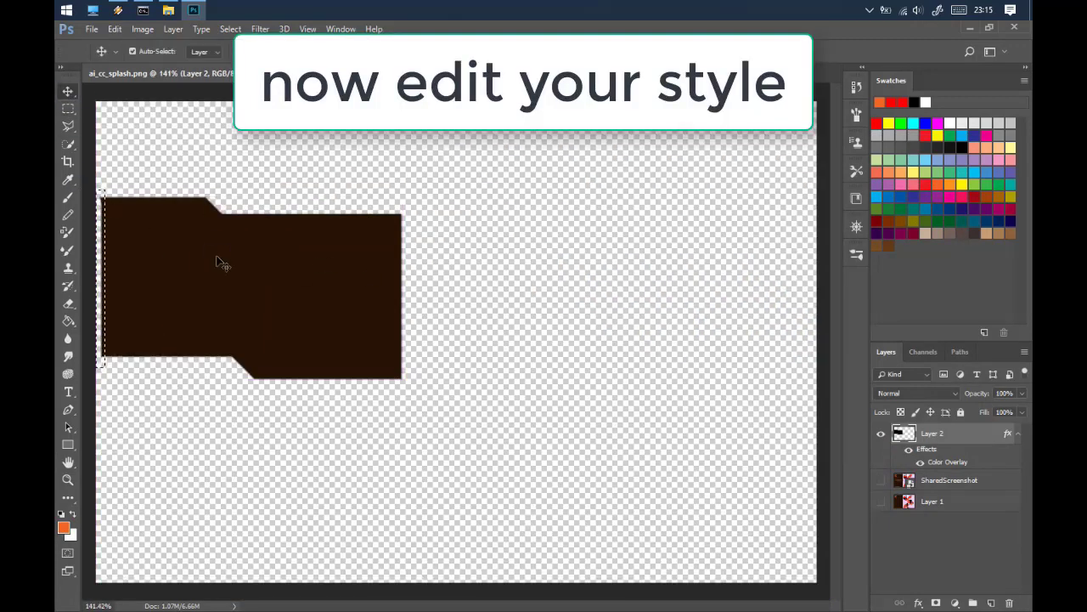
Lasso away the shape's lower corner and open the archer image 55330884_p0.png
key("l")
scroll(407, 383, "up", 5)
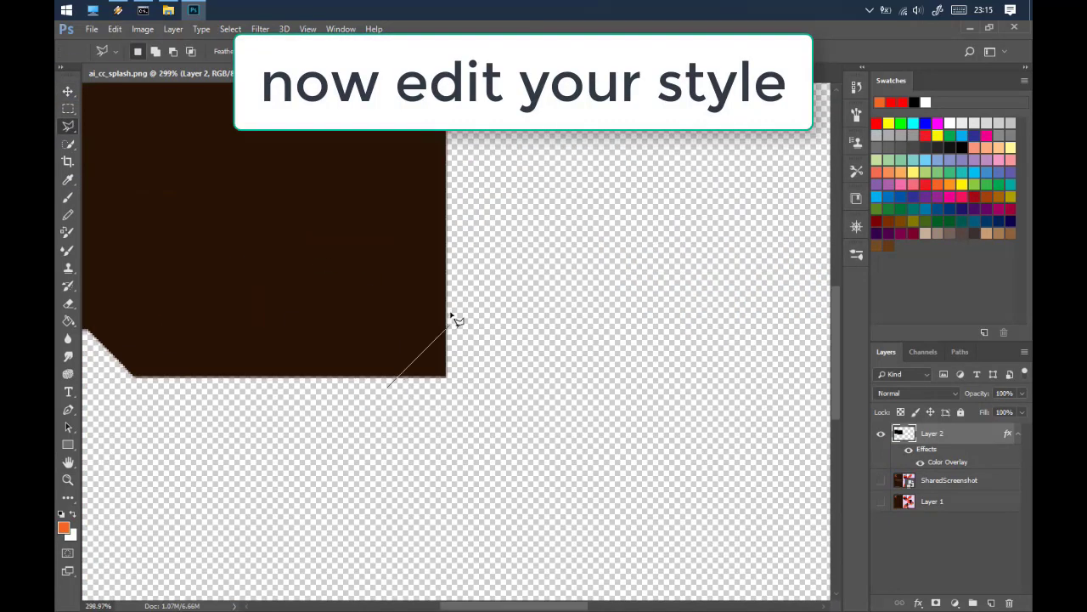
scroll(459, 323, "down", 5)
scroll(269, 397, "up", 8)
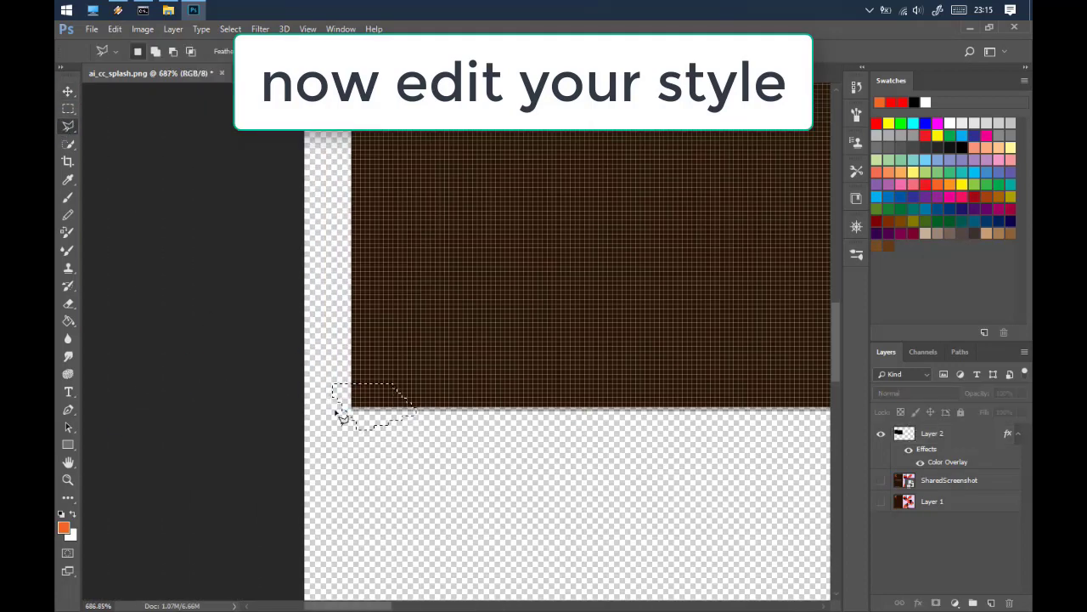
left_click(371, 396)
key("Return")
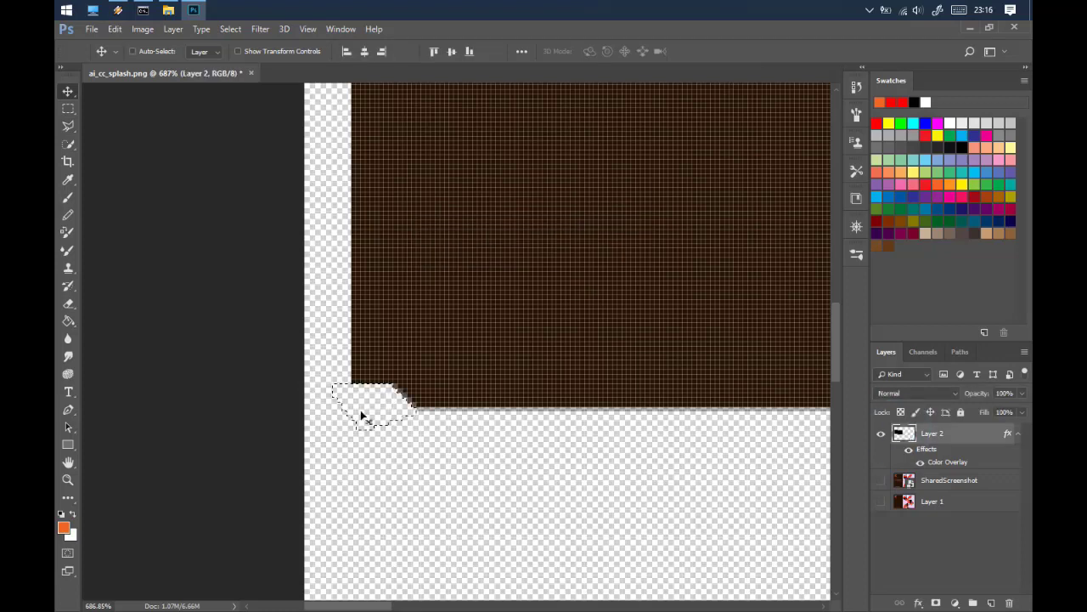
scroll(328, 281, "down", 5)
scroll(328, 280, "up", 2)
left_click(169, 9)
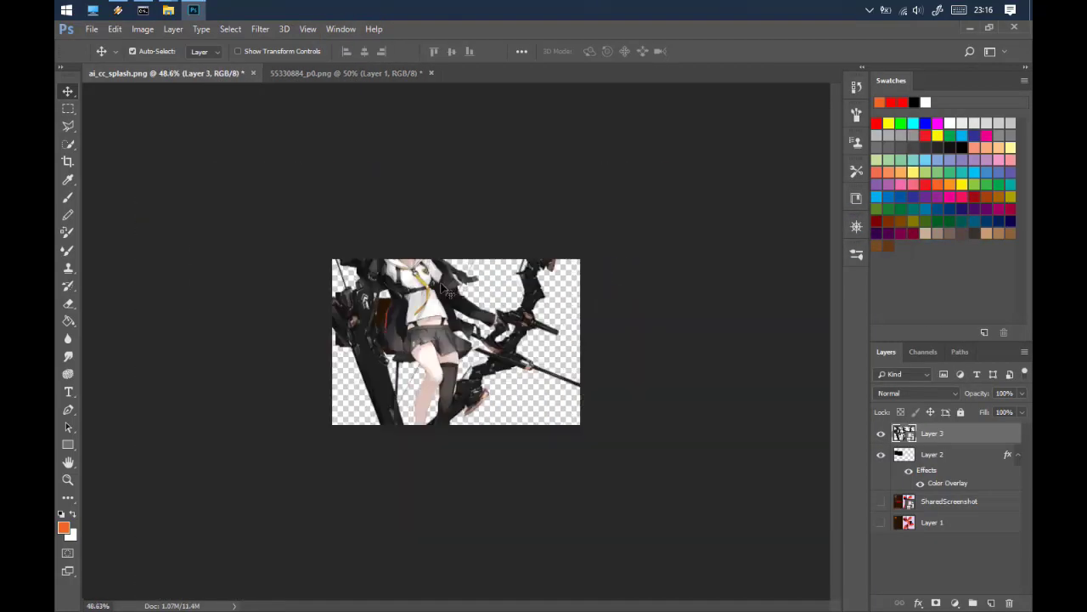
Shrink the pasted archer and move it into the right part of the canvas
key("ctrl+t")
mouse_move(448, 289)
left_mouse_down()
mouse_move(479, 342)
mouse_move(430, 219)
left_mouse_up()
left_click_drag(577, 219, 556, 258)
key("Return")
scroll(527, 326, "up", 5)
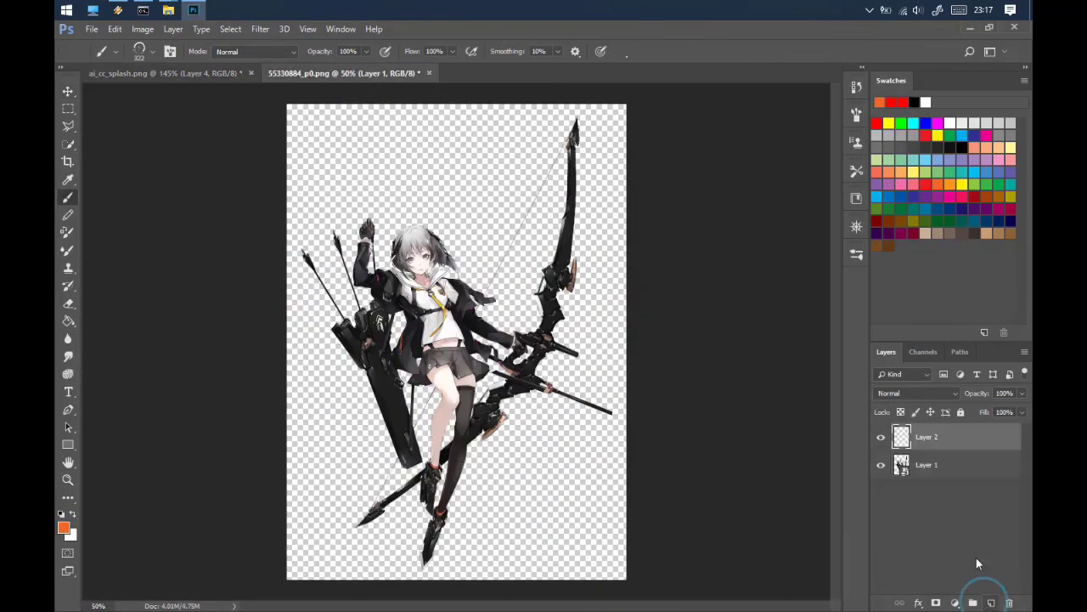
left_click(881, 464)
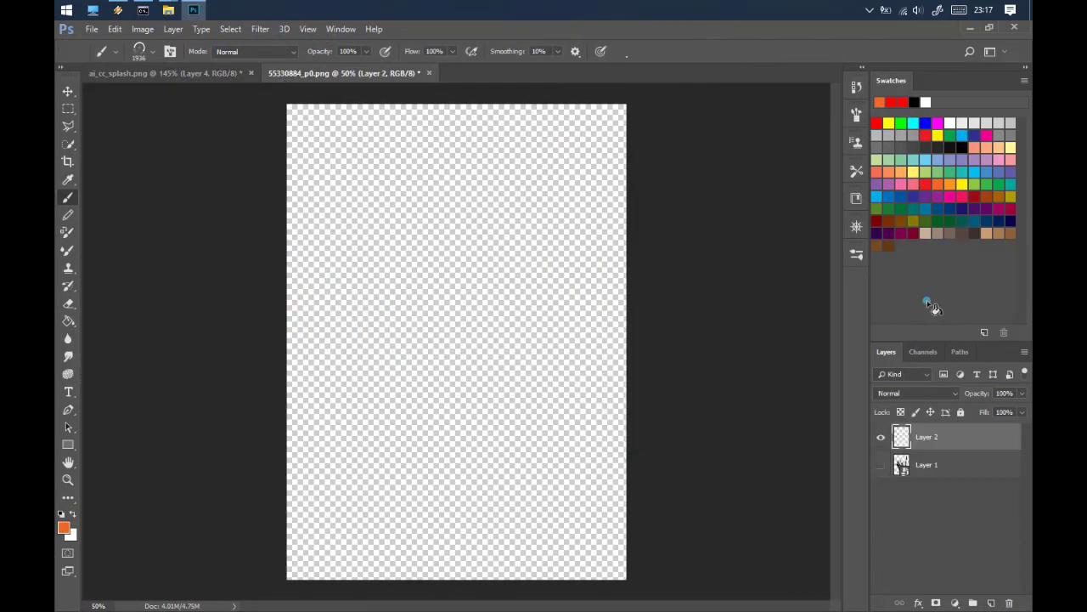
Stamp the 900 px orange HUD ring brush and rotate it around the archer
left_click(463, 316)
left_click(459, 308)
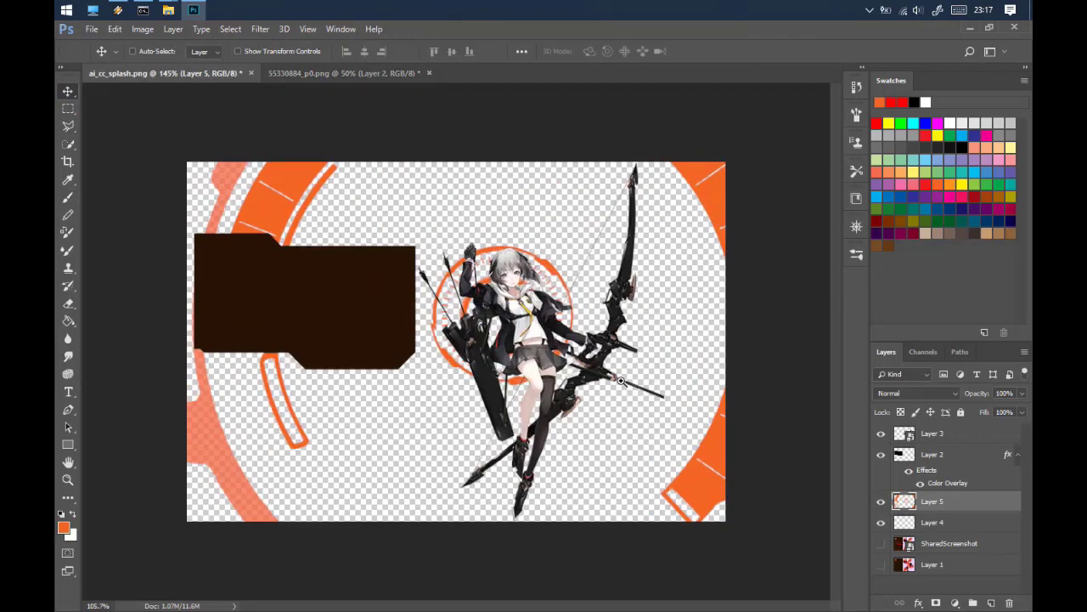
key("ctrl+t")
mouse_move(723, 493)
left_mouse_down()
mouse_move(662, 346)
mouse_move(569, 381)
left_mouse_up()
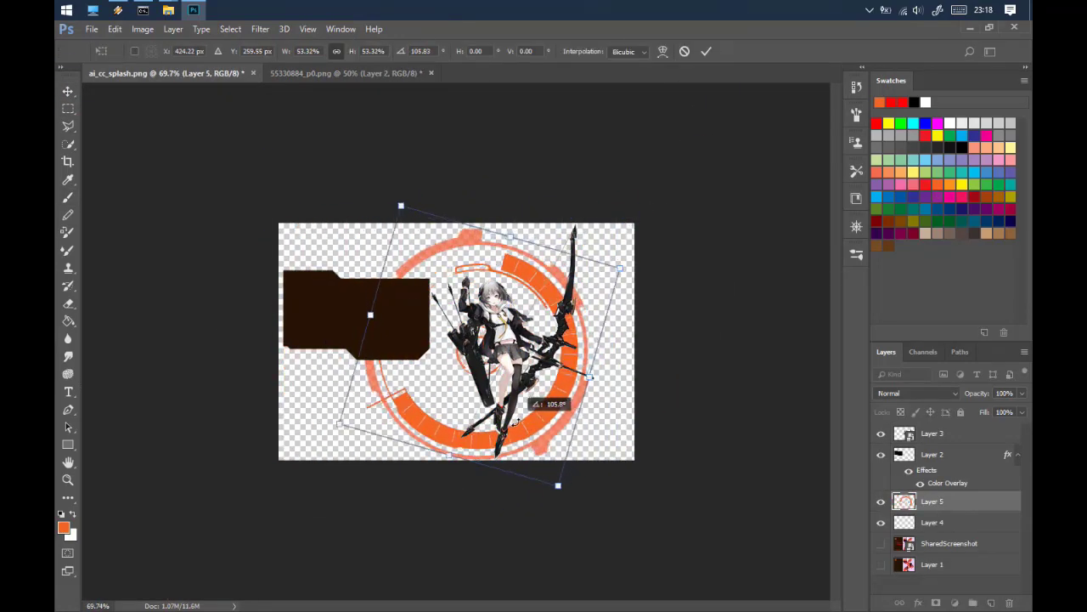
key("Return")
key("ctrl+0")
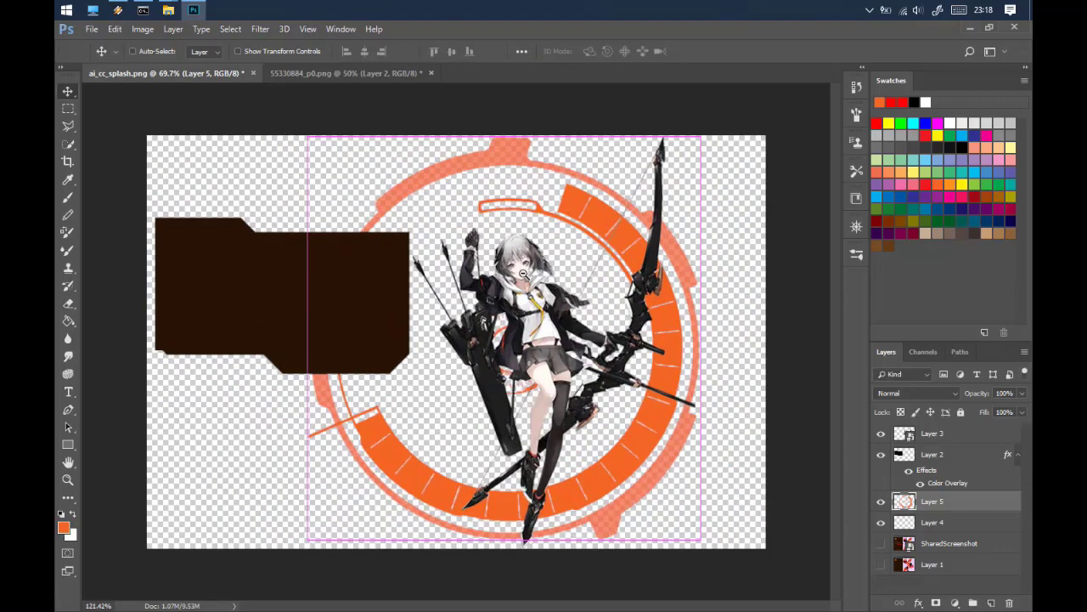
key("ctrl+Tab")
Stamp a blue ring with the Sampled Brush 12 ring brush
key("b")
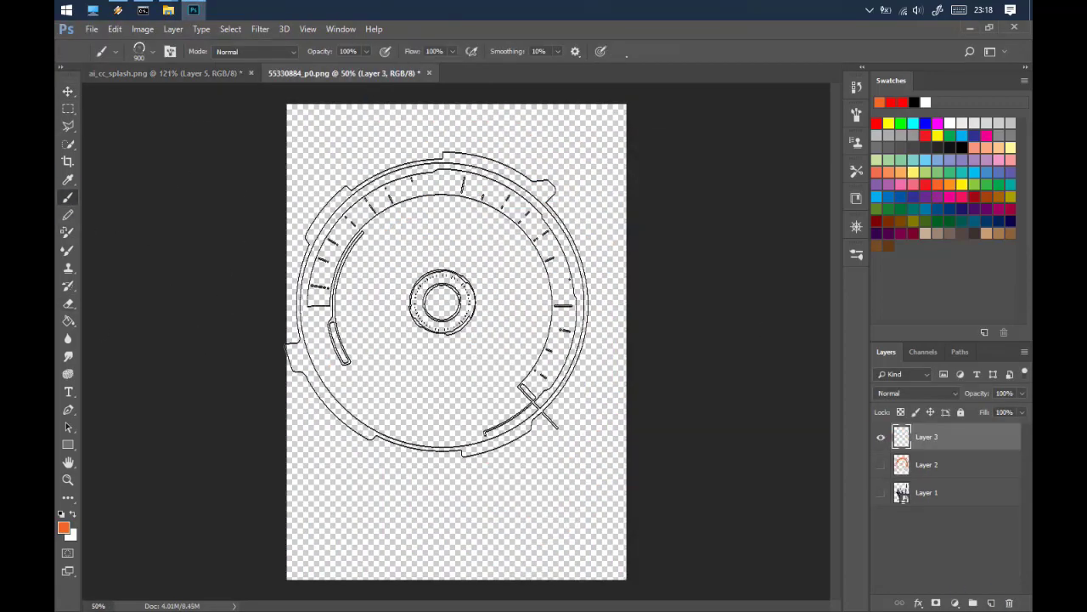
right_click(442, 304)
scroll(501, 452, "down", 2)
left_click(501, 451)
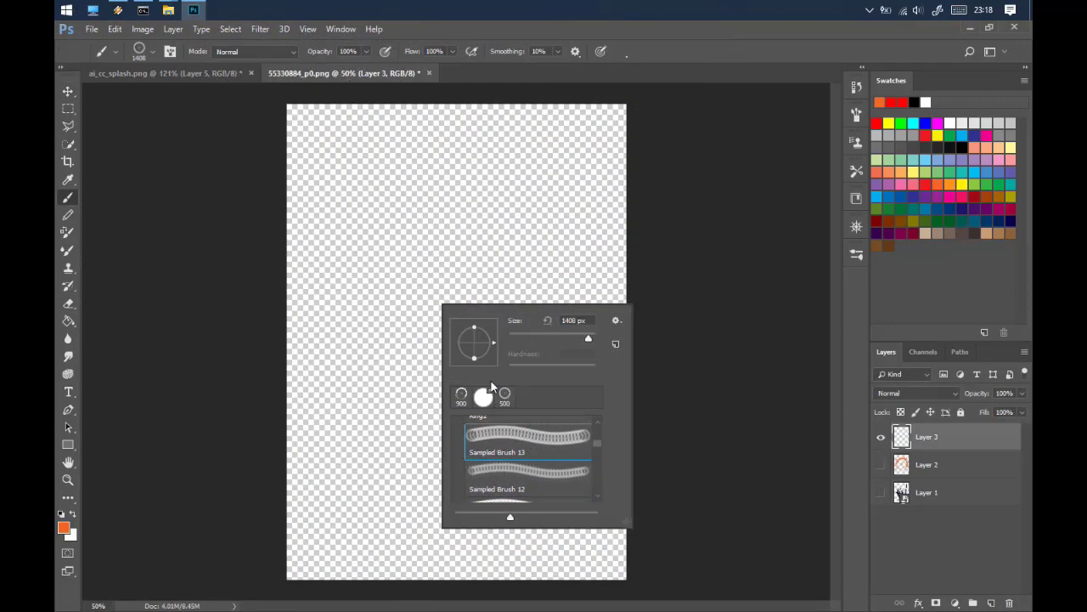
key("Return")
left_click(925, 123)
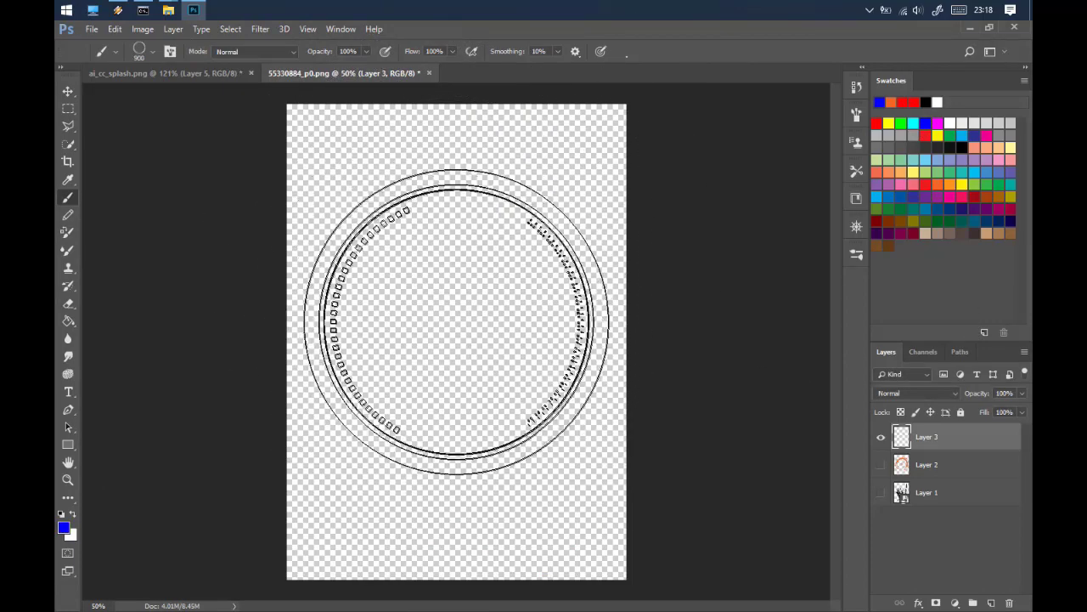
left_click(448, 322)
Paste the blue ring into the splash, scaled and centred on the archer below the orange ring
key("v")
left_click(210, 73)
key("ctrl+t")
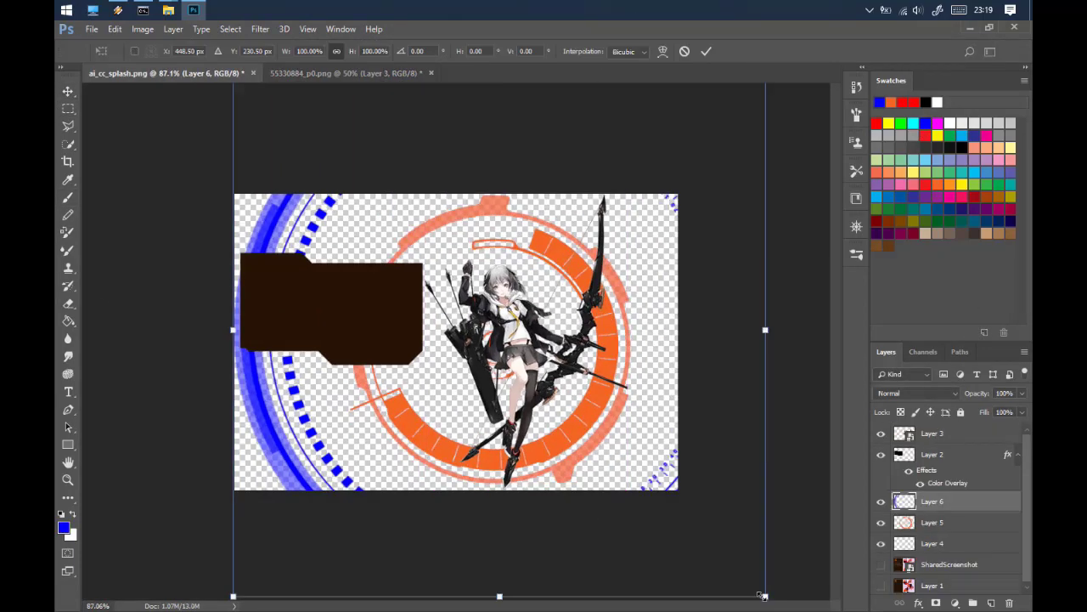
left_click_drag(768, 597, 630, 491)
key("ctrl+0")
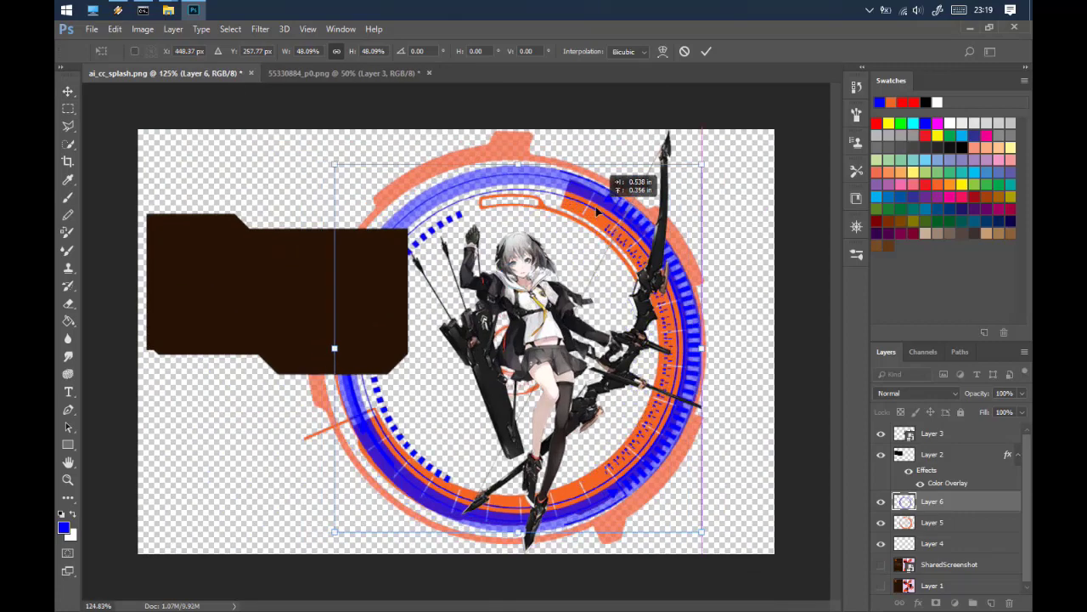
left_click_drag(932, 523, 939, 533)
key("ctrl+t")
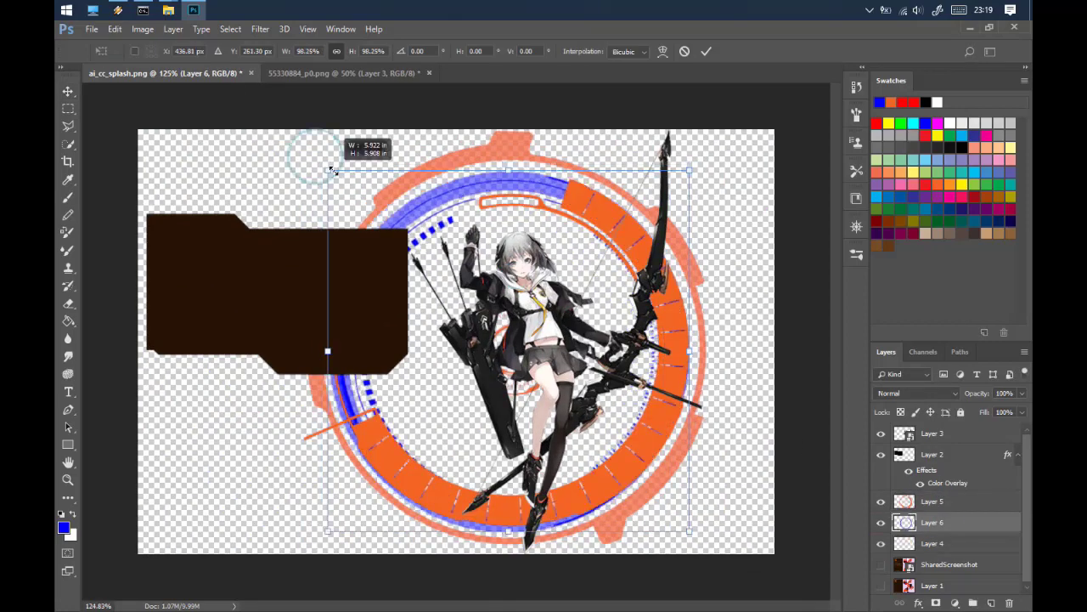
left_click_drag(443, 184, 448, 204)
left_click_drag(331, 161, 368, 217)
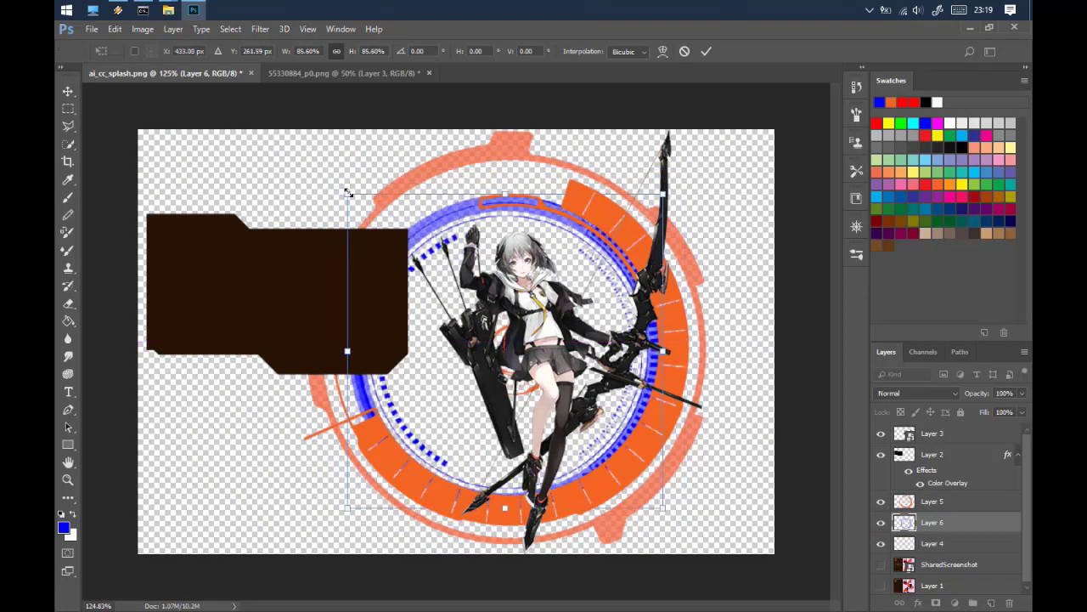
left_click_drag(440, 207, 459, 208)
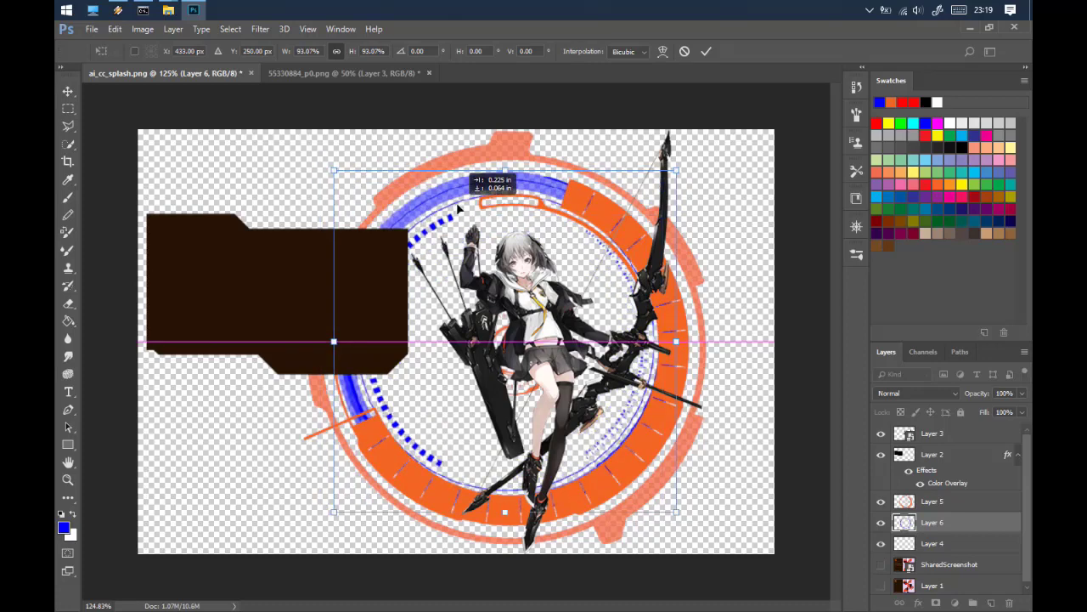
key("Down")
key("Down")
key("Down")
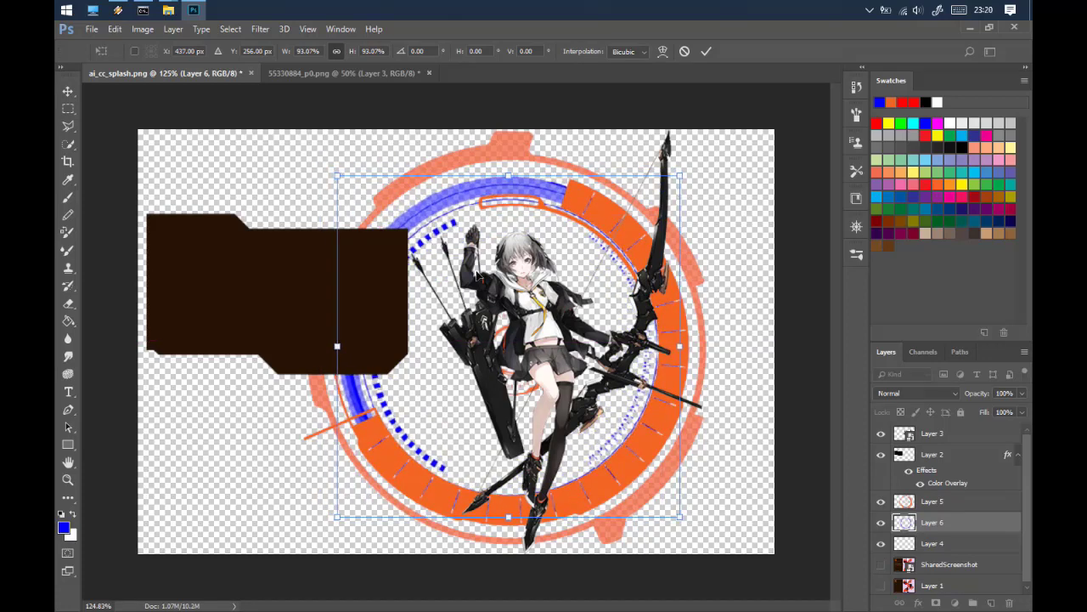
left_click_drag(682, 174, 673, 178)
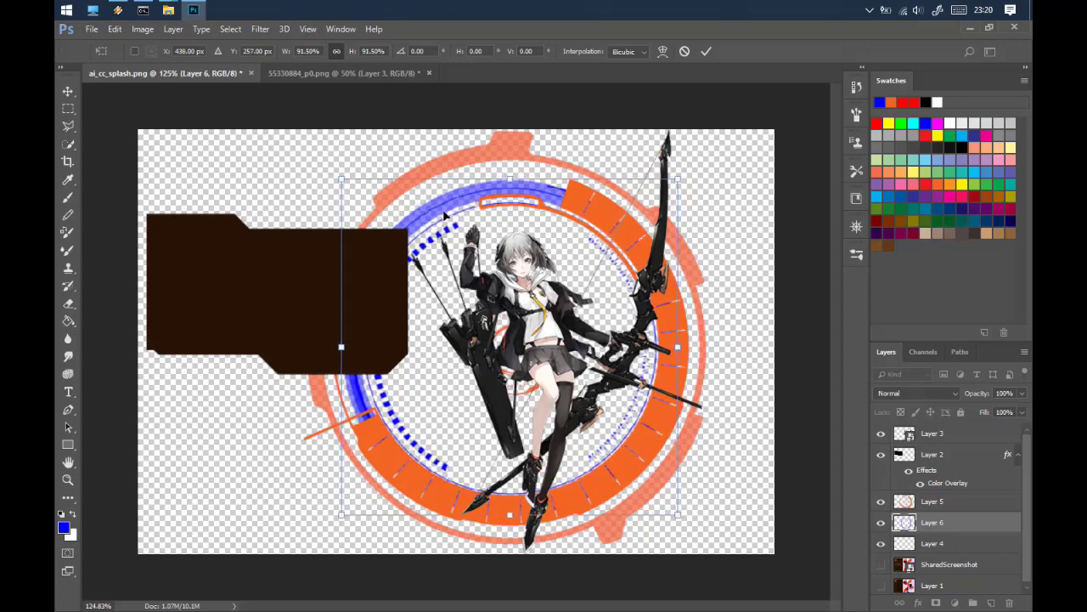
key("Return")
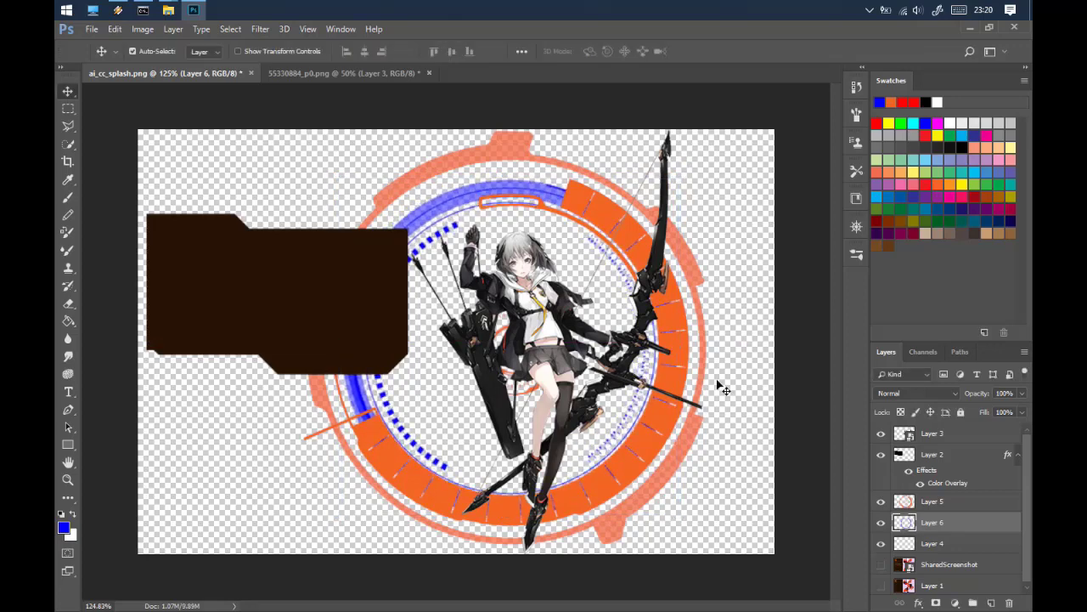
Stamp a red lettered ring brush in the source image and copy it
key("ctrl+Tab")
key("b")
right_click(425, 316)
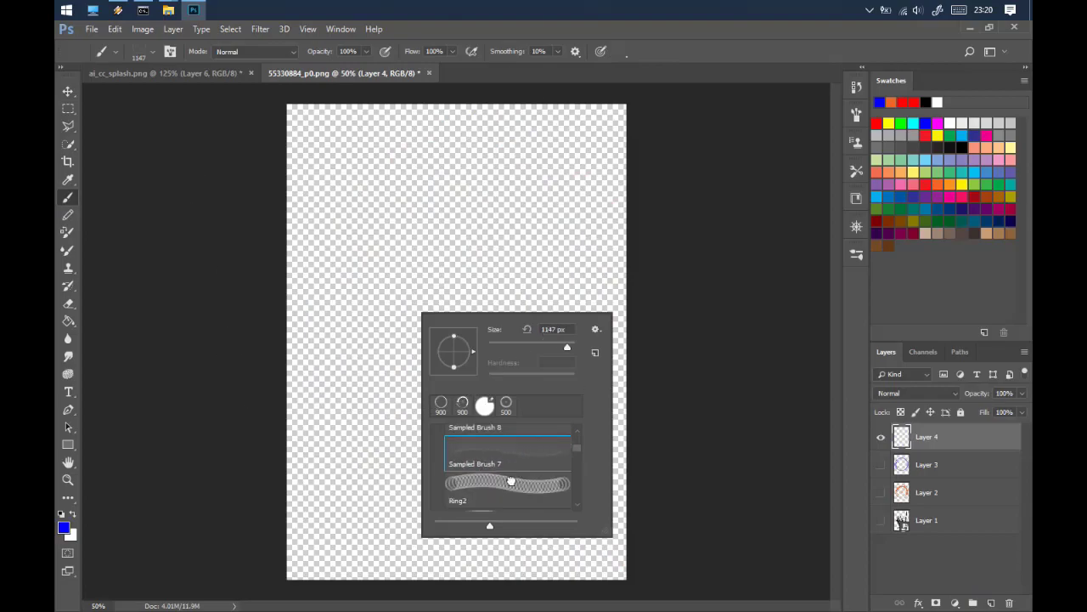
double_click(441, 401)
left_click(888, 124)
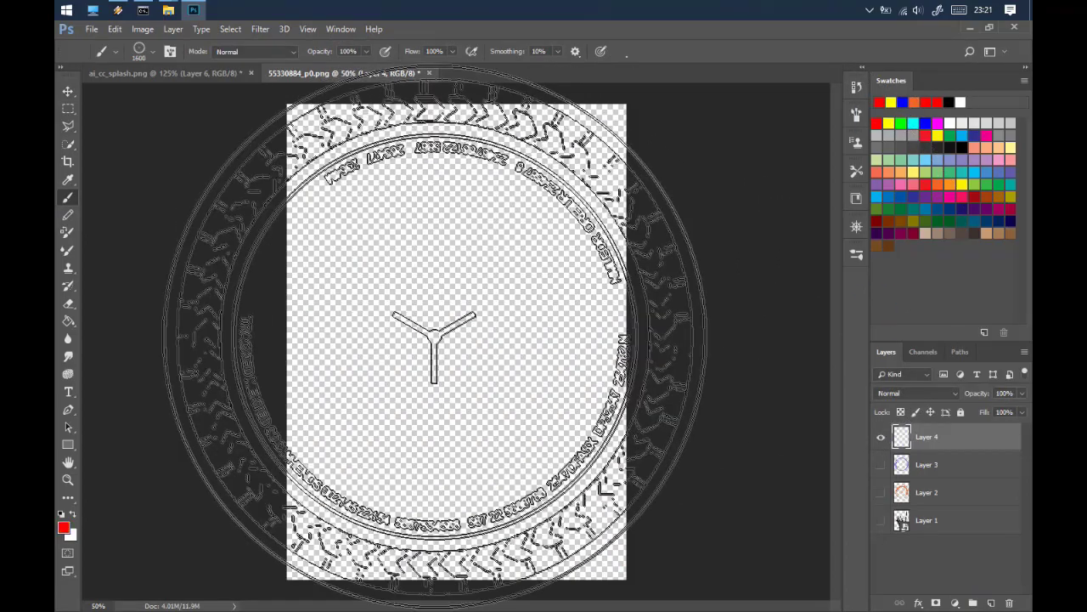
key("shift+alt+BackSpace")
key("ctrl+a")
key("ctrl+c")
Paste the red lettered ring into the splash, resized and positioned around the archer
key("ctrl+Tab")
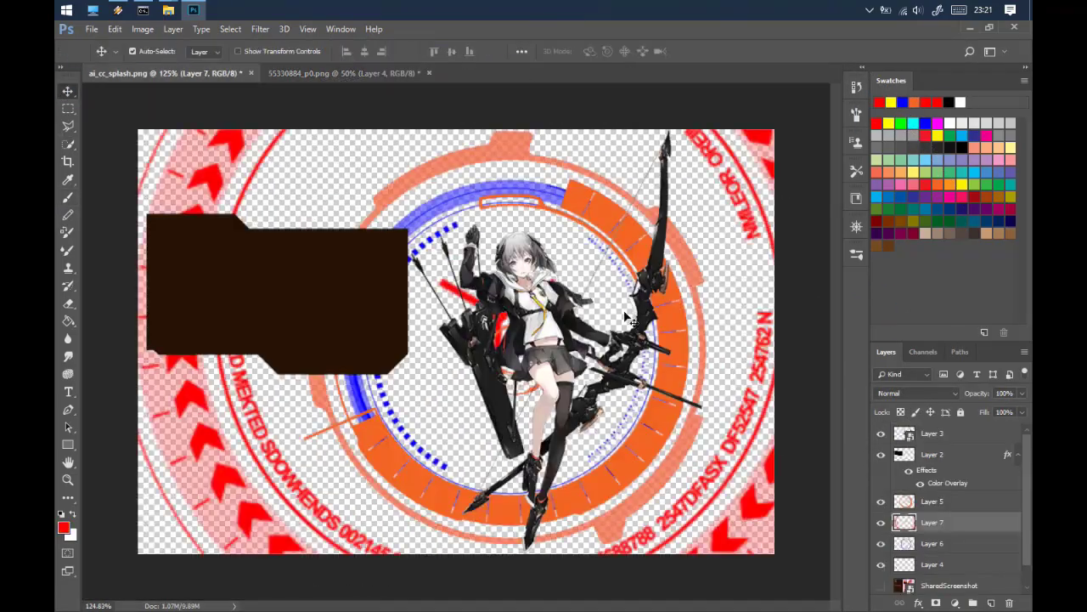
key("ctrl+v")
key("ctrl+t")
left_click_drag(690, 116, 388, 418)
left_click_drag(343, 468, 485, 326)
scroll(485, 326, "up", 3)
mouse_move(601, 496)
left_mouse_down()
mouse_move(659, 552)
mouse_move(650, 548)
left_mouse_up()
left_click_drag(362, 469, 367, 469)
key("Return")
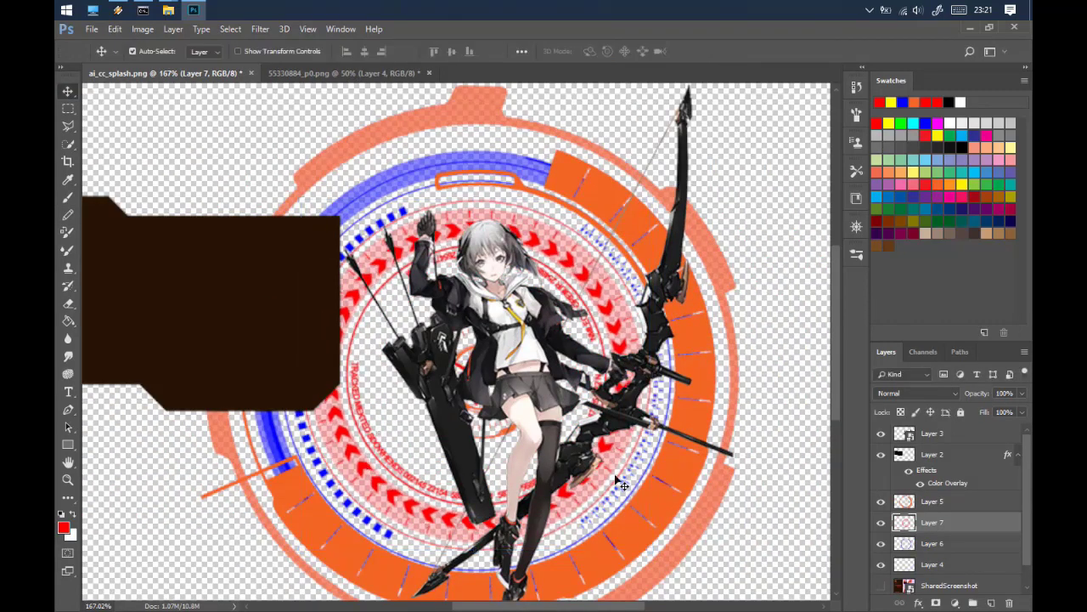
Duplicate the red ring to the top and erase its lines over the archer's arm, face and bow
key("ctrl+j")
left_click_drag(935, 522, 930, 431)
scroll(108, 268, "up", 3)
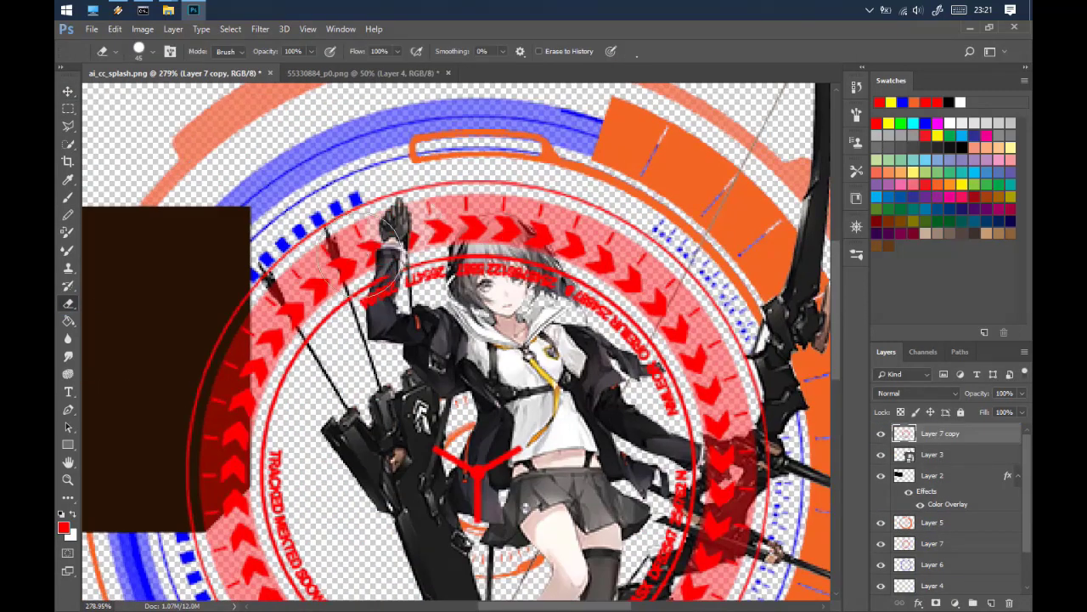
left_click_drag(382, 261, 510, 279)
scroll(363, 390, "down", 5)
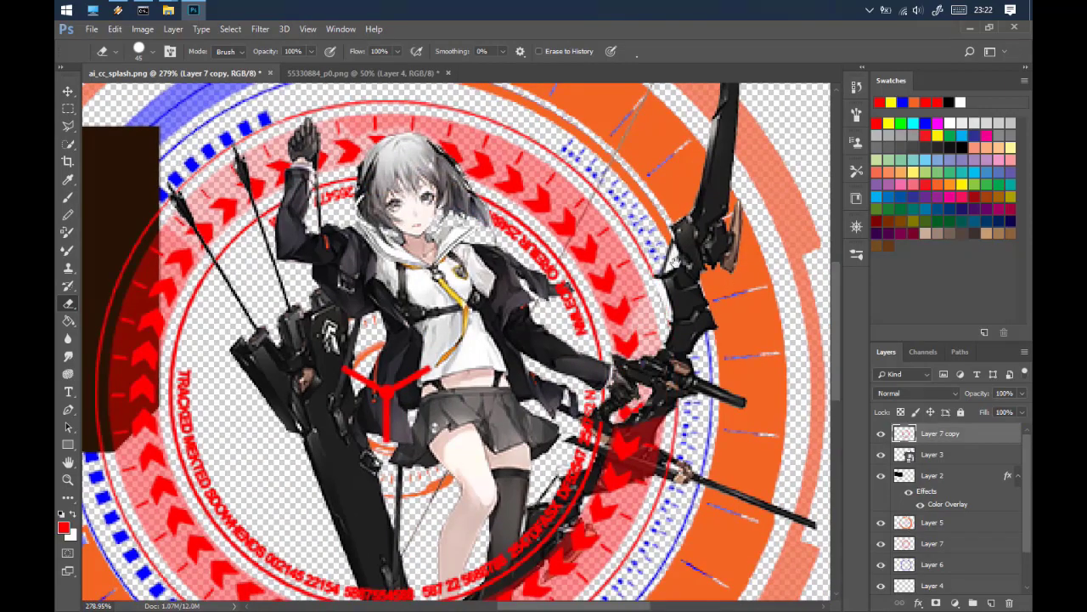
scroll(578, 382, "down", 1)
left_click_drag(501, 429, 518, 544)
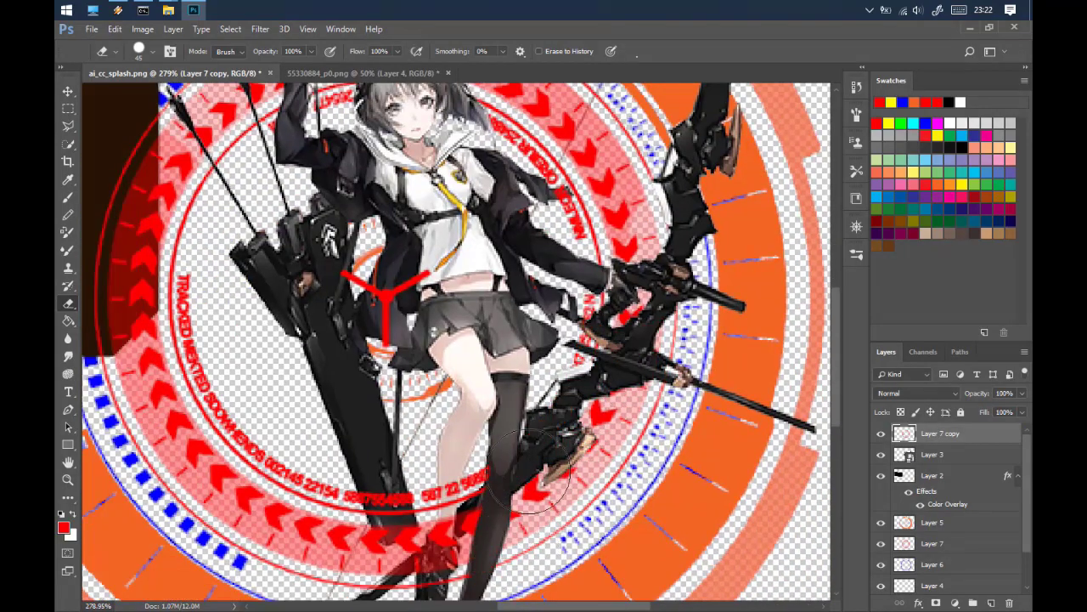
scroll(536, 476, "down", 3)
scroll(462, 388, "down", 2)
Duplicate the orange ring layer and move the copy above the archer
key("alt+bracketleft")
key("alt+bracketleft")
key("alt+bracketleft")
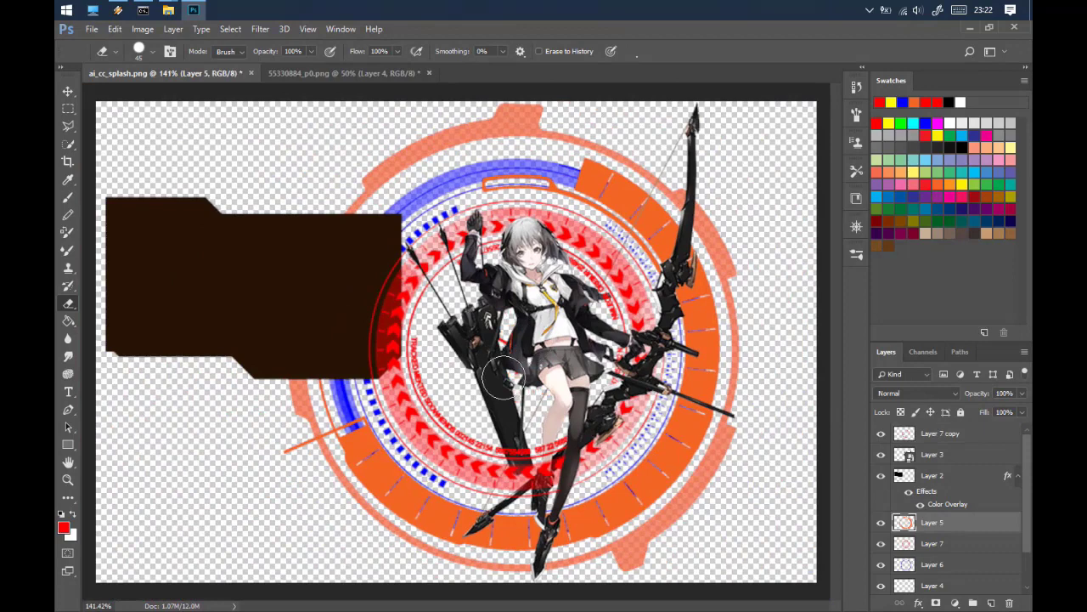
key("ctrl+j")
key("ctrl+bracketright")
key("ctrl+bracketright")
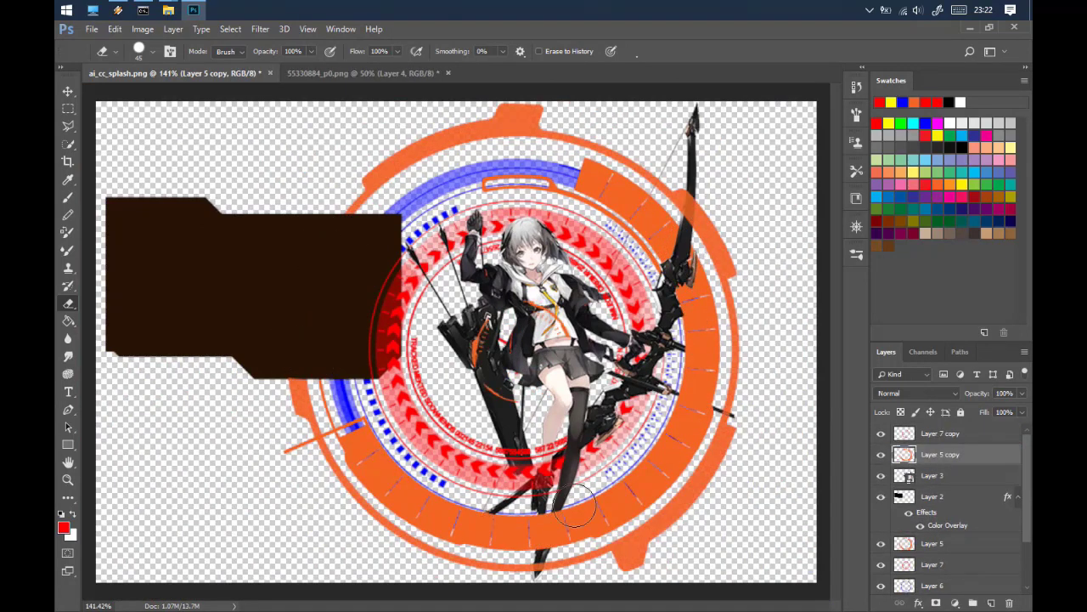
scroll(541, 569, "up", 2)
scroll(592, 471, "down", 1)
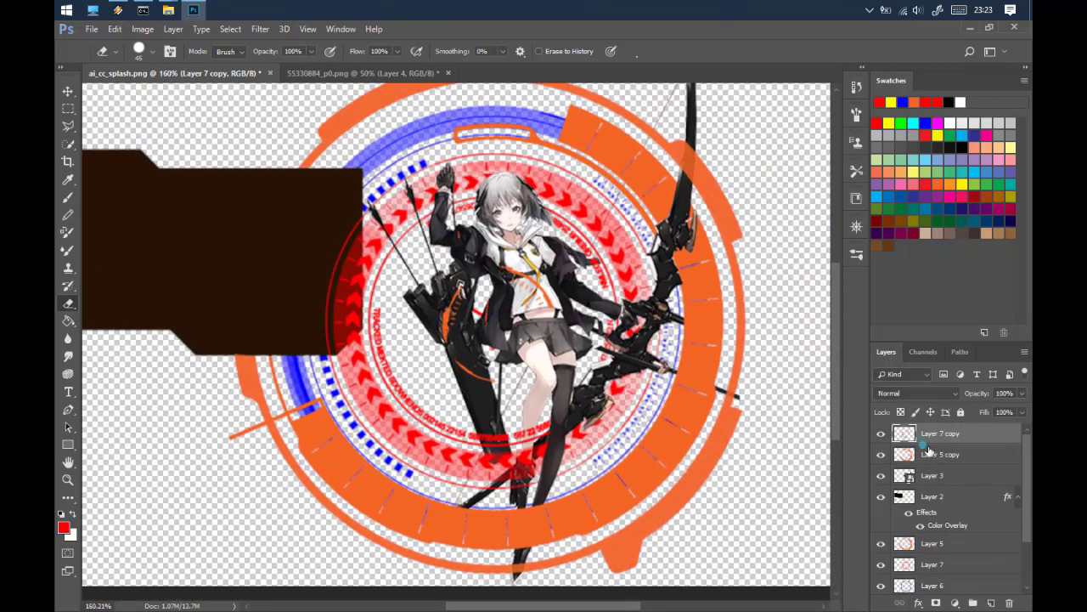
Select the orange ring copy layer, then open the My Karya folder in File Explorer
key("alt+bracketleft")
scroll(615, 459, "down", 3)
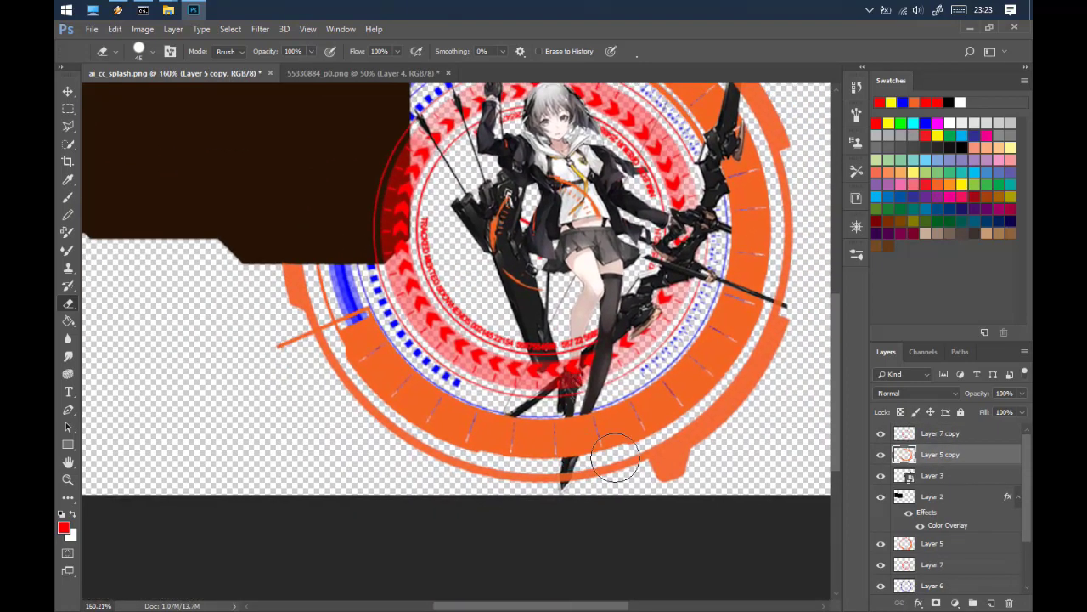
scroll(580, 416, "down", 2)
scroll(580, 416, "up", 1)
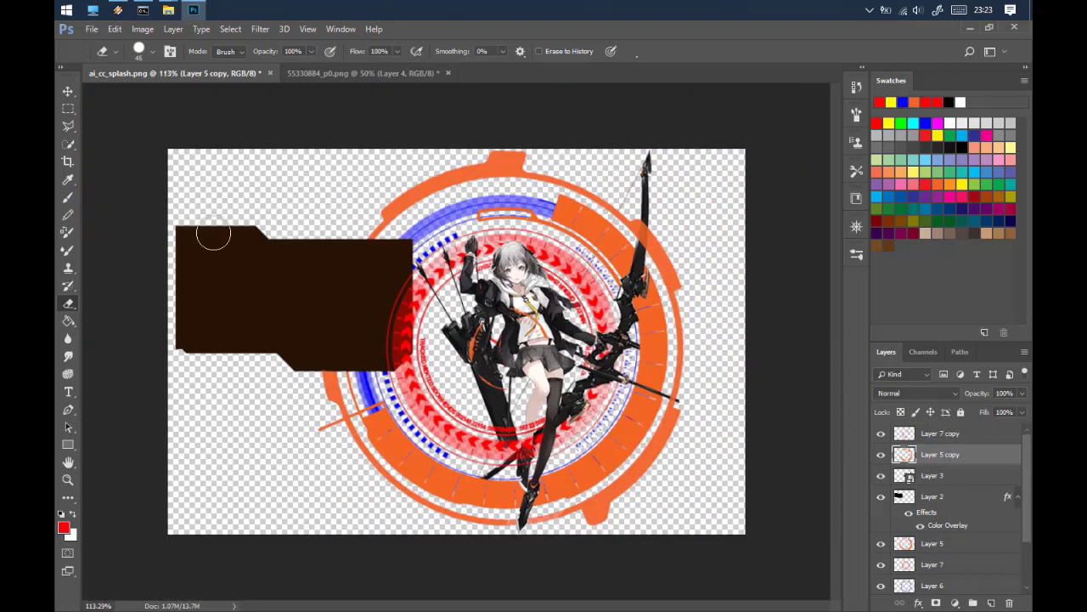
left_click(169, 9)
left_click(415, 134)
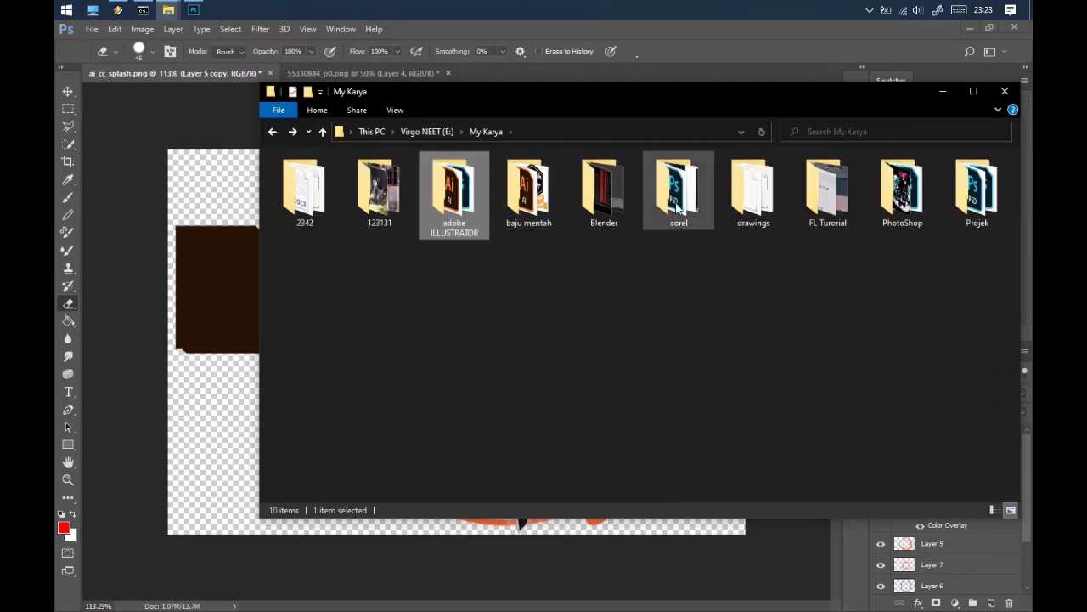
Place the dyjyt graphic from the PhotoShop folder onto the splash canvas
double_click(902, 191)
left_click_drag(600, 364, 374, 459)
mouse_move(340, 408)
left_mouse_down()
mouse_move(643, 255)
mouse_move(340, 208)
left_mouse_up()
left_click_drag(265, 223, 304, 380)
key("ctrl+z")
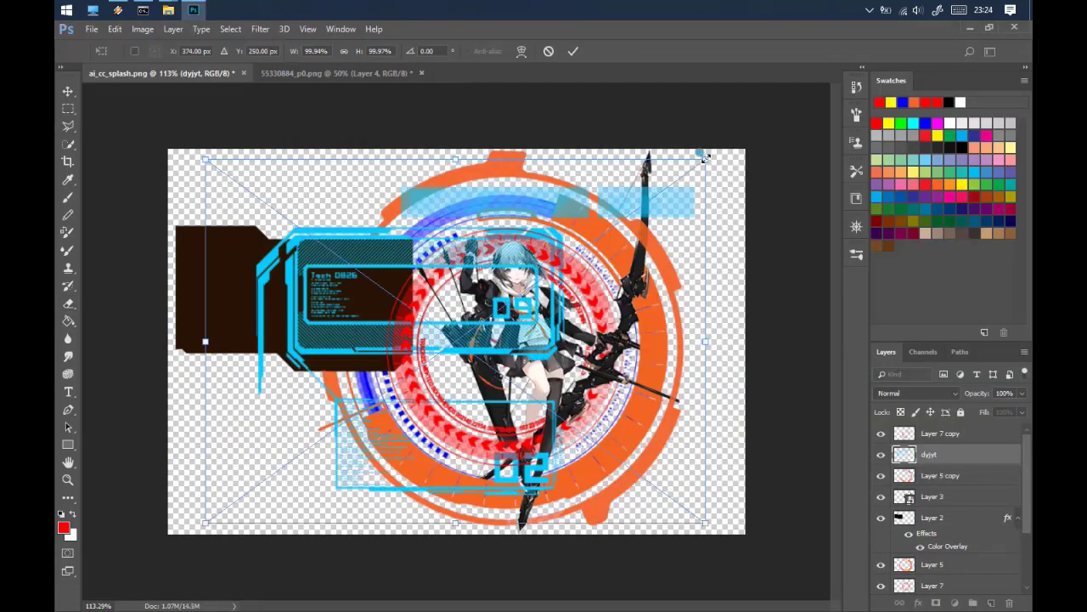
Give the dyjyt layer a Color Overlay layer style
double_click(924, 443)
left_click(706, 355)
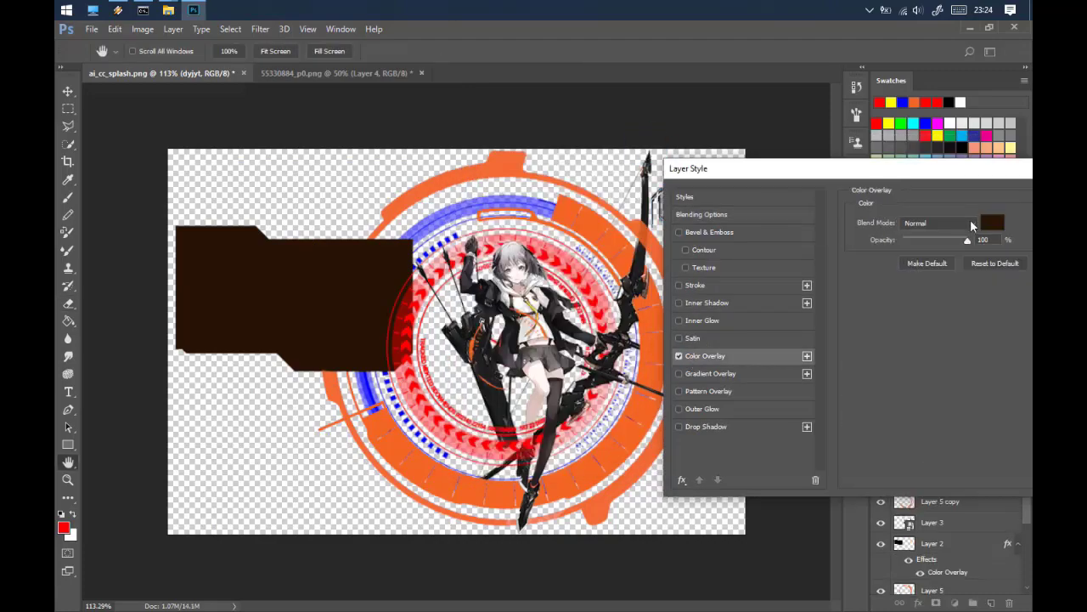
left_click(985, 220)
left_click(699, 213)
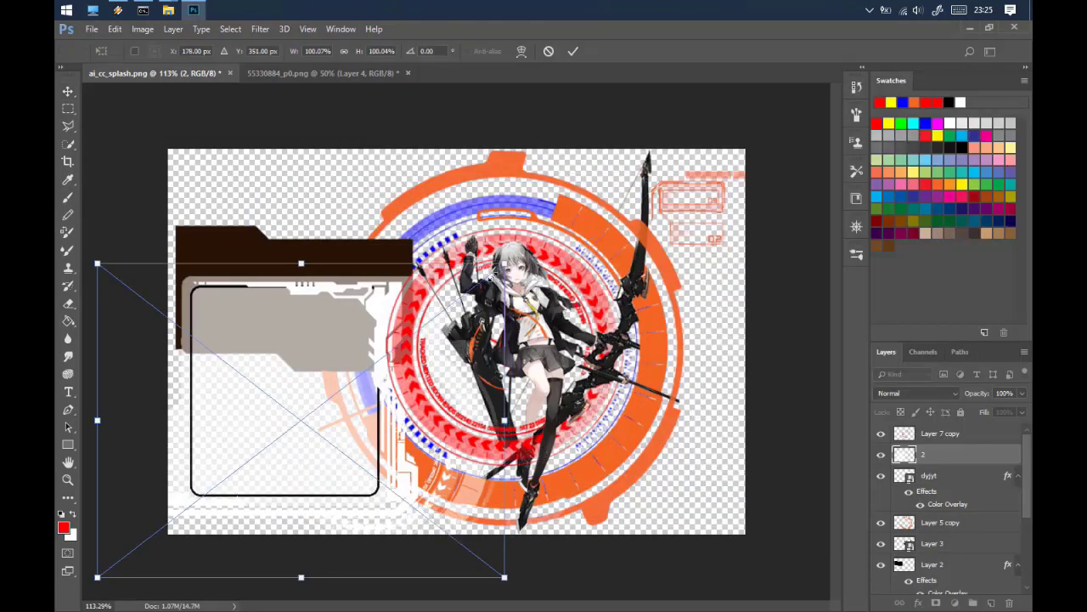
Place the second tech frame graphic in the lower-left area of the splash
left_click_drag(504, 576, 315, 498)
left_click_drag(261, 410, 280, 399)
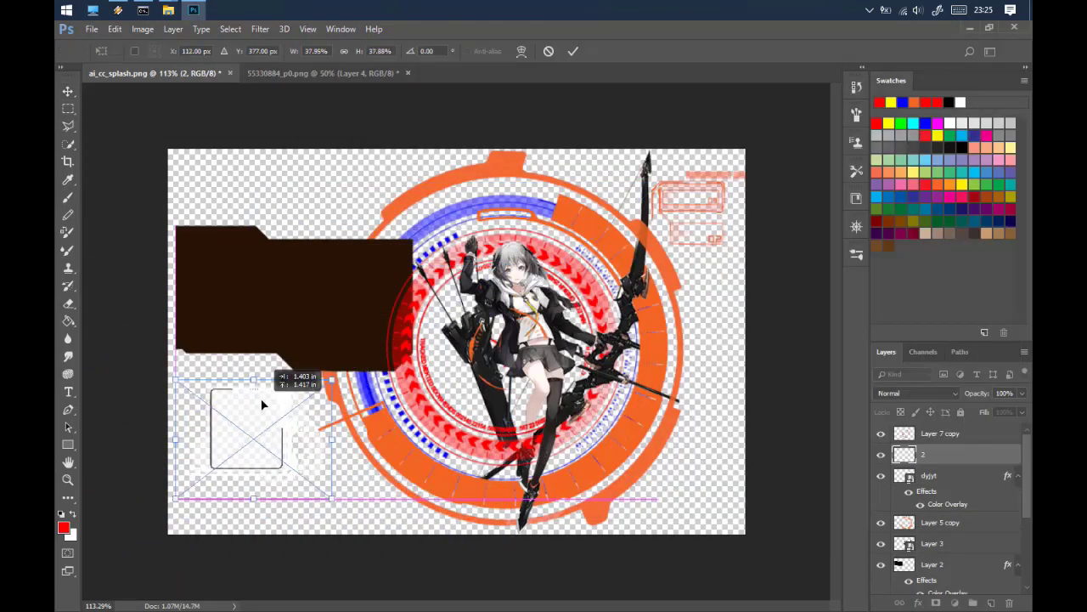
key("Return")
Copy the orange Color Overlay to the frame and enlarge it in the lower-left corner
left_click_drag(1008, 474, 923, 455)
mouse_move(255, 425)
left_mouse_down()
mouse_move(291, 448)
mouse_move(255, 425)
left_mouse_up()
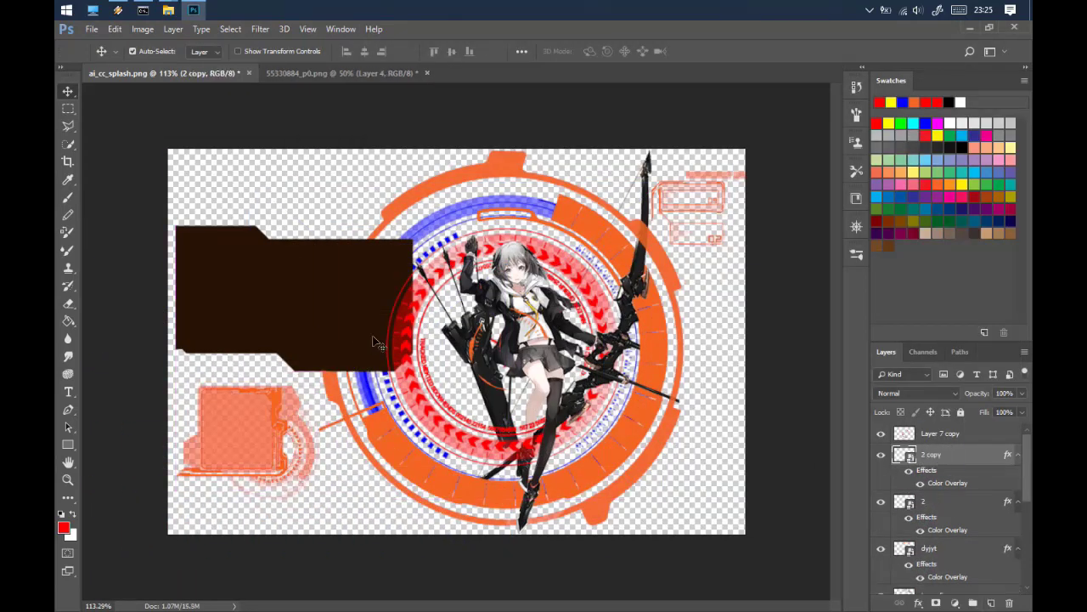
right_click(931, 455)
left_click(816, 172)
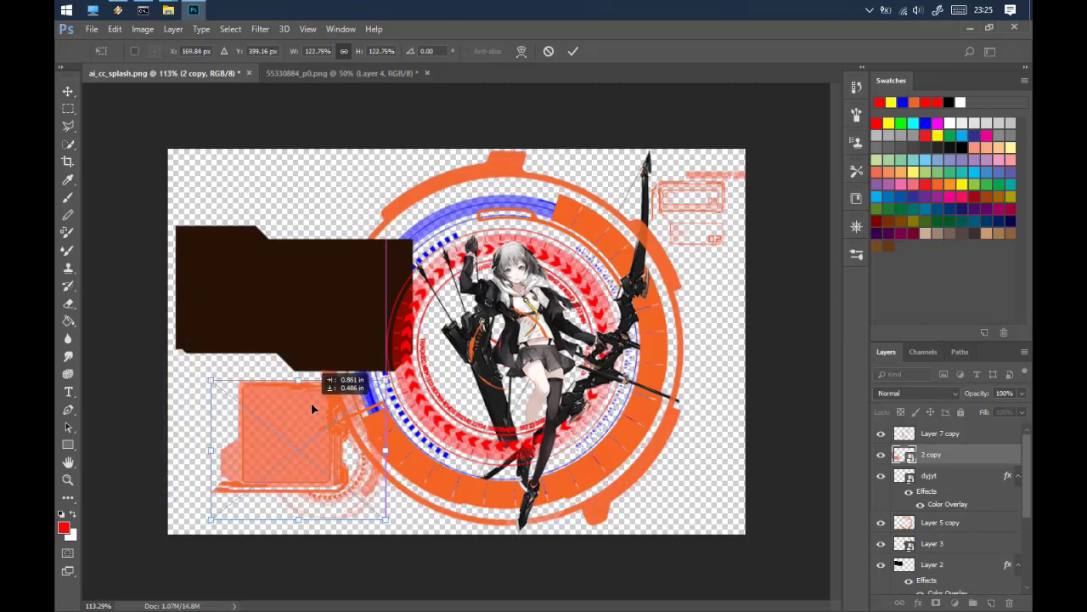
mouse_move(230, 417)
left_mouse_down()
mouse_move(289, 474)
mouse_move(255, 474)
left_mouse_up()
key("ctrl+]")
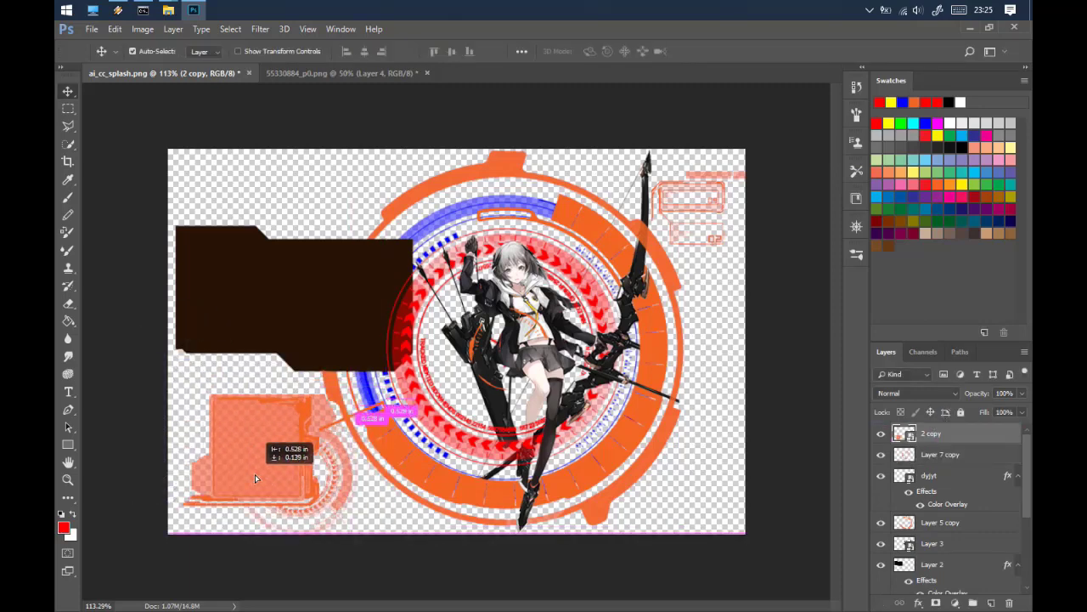
left_click(970, 28)
Search Google for 'adobe illustrator logo'
left_click(544, 475)
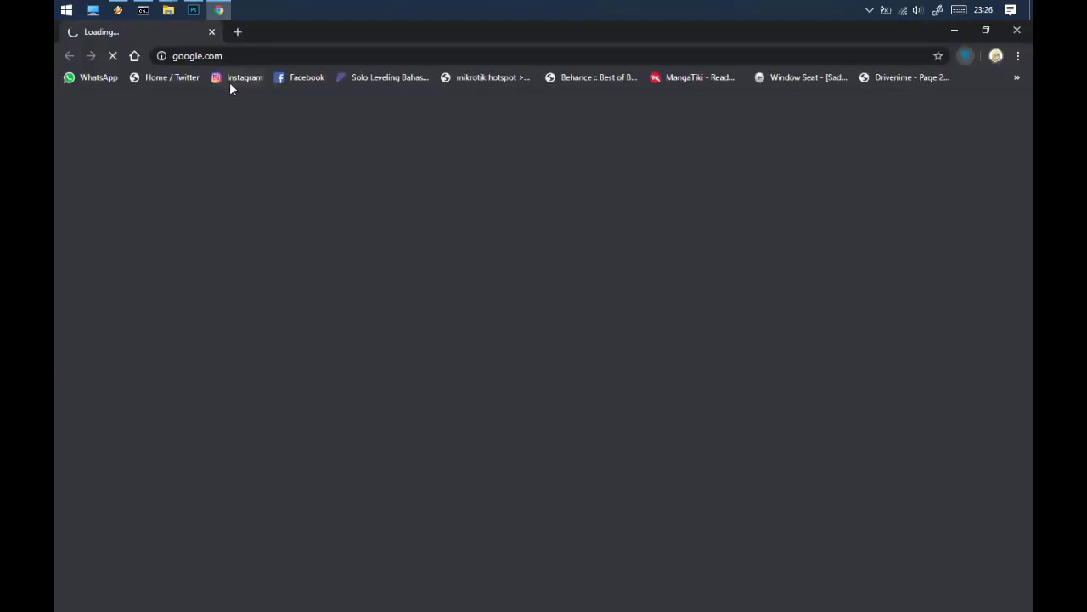
type("adobe illustrator logo")
key("Return")
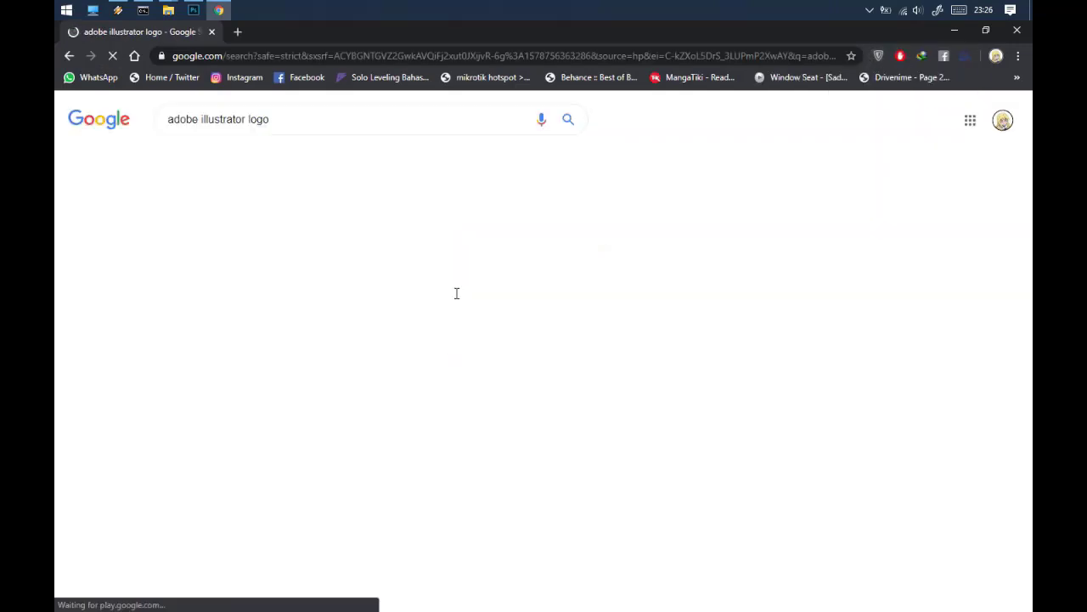
Filter image results to transparent colour and drag an Ai logo into the Photoshop splash
left_click(228, 160)
left_click(567, 158)
left_click(218, 181)
left_click(230, 241)
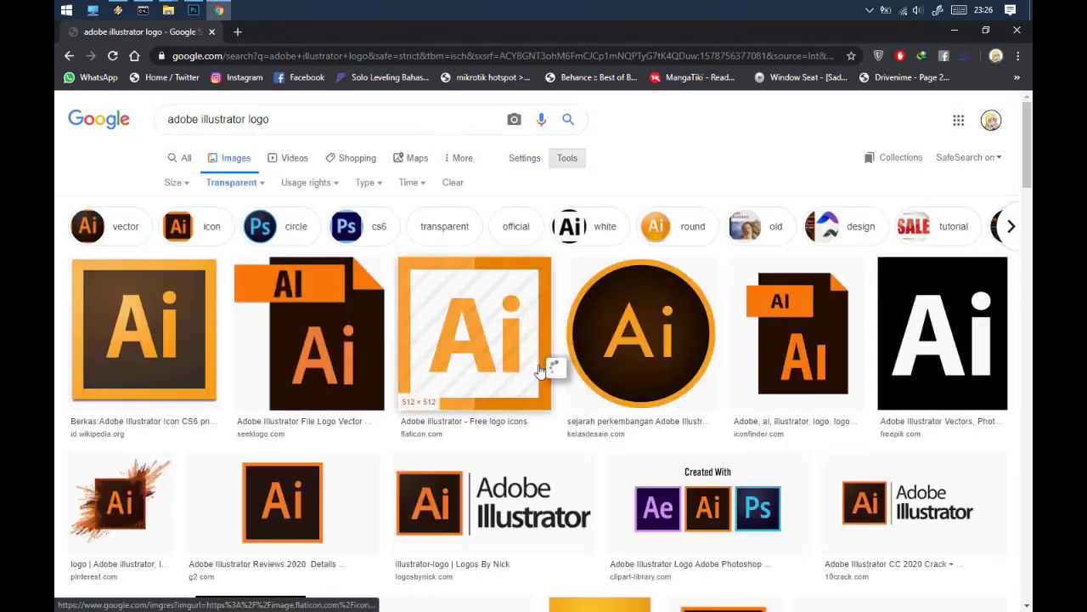
scroll(553, 359, "down", 2)
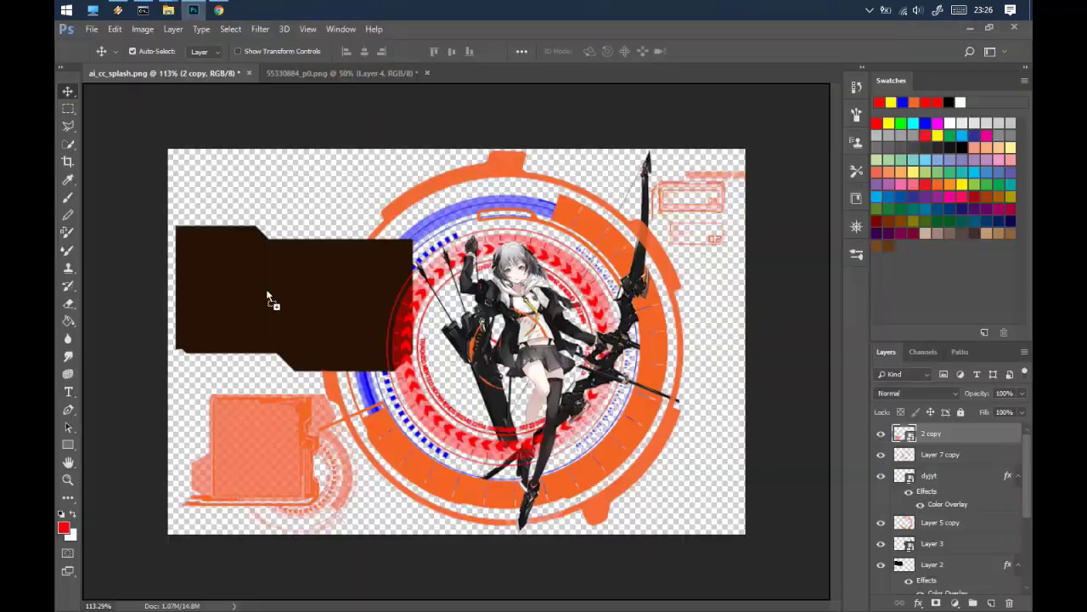
left_click_drag(128, 596, 340, 459)
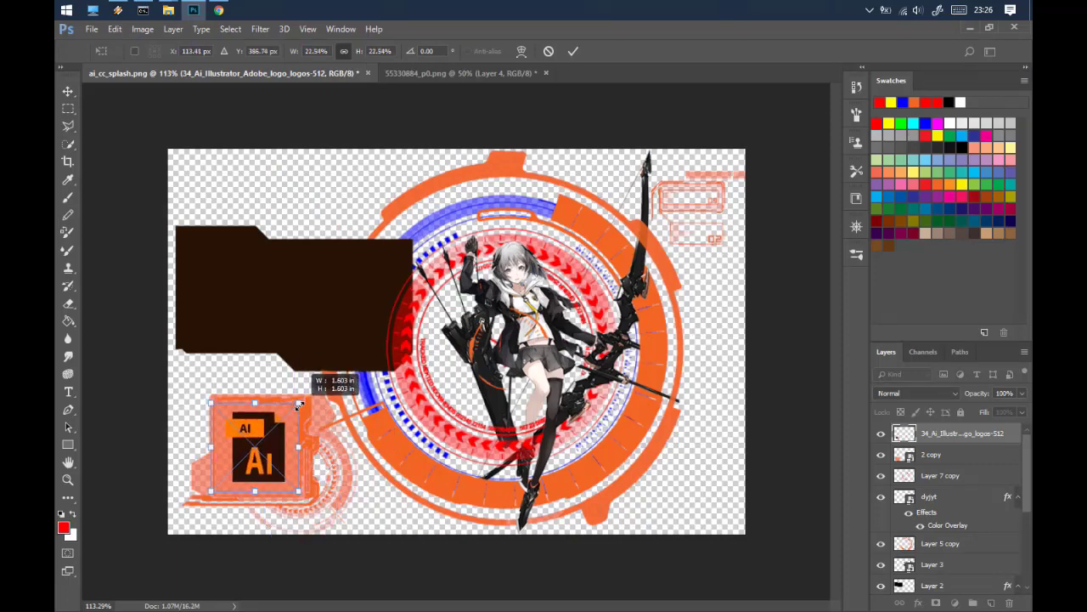
Commit the Ai logo and add a drop shadow at 73 opacity with a sampled artwork colour
key("Return")
left_click(653, 441)
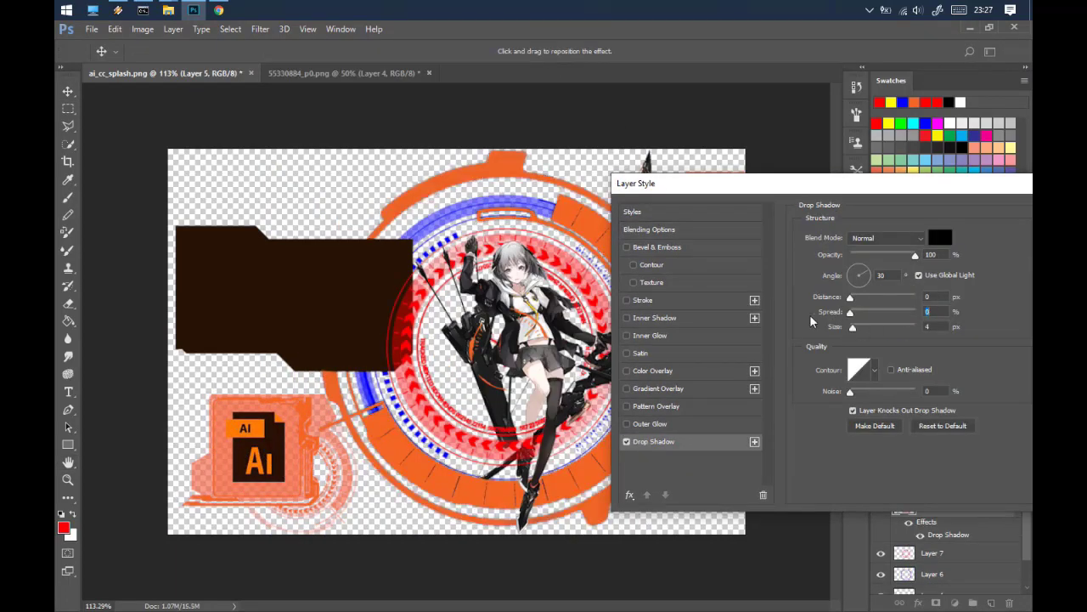
left_click_drag(915, 255, 898, 255)
left_click_drag(850, 296, 855, 296)
left_click(939, 238)
left_click(510, 161)
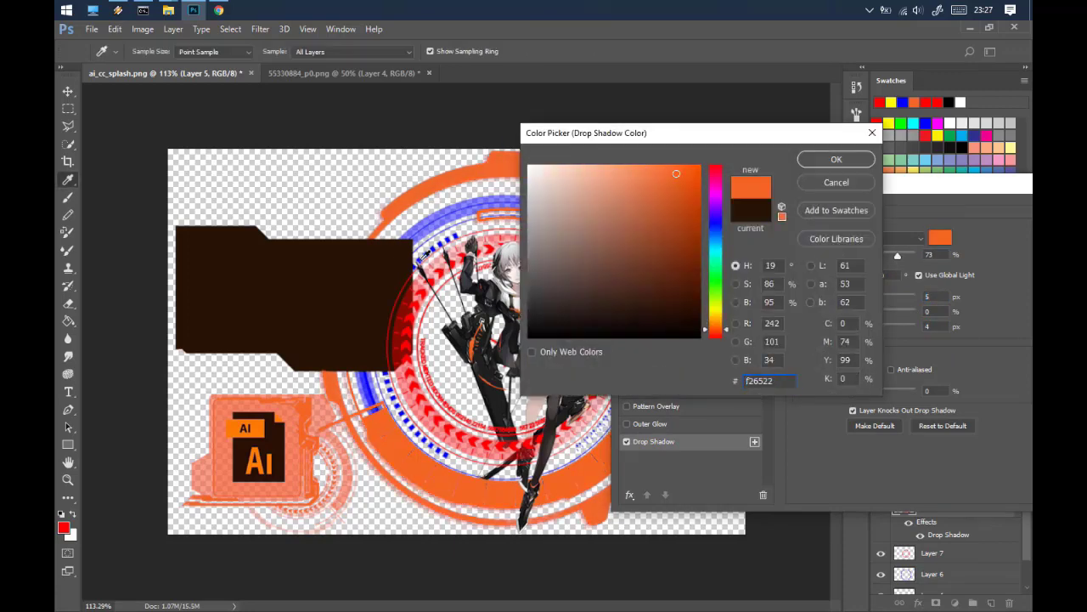
left_click(315, 284)
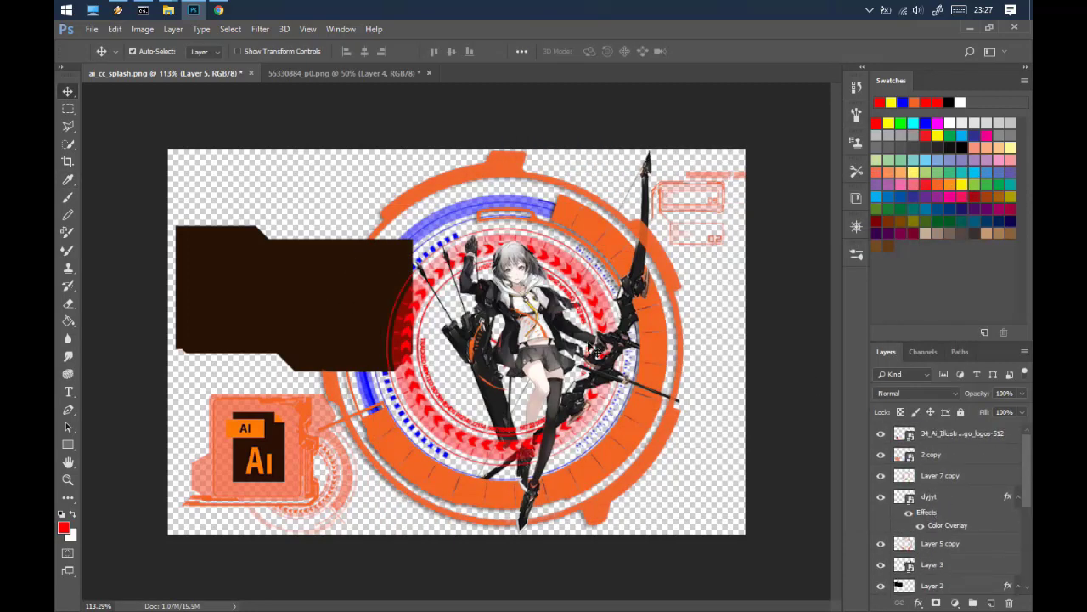
Copy the drop shadow effect onto Layers 3, 5 and 6
scroll(935, 510, "down", 3)
mouse_move(930, 510)
left_mouse_down()
mouse_move(918, 545)
mouse_move(918, 518)
left_mouse_up()
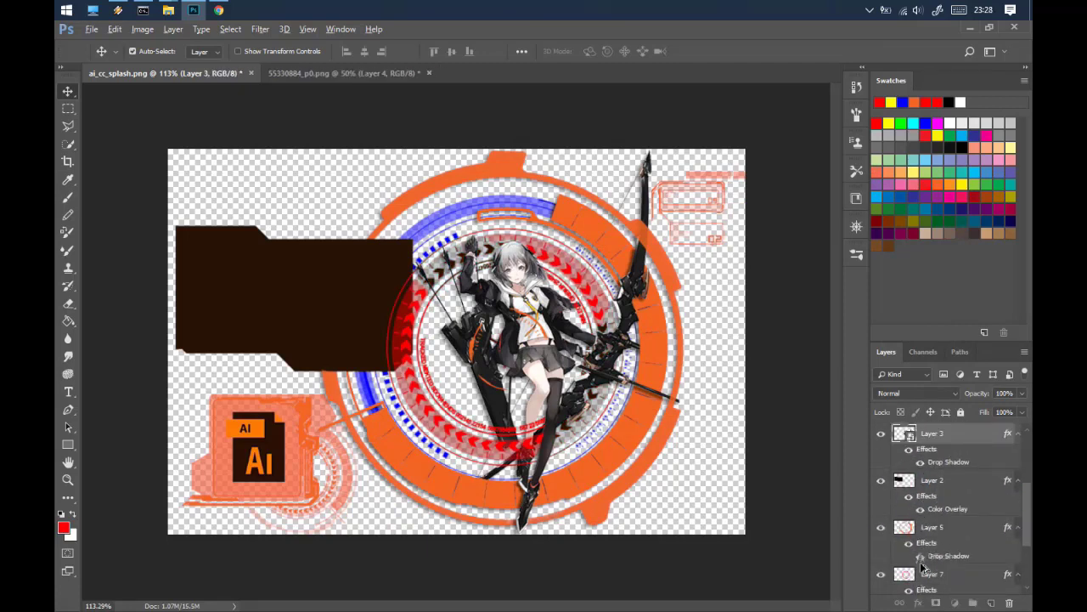
left_click_drag(922, 567, 949, 571)
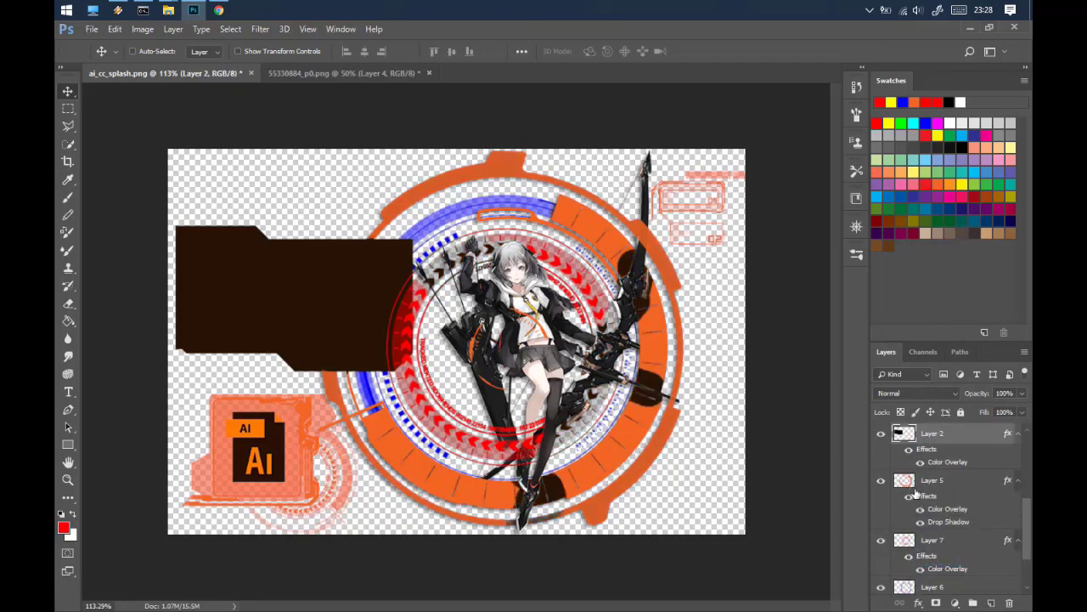
left_click_drag(926, 500, 917, 535)
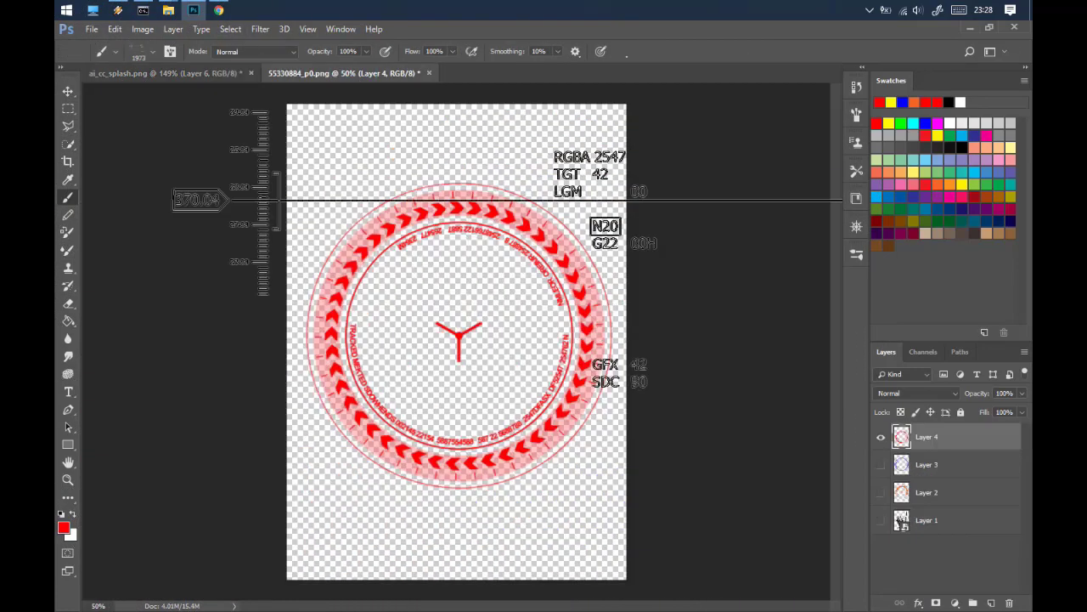
Load the SK_Tech_Set_3 tech .ABR brushes through the brush Preset Manager
right_click(506, 272)
scroll(577, 442, "down", 2)
left_click(674, 286)
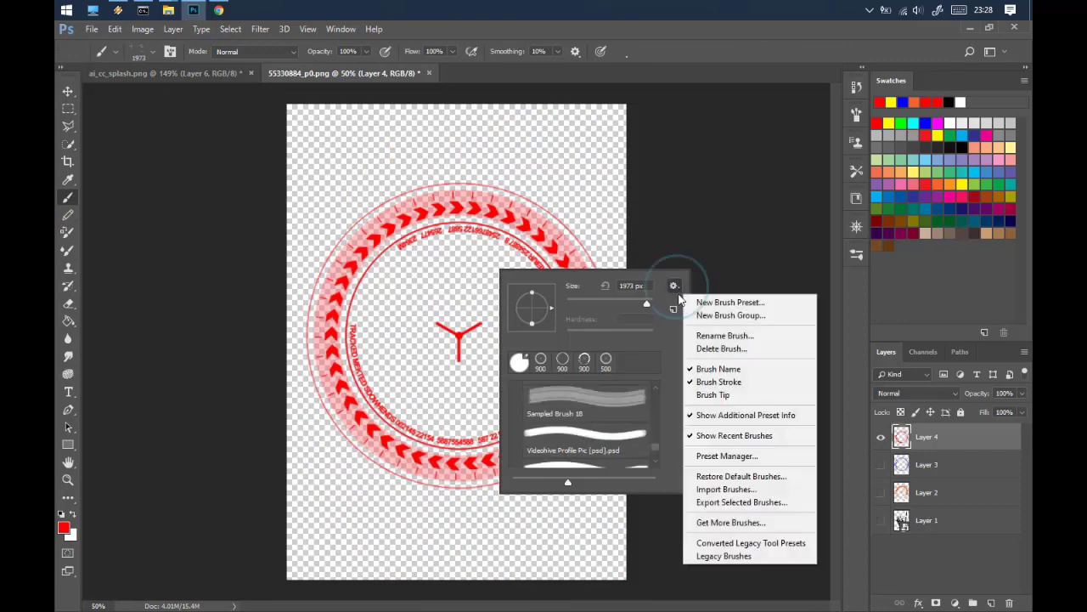
left_click(728, 456)
left_click(789, 210)
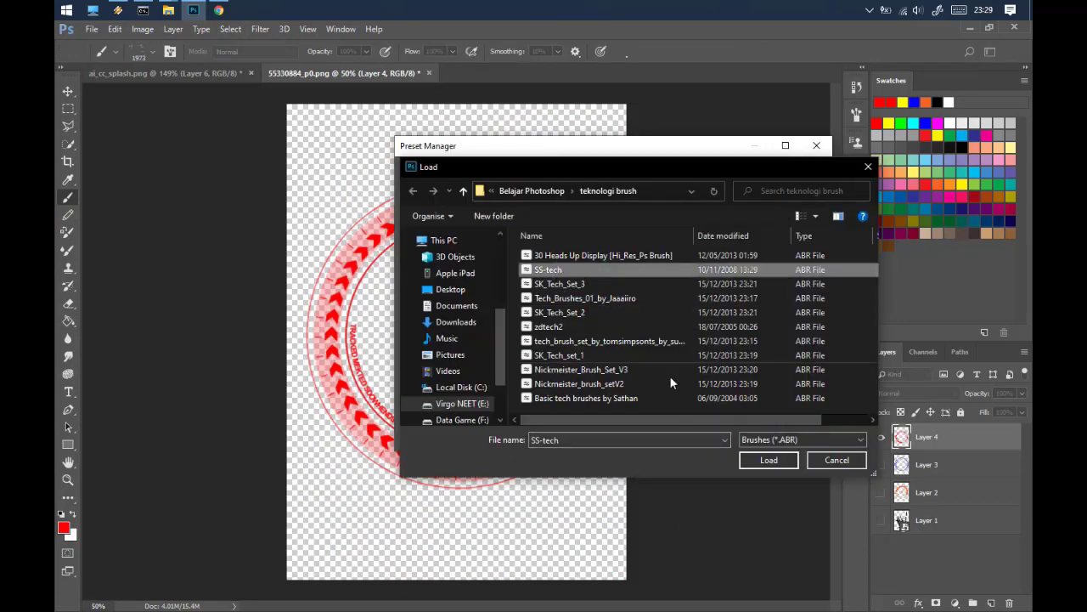
double_click(544, 285)
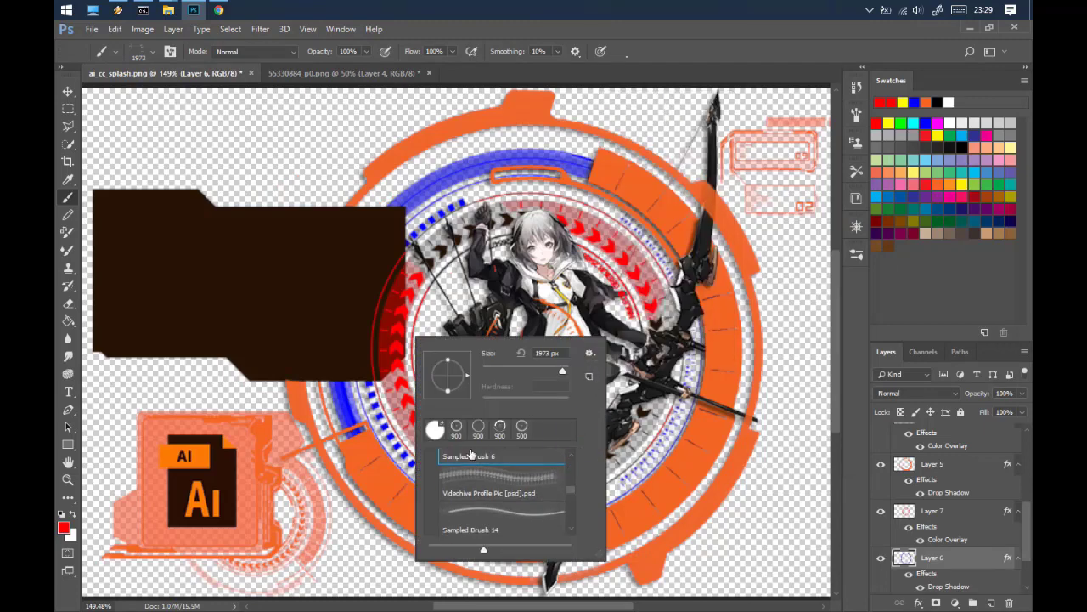
scroll(471, 456, "up", 5)
scroll(487, 508, "down", 2)
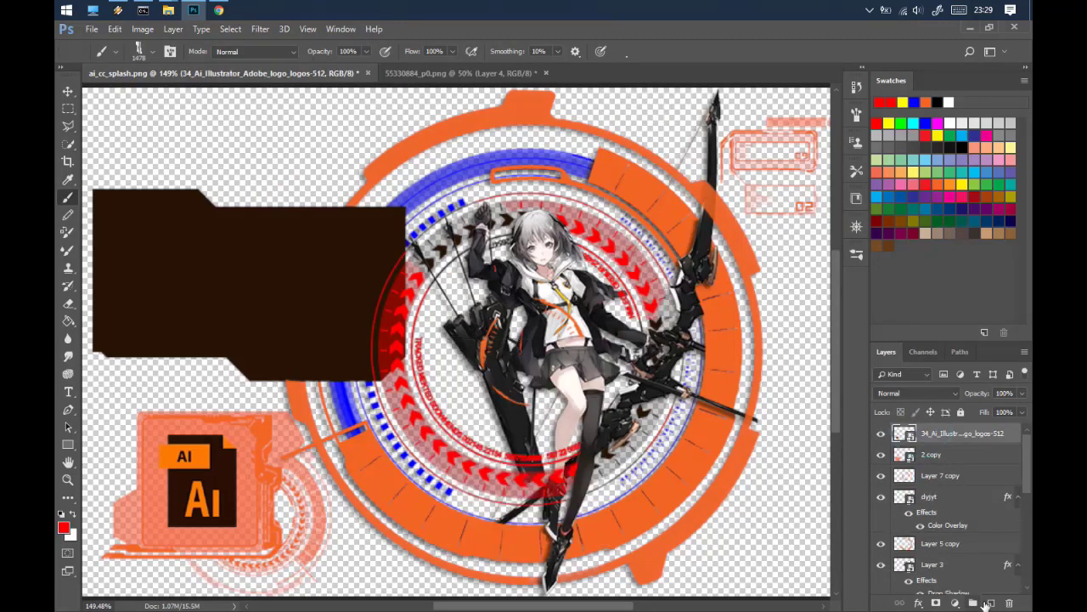
Select the Tech Corner 1 brush and undo a first test stamp
left_click(395, 476)
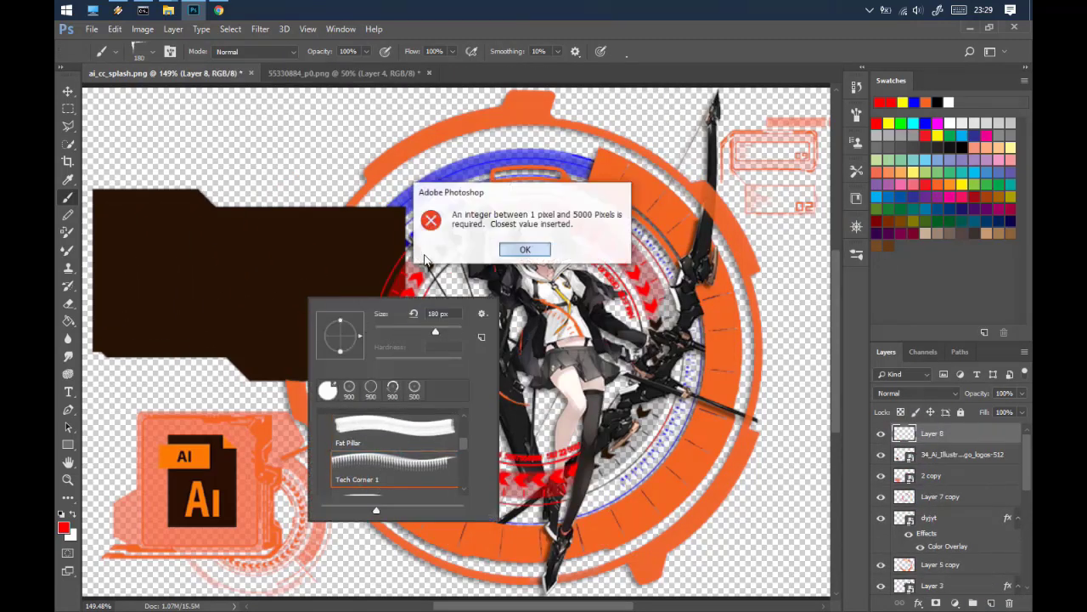
key("Return")
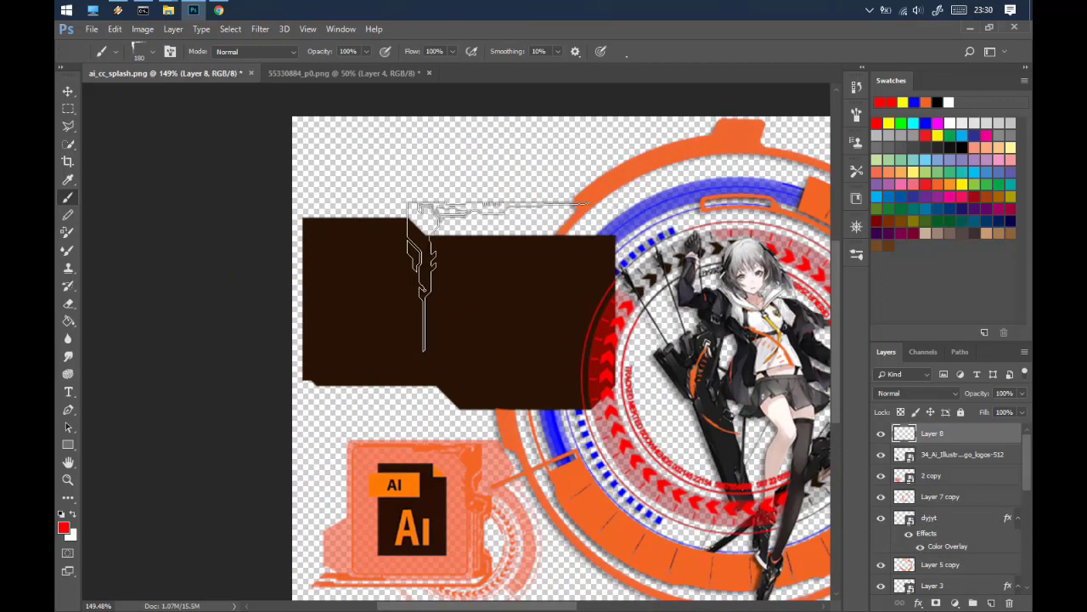
left_click(501, 298)
key("ctrl+z")
Stamp a brown tech corner on the box's top edge, flip it into place, and merge down
left_click(891, 243)
left_click(474, 260)
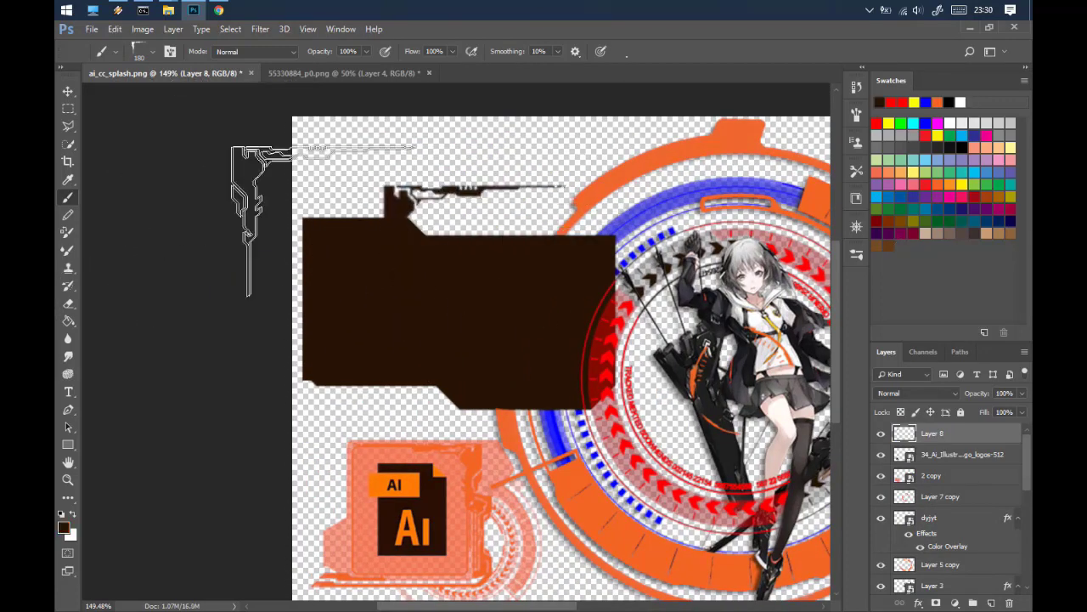
key("ctrl+t")
mouse_move(474, 204)
left_mouse_down()
mouse_move(486, 235)
mouse_move(470, 249)
mouse_move(467, 230)
mouse_move(542, 236)
left_mouse_up()
key("Return")
key("ctrl+e")
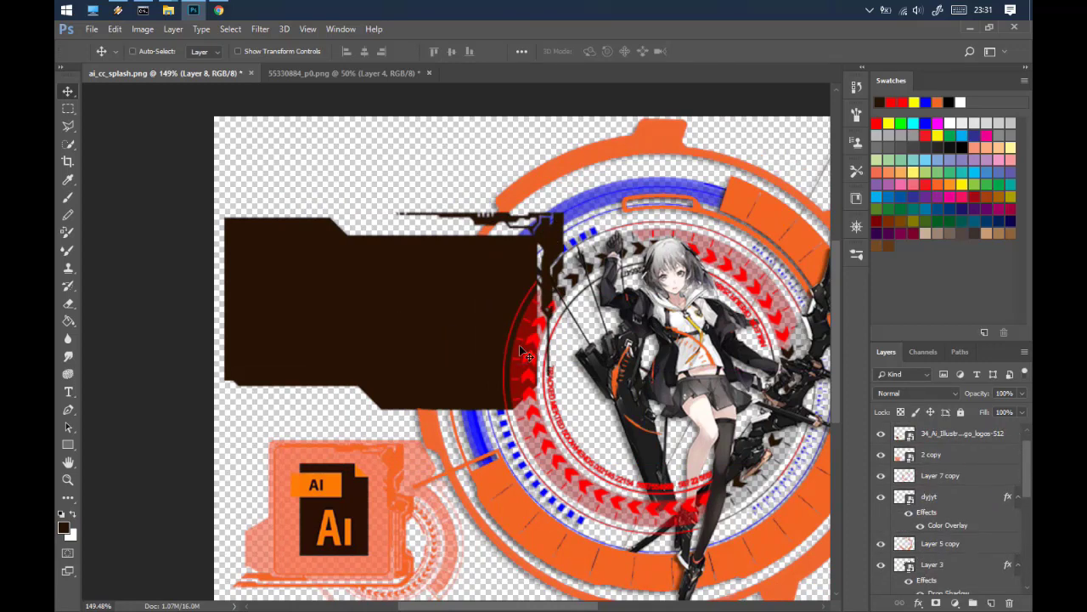
Clear Layer 7's drop-shadow layer style, then return to the Move tool
left_click(429, 381)
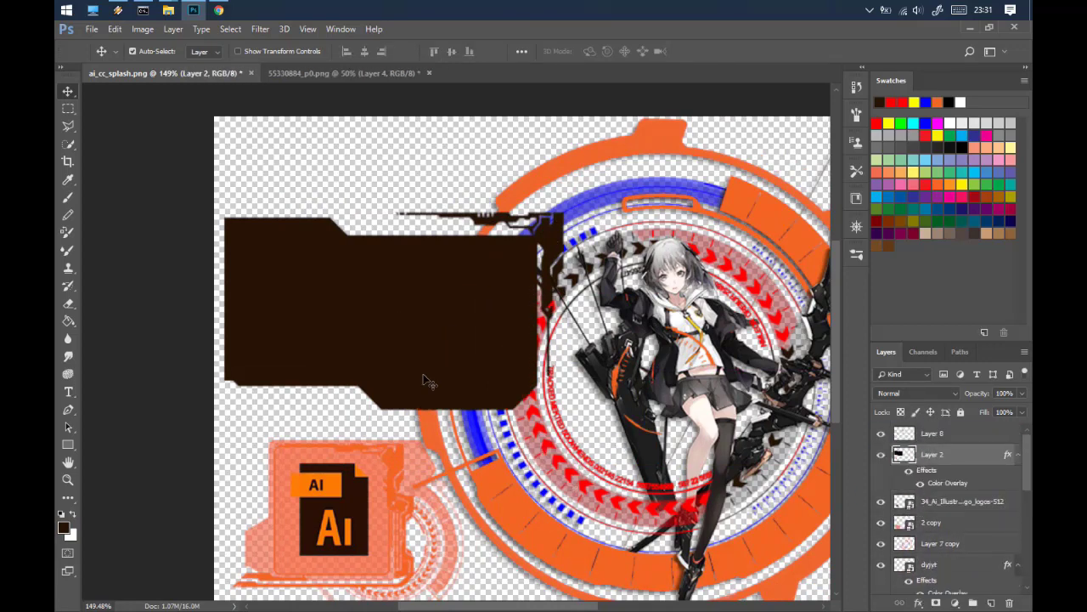
scroll(429, 382, "up", 2)
scroll(918, 482, "down", 2)
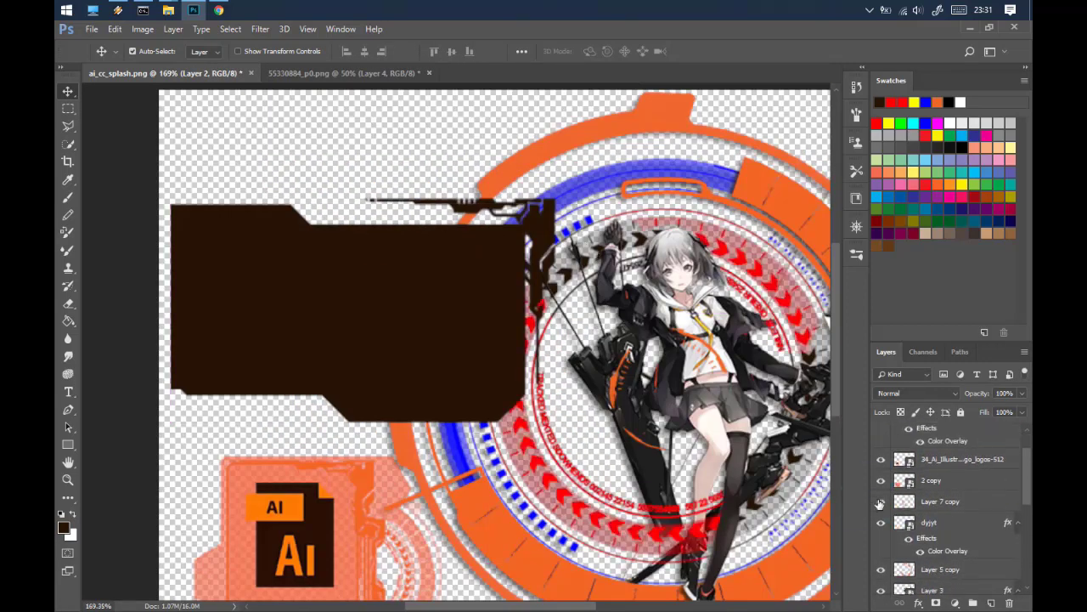
scroll(880, 503, "down", 4)
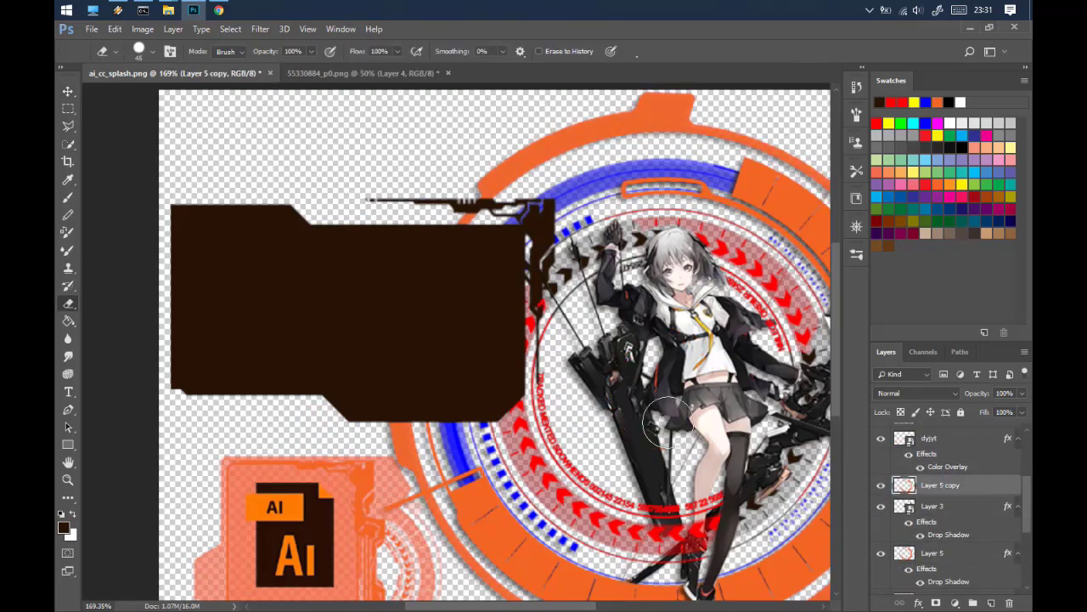
left_click(567, 287, "ctrl")
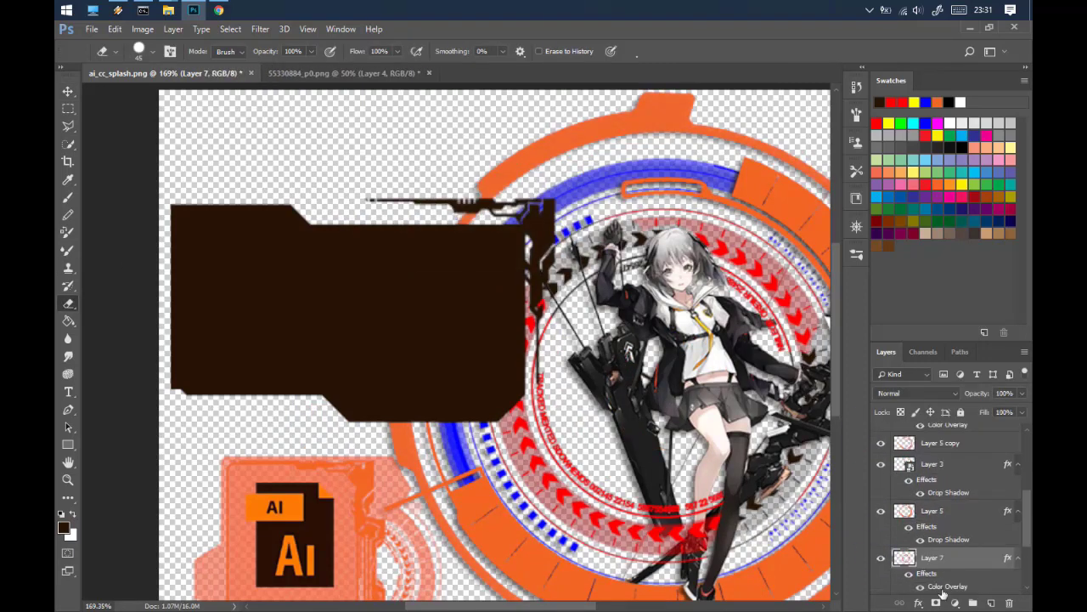
scroll(943, 595, "down", 1)
double_click(944, 566)
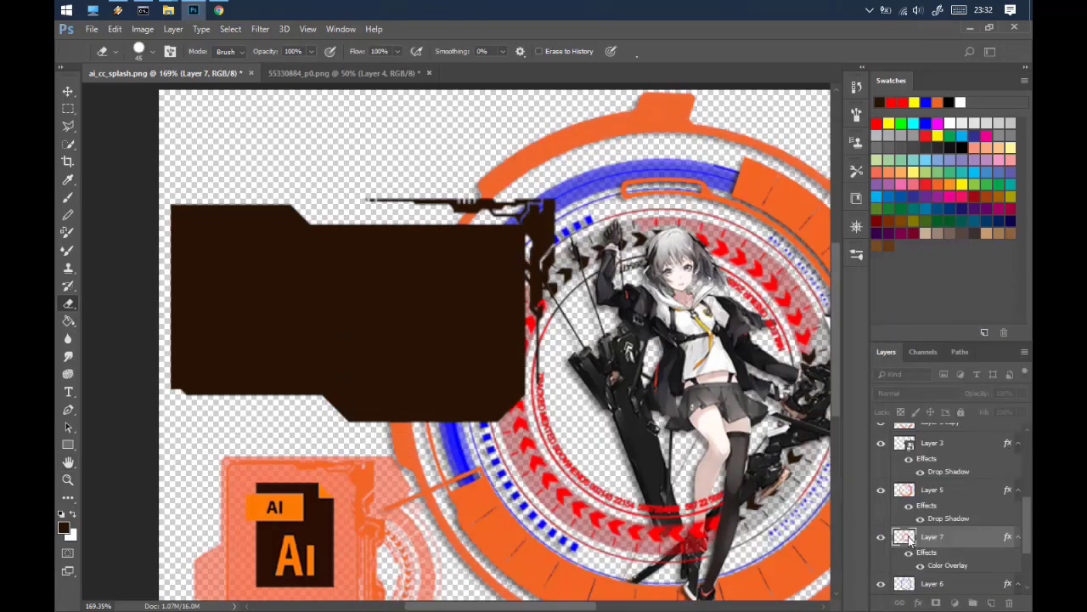
right_click(932, 536)
left_click(943, 296)
key("v")
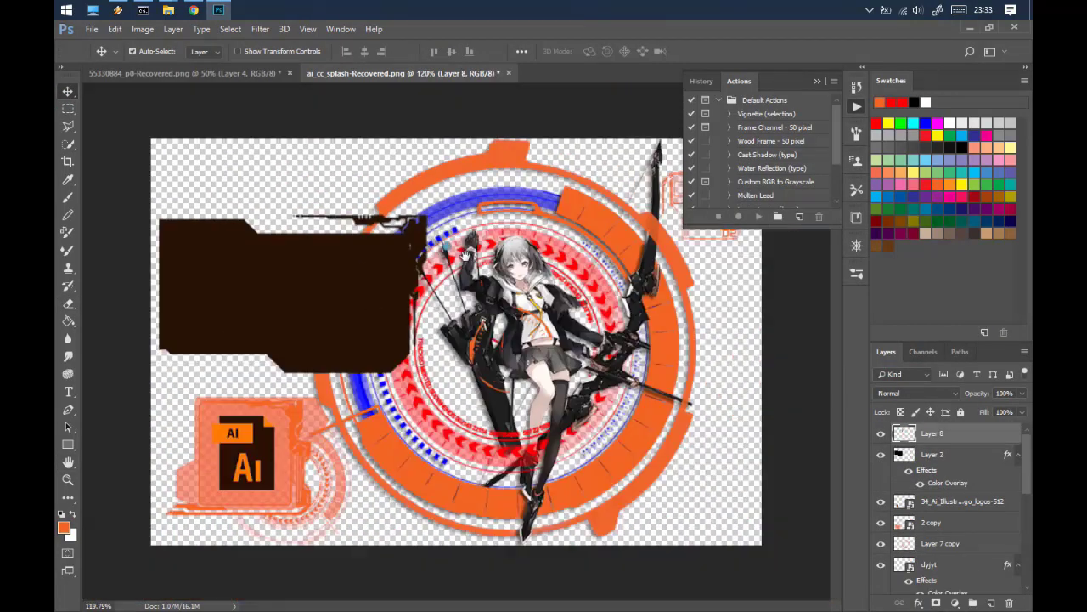
Duplicate Layer 8 and stretch the banner copy out to the canvas's left edge
scroll(464, 238, "up", 3)
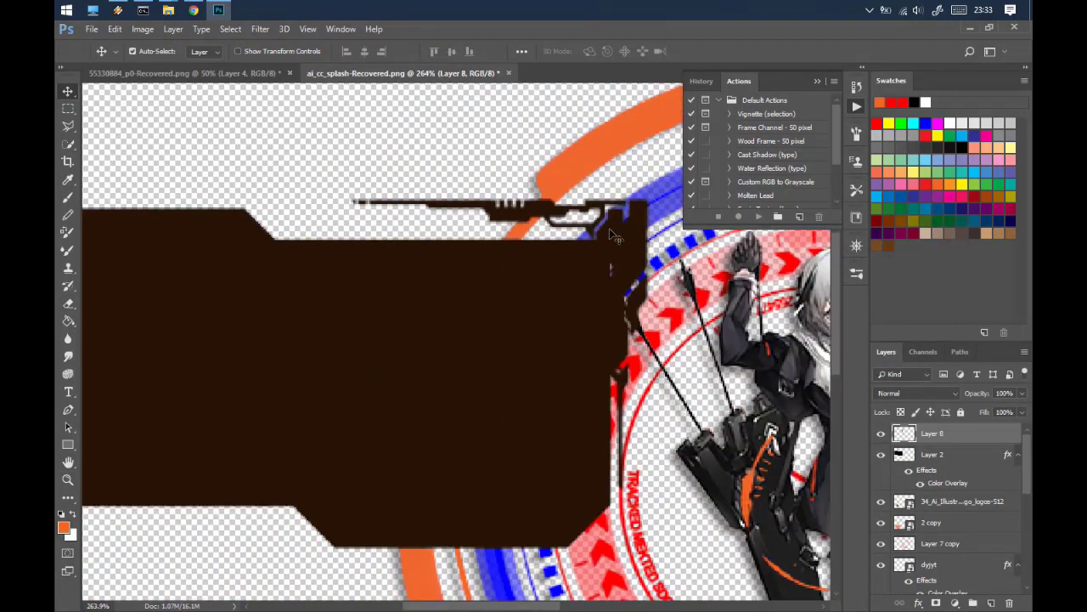
key("ctrl+j")
key("ctrl+t")
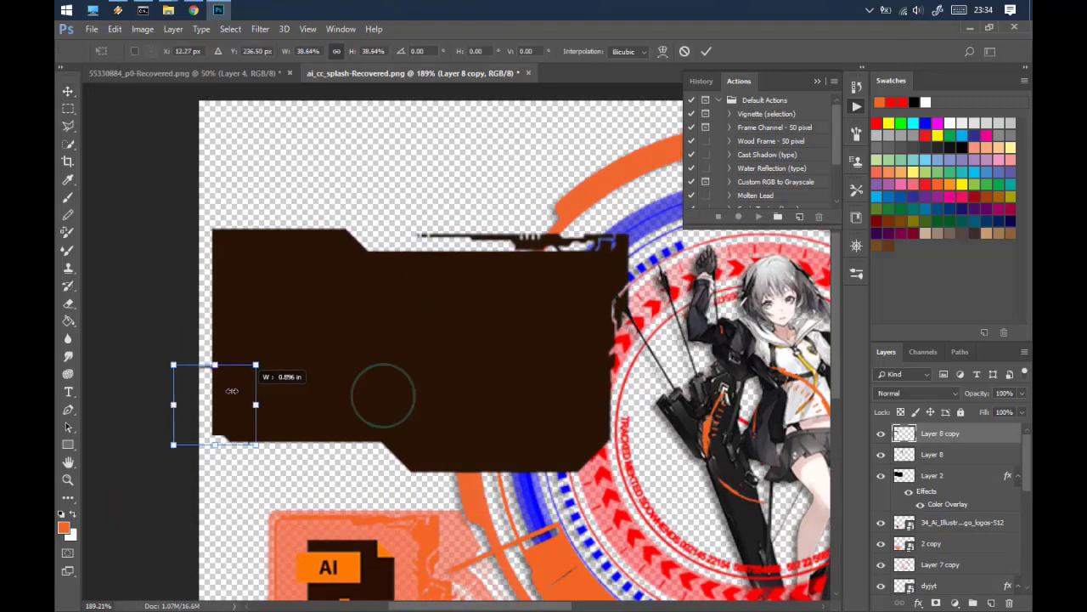
left_click_drag(213, 350, 387, 349)
scroll(384, 349, "down", 5)
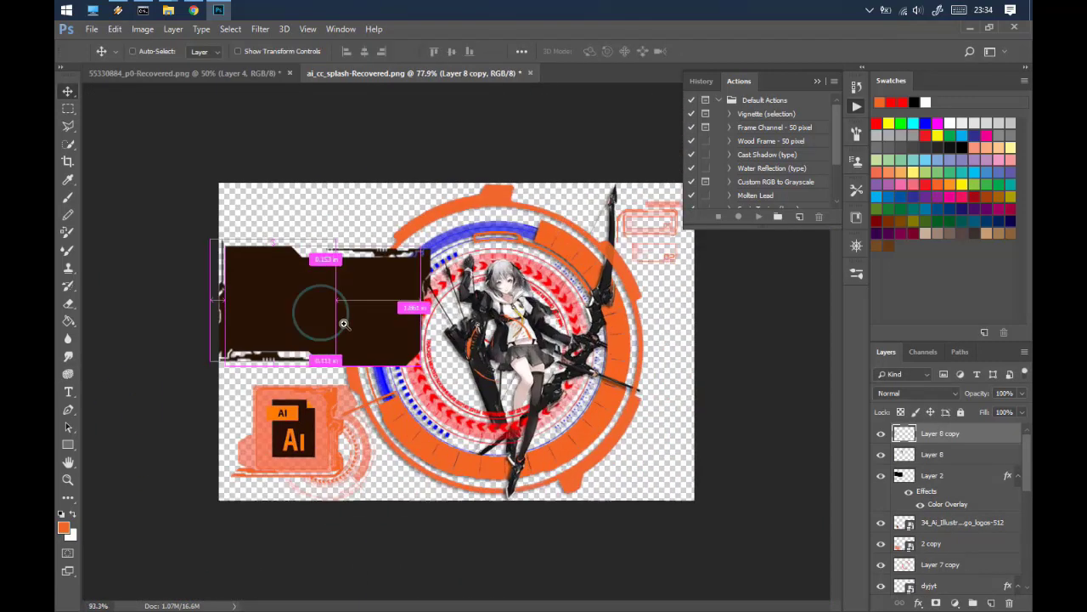
scroll(646, 332, "up", 2)
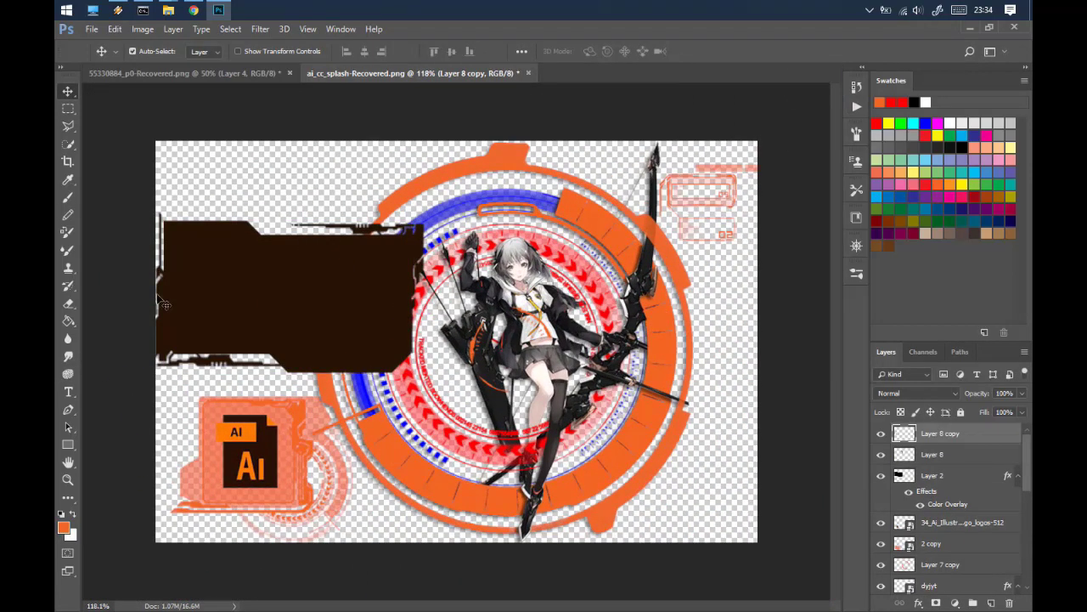
key("t")
Drag the Illustrator wordmark logo from Chrome, scaled to 26.68%, above the brown box's top-left
left_click(194, 9)
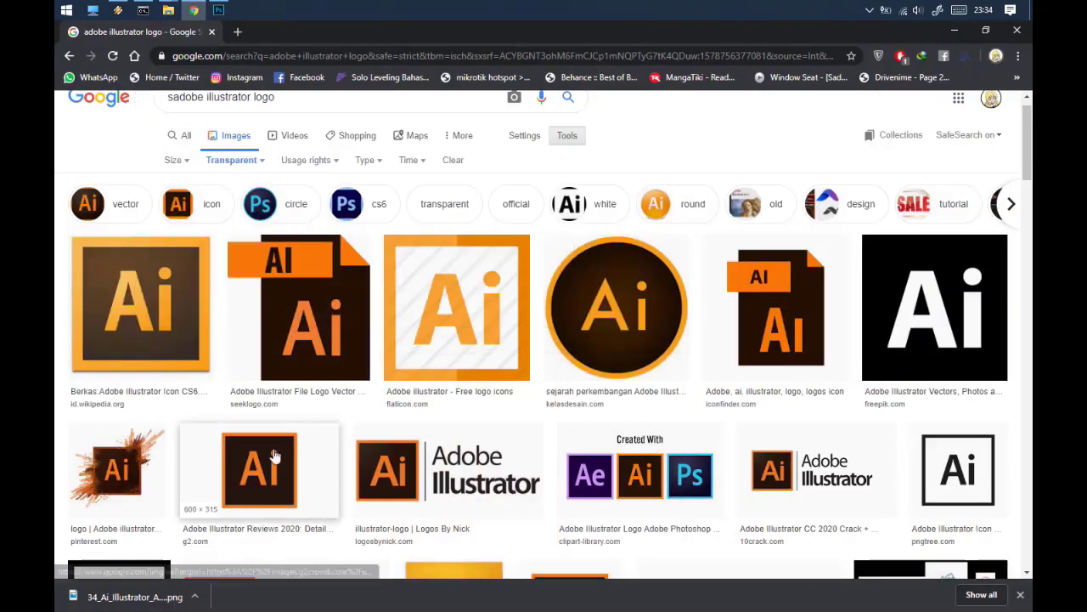
left_click_drag(274, 457, 246, 442)
left_click(194, 10)
scroll(399, 266, "down", 3)
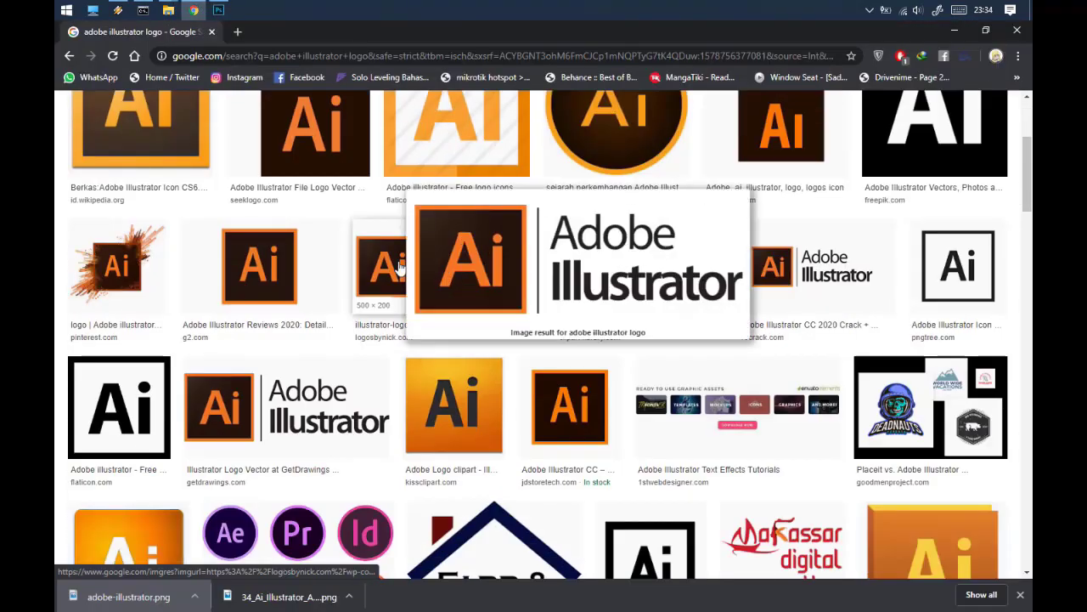
scroll(399, 266, "up", 2)
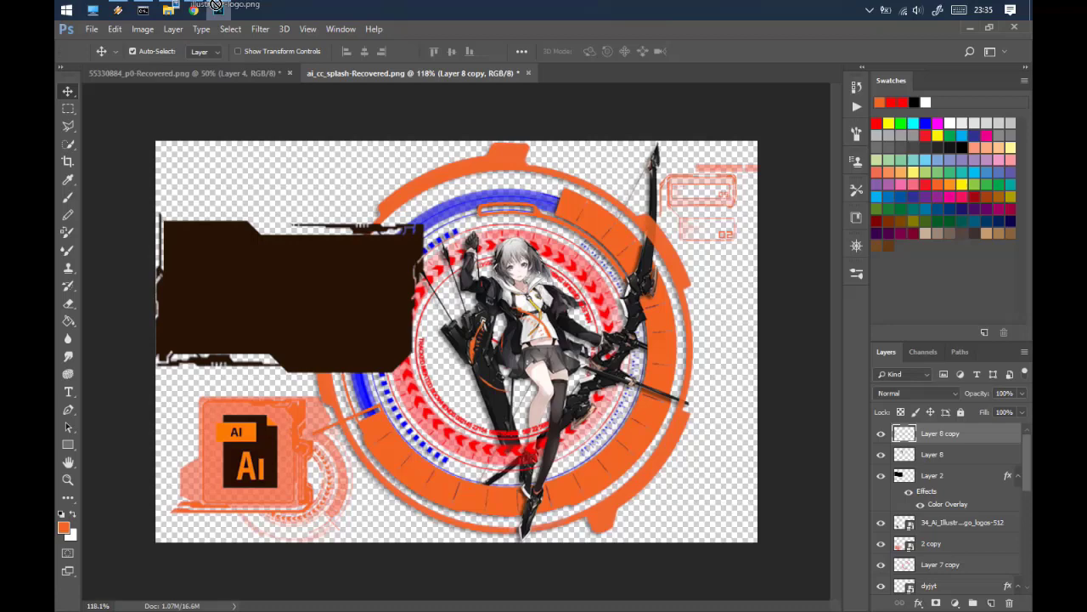
left_click_drag(387, 459, 382, 212)
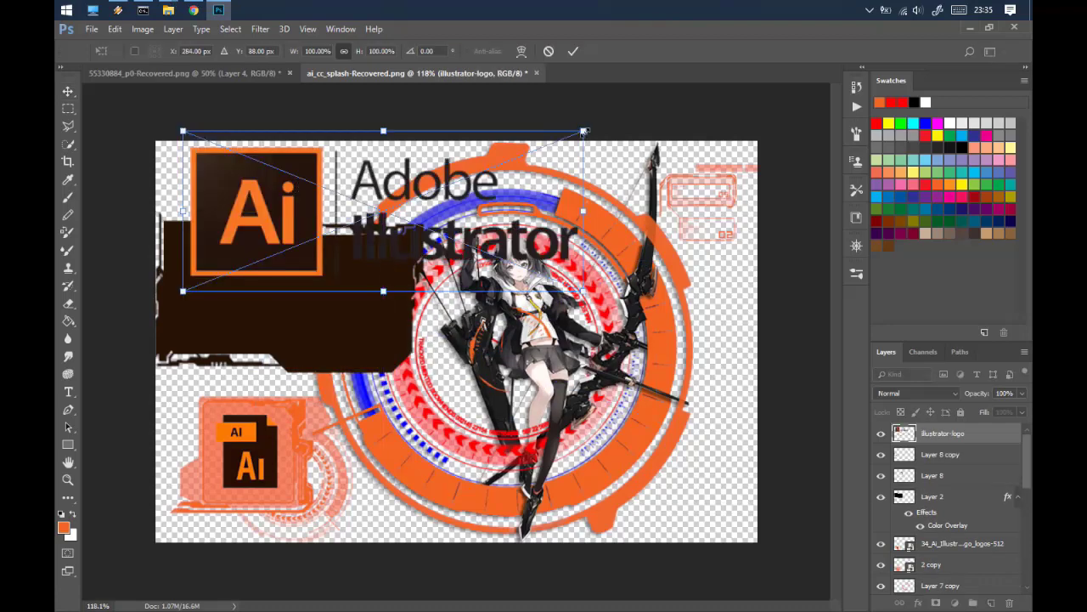
mouse_move(584, 132)
left_mouse_down()
mouse_move(292, 243)
mouse_move(284, 197)
left_mouse_up()
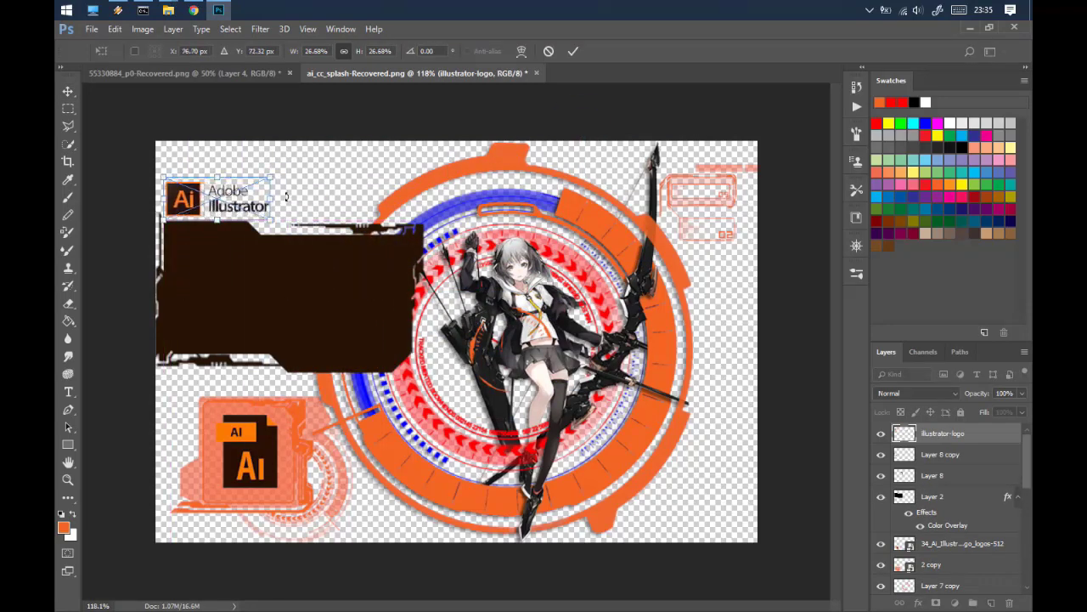
key("Return")
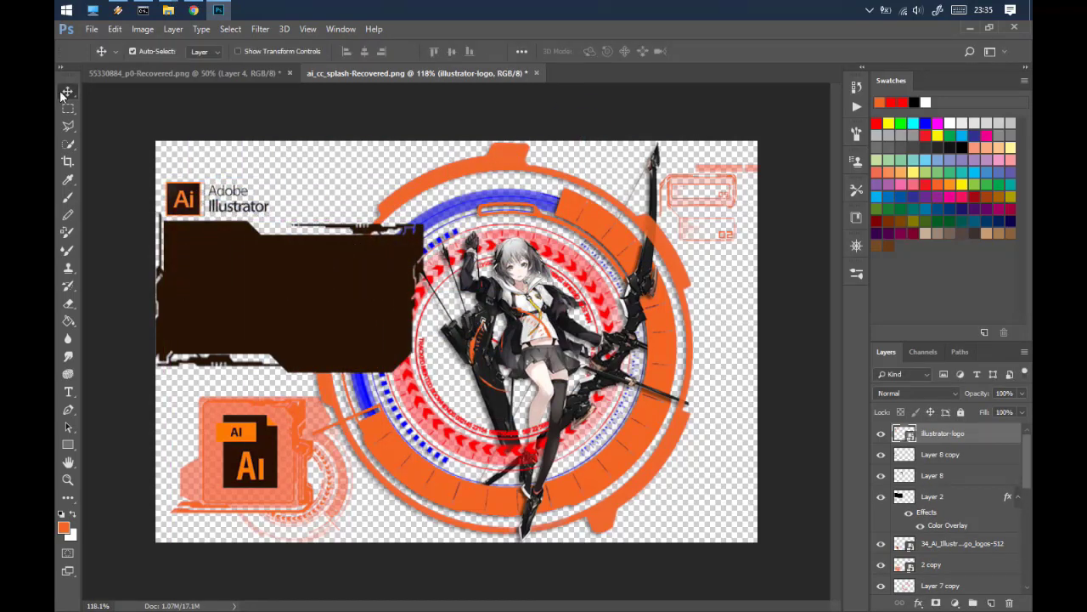
left_click(91, 28)
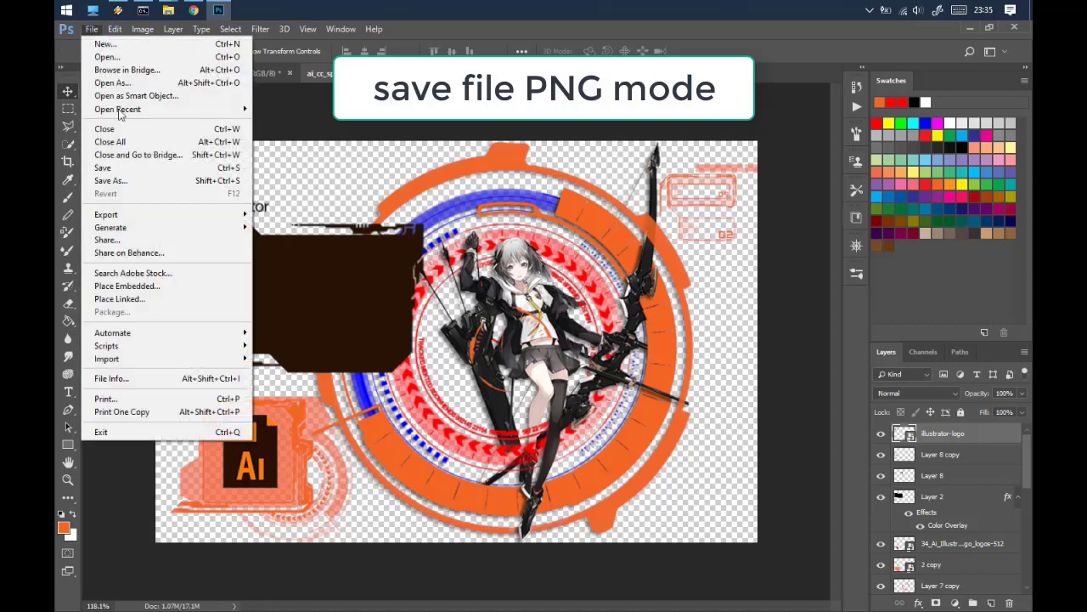
Start a Save As to the Desktop in Photoshop format, then cancel it
left_click(159, 175)
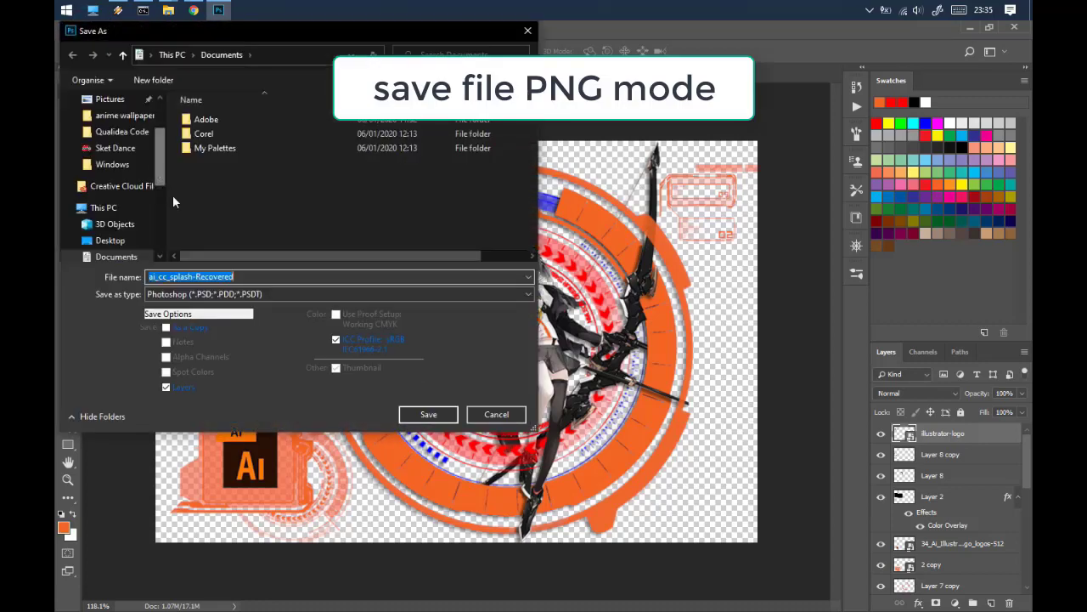
left_click_drag(155, 167, 154, 191)
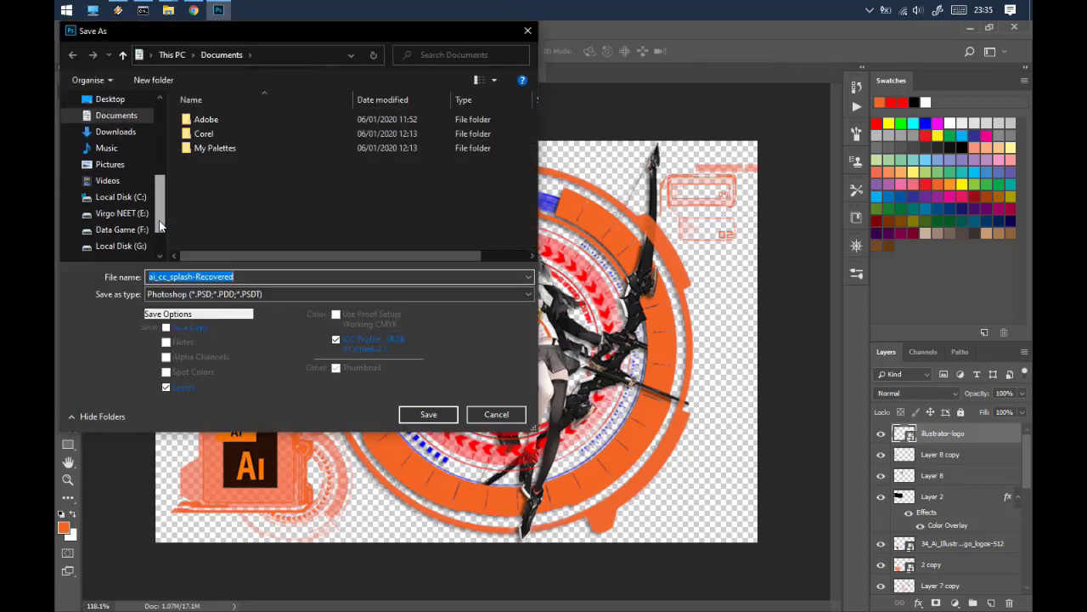
left_click(426, 413)
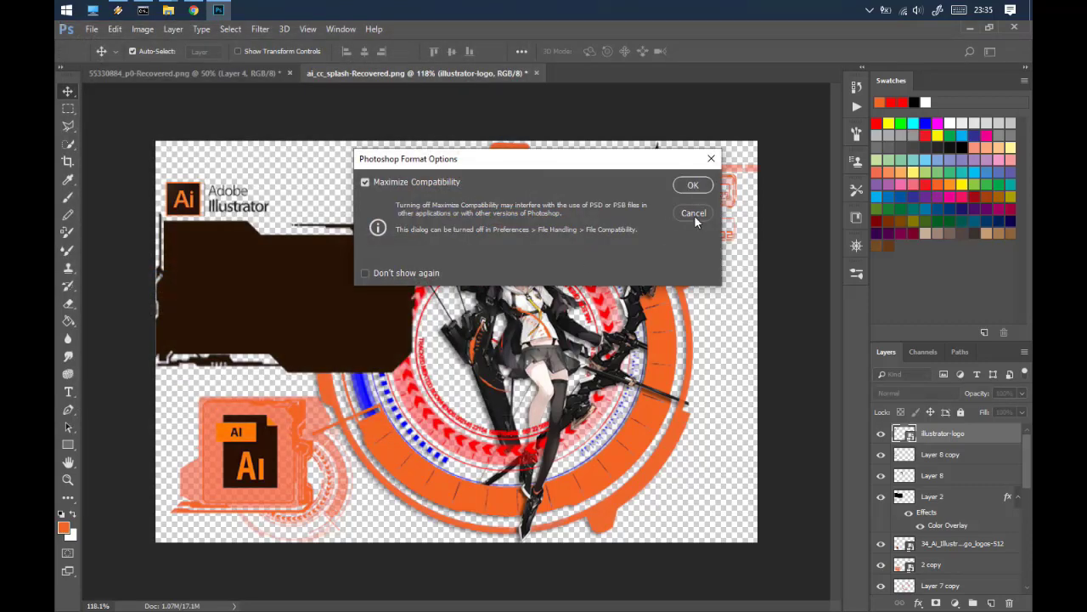
left_click(694, 213)
Save the design to the Desktop as PNG ai_cc_splash-Recovered, accepting the PNG options
left_click(91, 28)
left_click(105, 181)
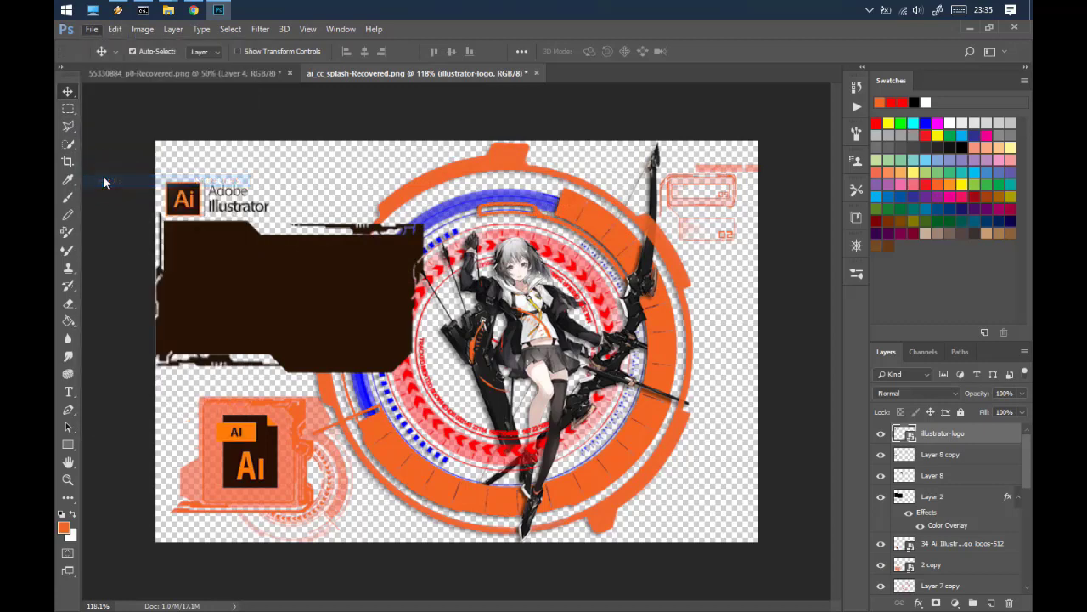
left_click(110, 240)
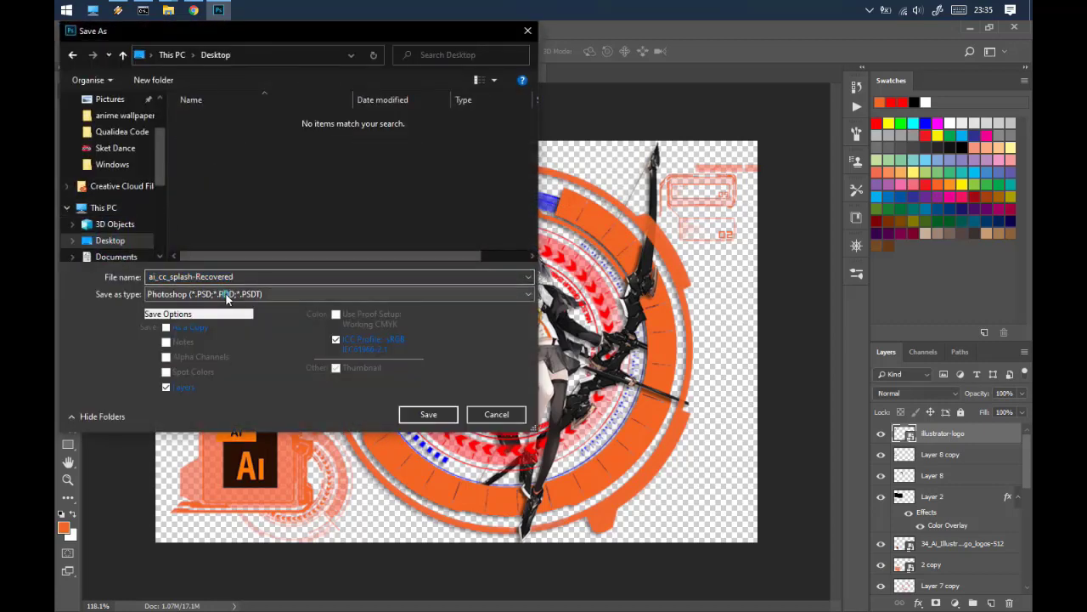
left_click(227, 297)
left_click(181, 474)
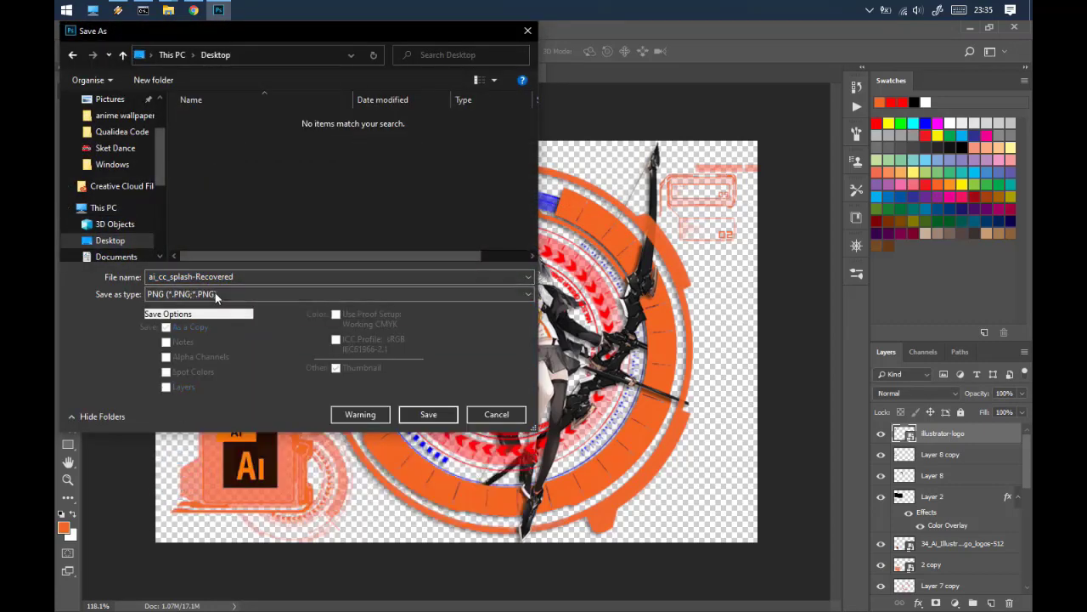
left_click(431, 415)
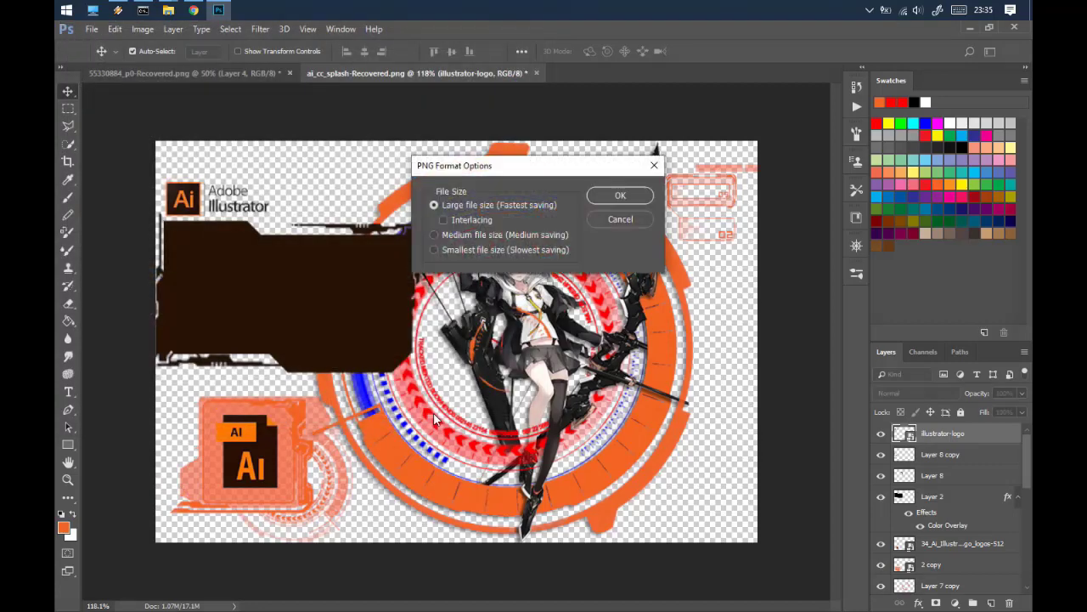
left_click(610, 198)
Reveal and refresh the desktop, then preview ai_cc_splash-Recovered.png in Photos and close it
left_click(971, 29)
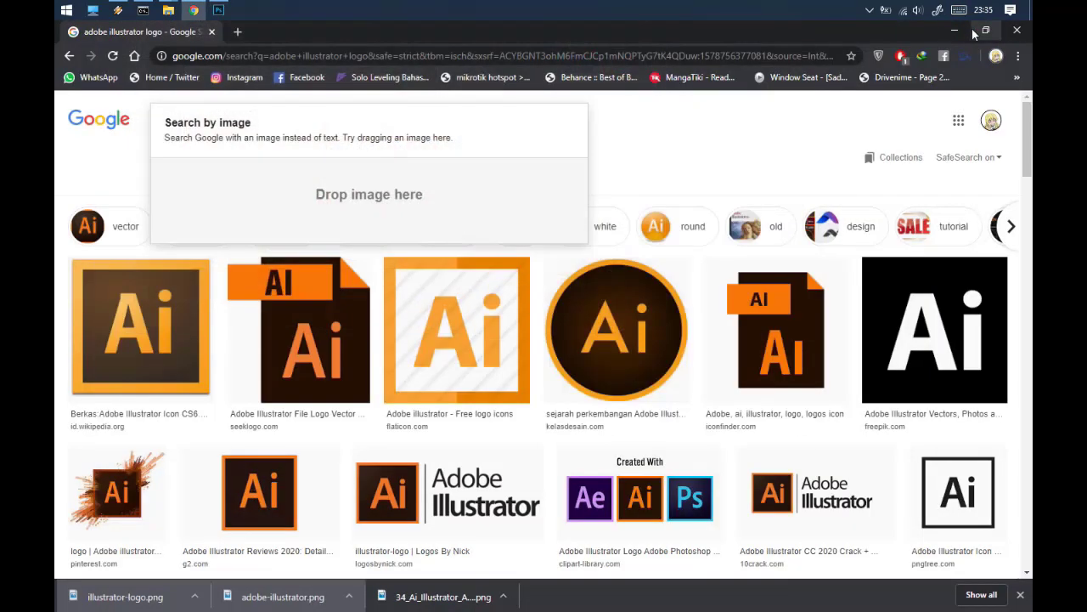
left_click(959, 30)
right_click(341, 130)
left_click(369, 167)
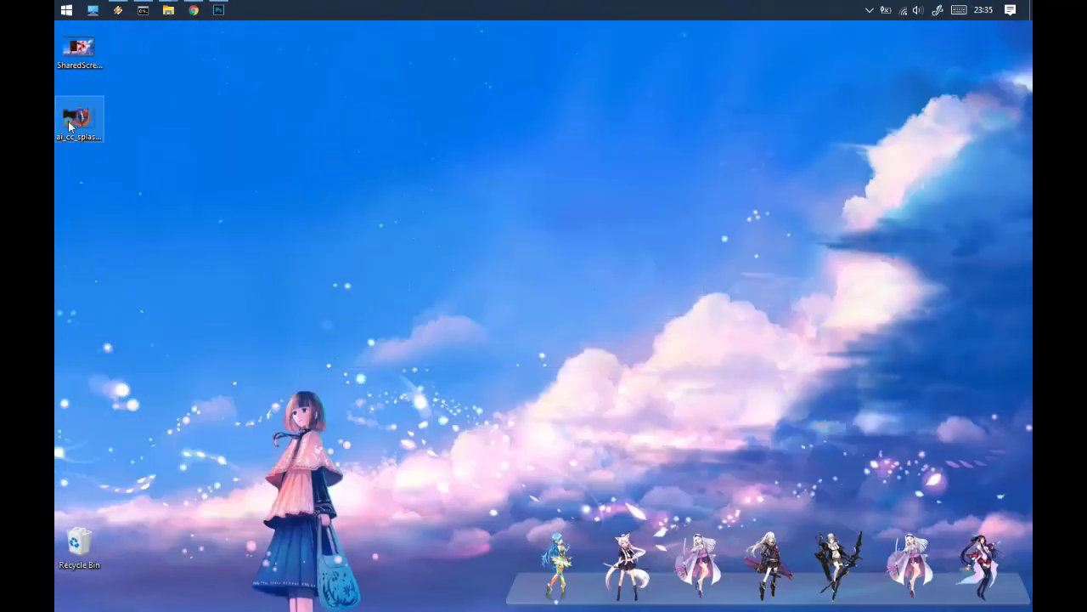
double_click(68, 121)
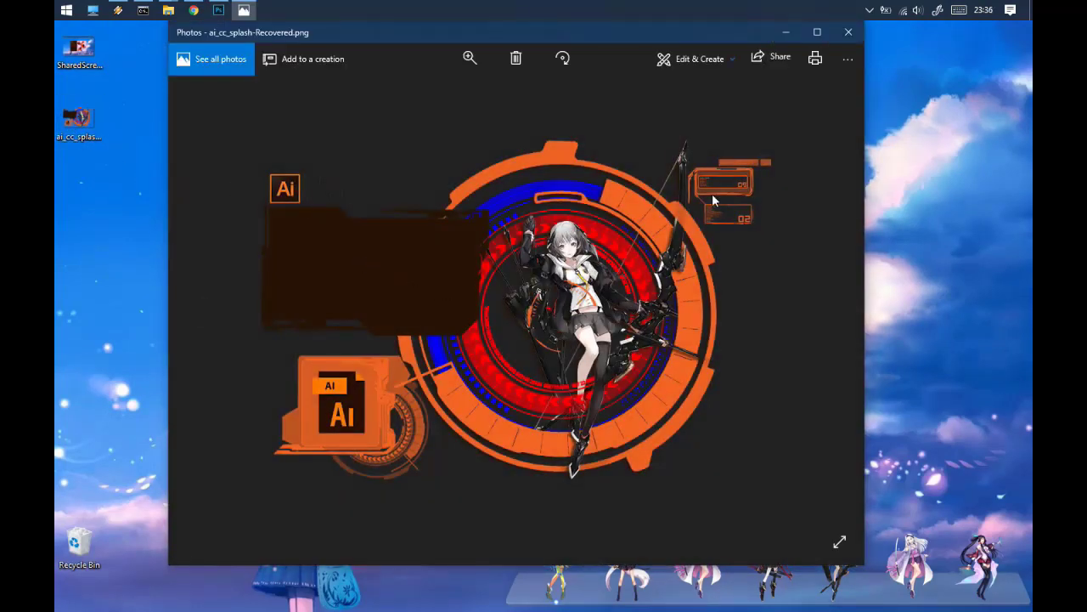
left_click(848, 32)
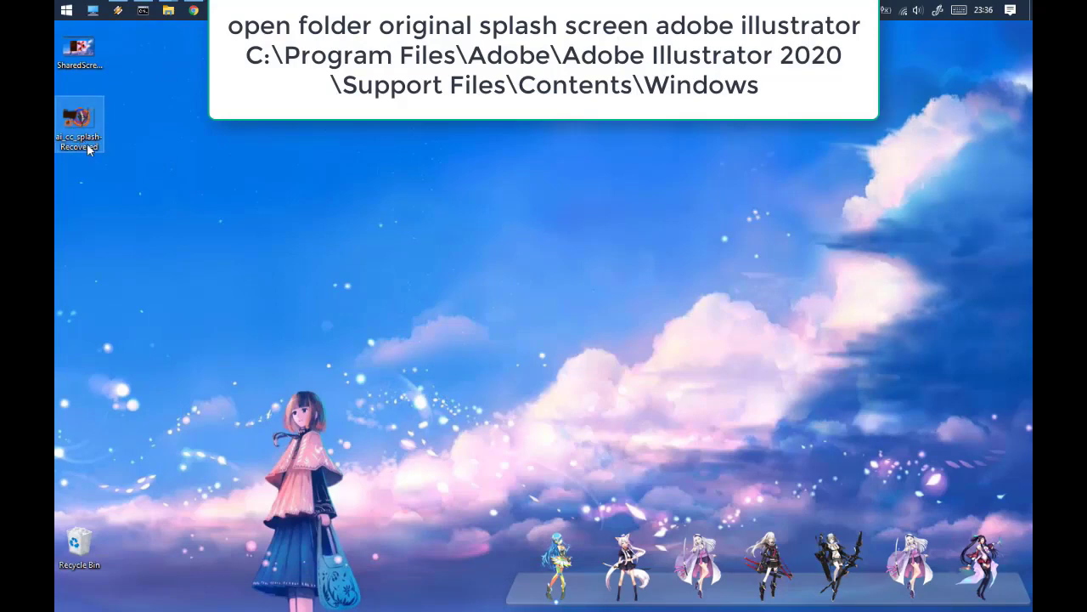
mouse_move(168, 10)
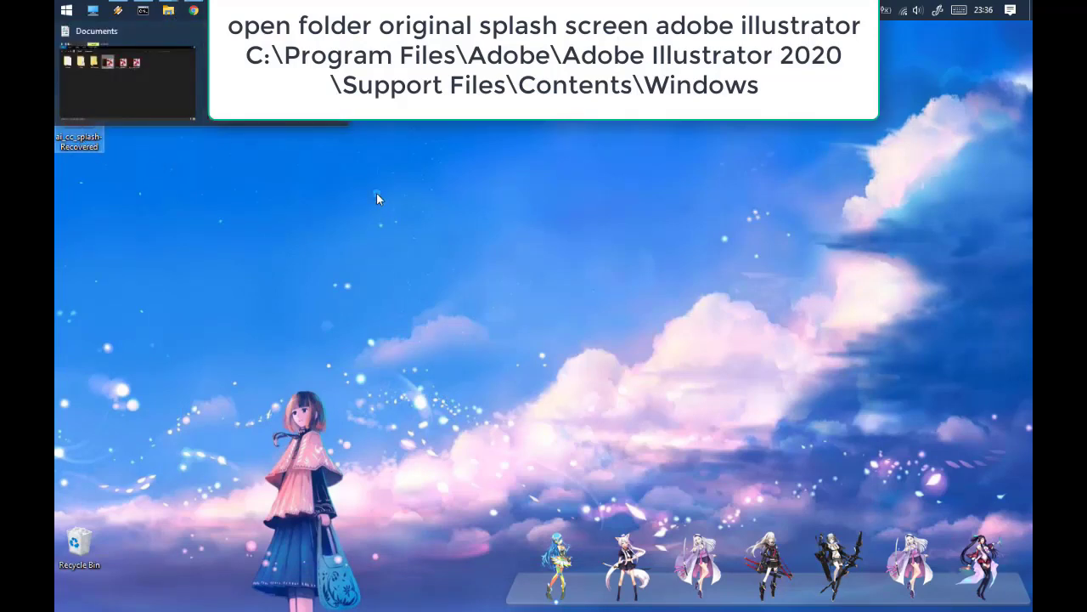
Browse File Explorer to C:\Program Files\Adobe\Adobe Illustrator 2020\Support Files\Contents\Windows
left_click(127, 76)
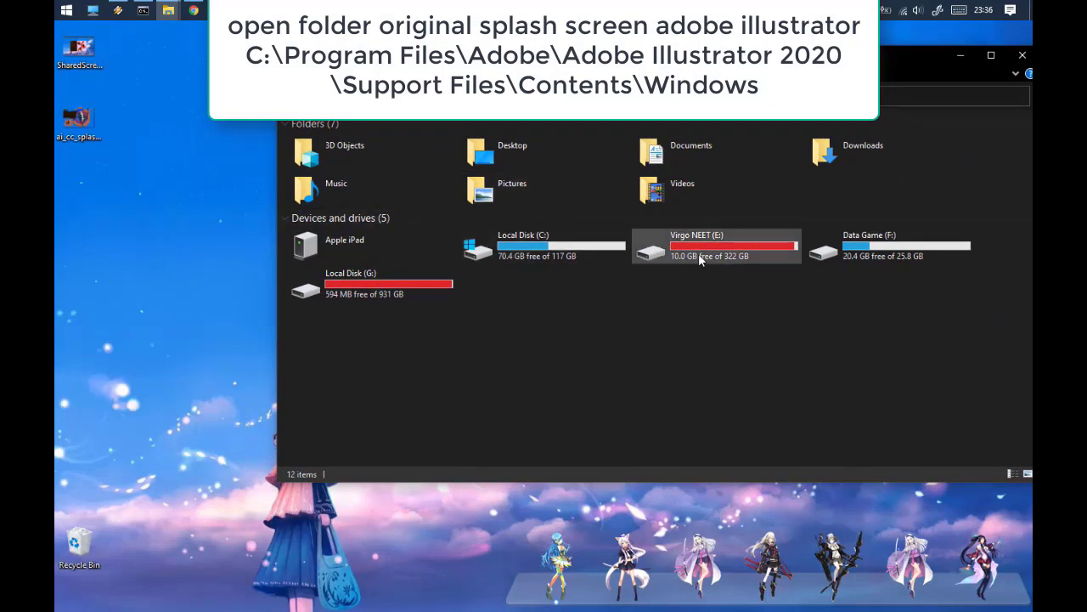
double_click(562, 244)
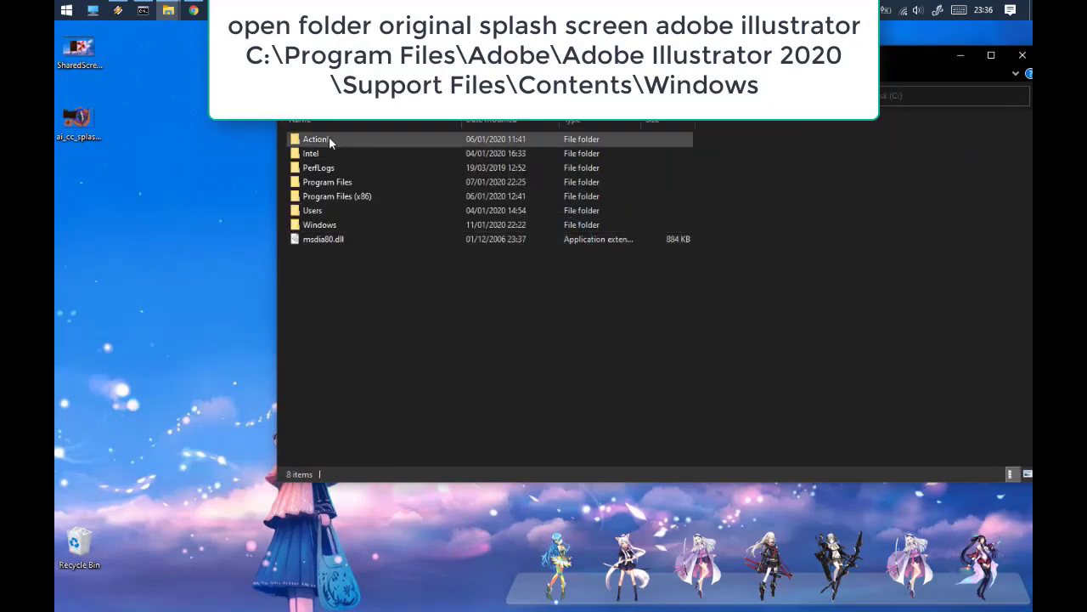
double_click(345, 186)
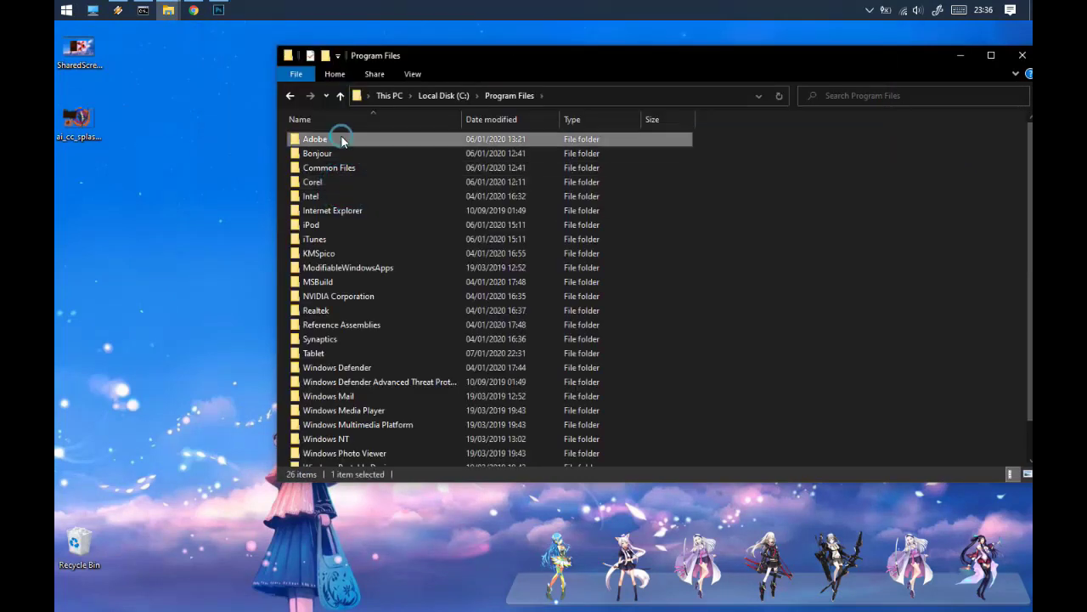
double_click(341, 139)
double_click(344, 168)
double_click(327, 197)
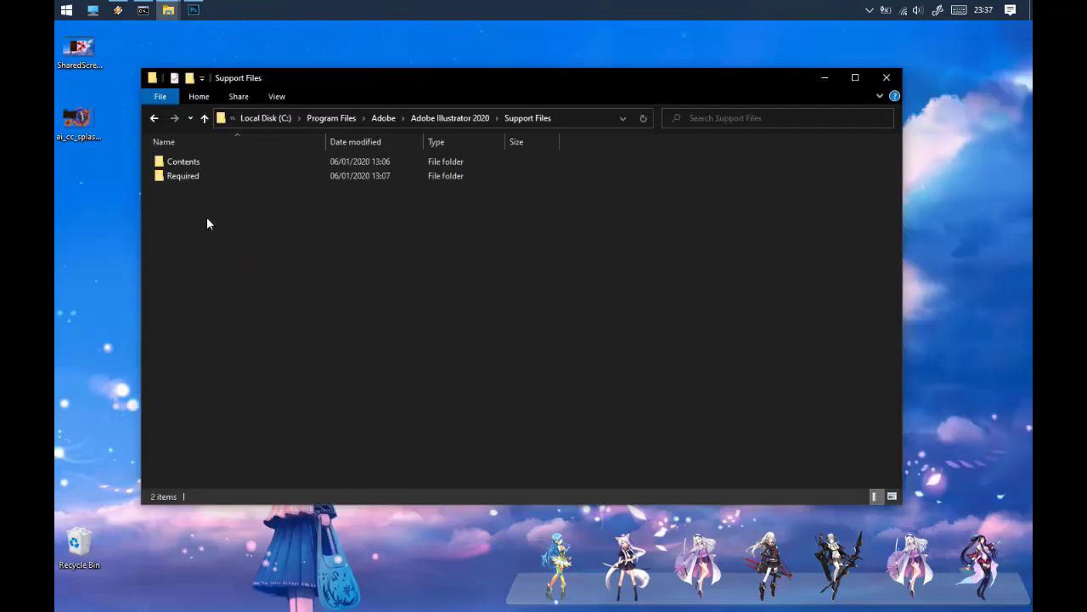
double_click(182, 162)
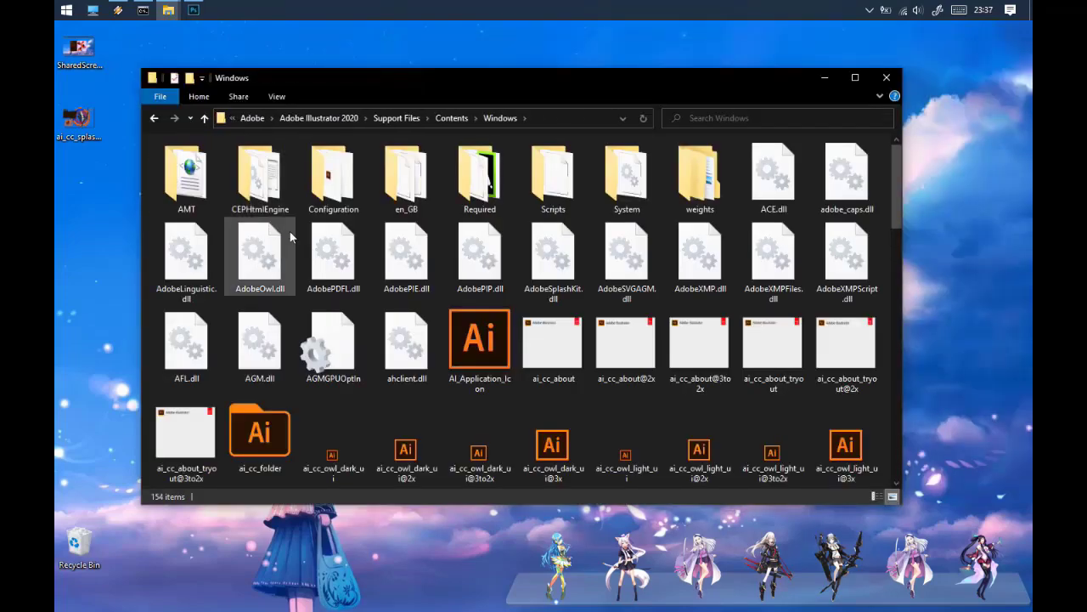
scroll(412, 273, "down", 4)
scroll(408, 272, "up", 1)
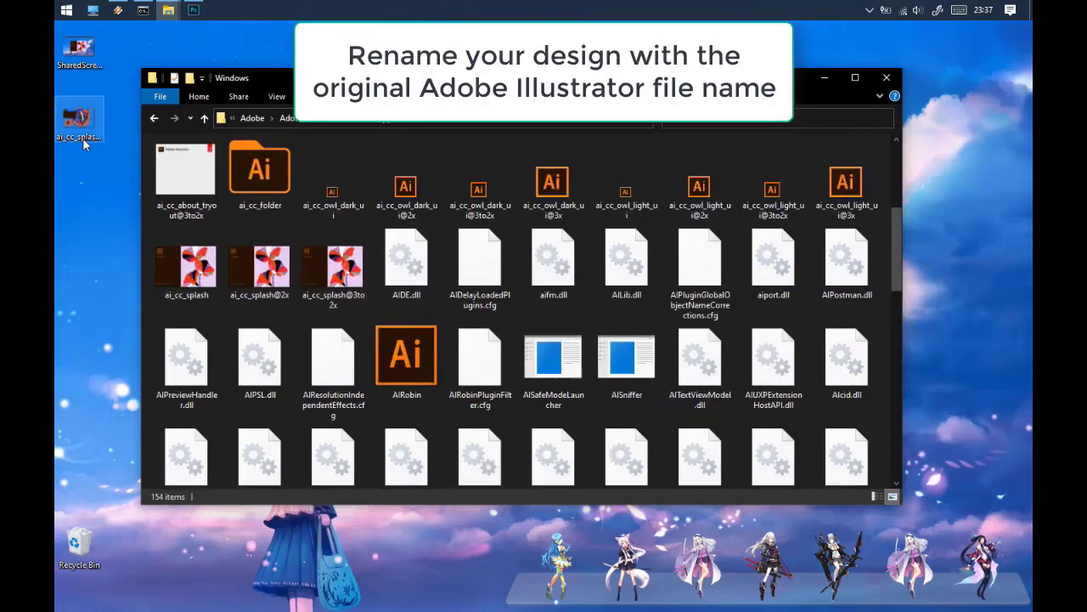
Rename the desktop PNG from ai_cc_splash-Recovered to ai_cc_splash
left_click(96, 149)
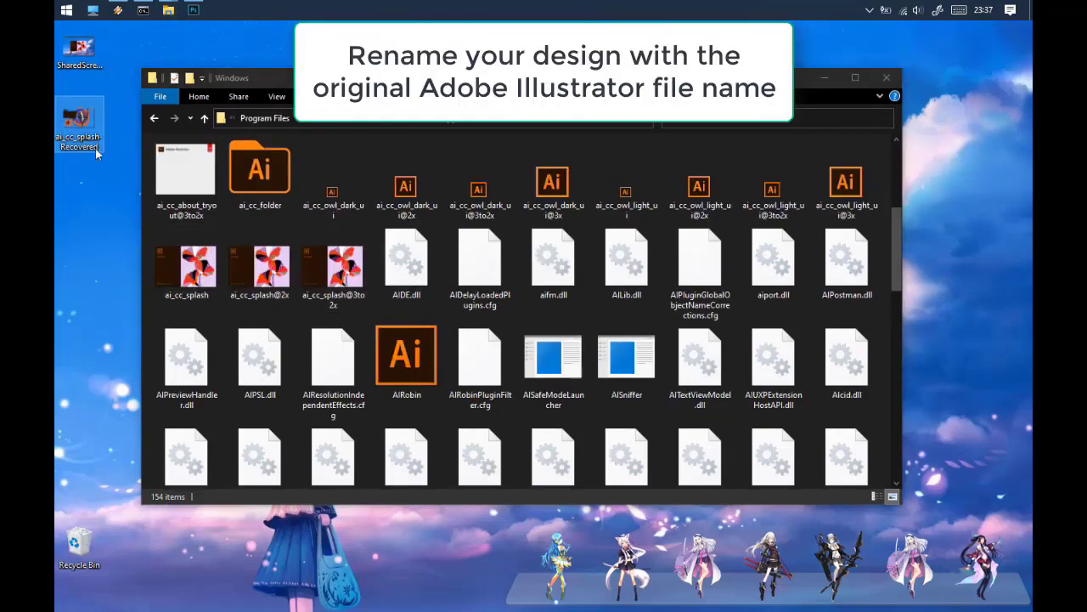
left_click(96, 149)
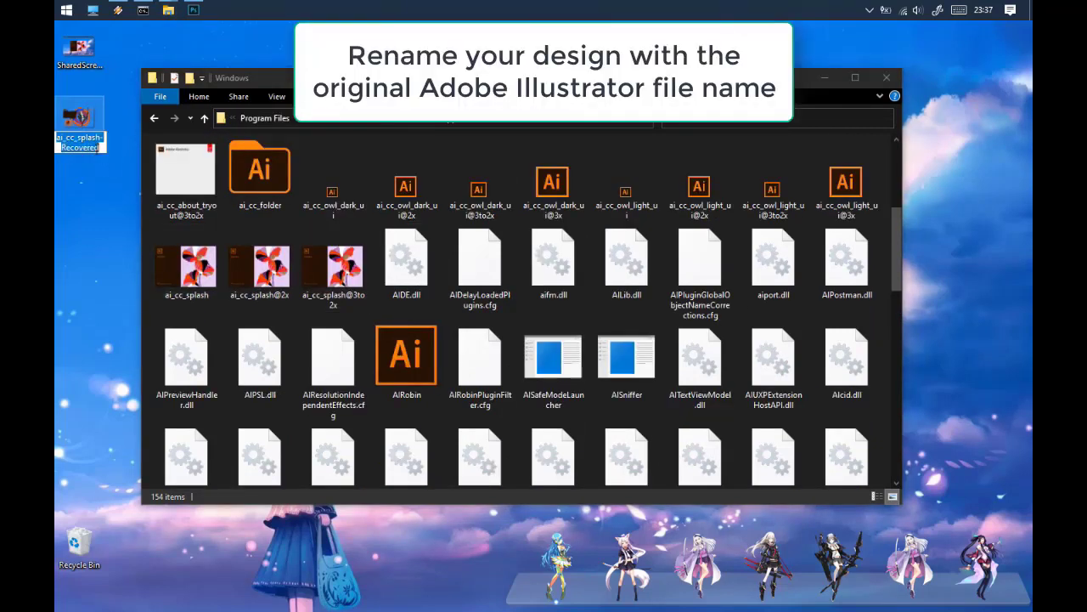
double_click(92, 147)
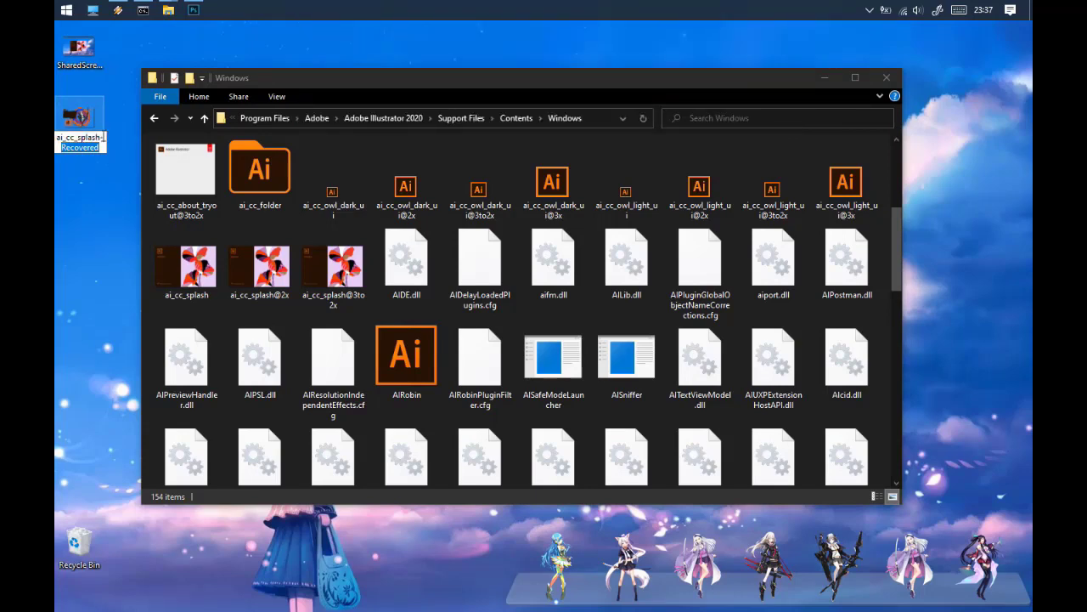
left_click(108, 175)
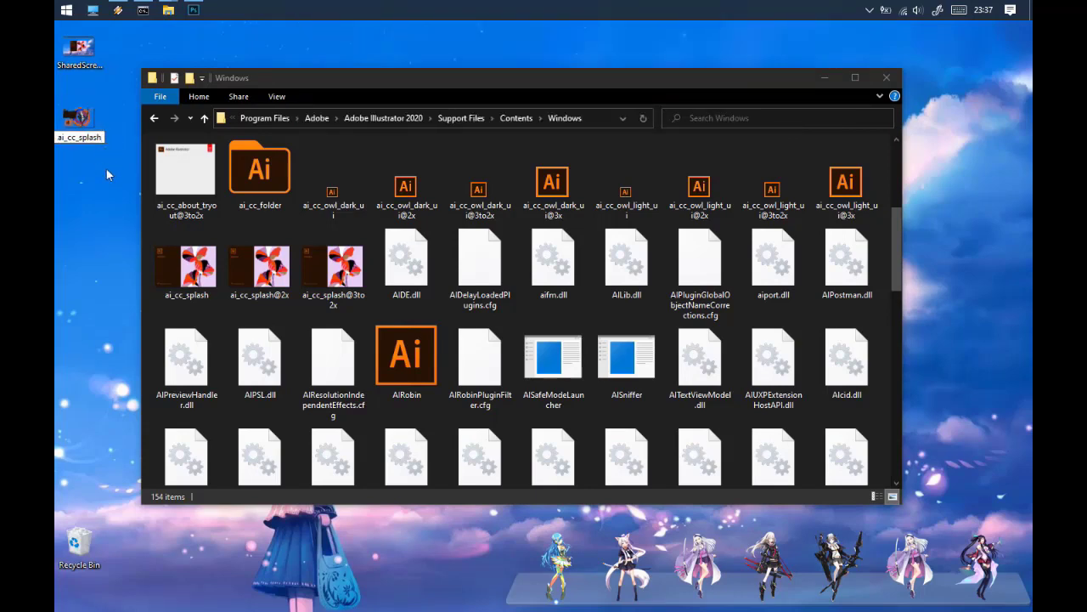
Copy ai_cc_splash.png into Illustrator's Windows folder, replacing the original file
right_click(81, 125)
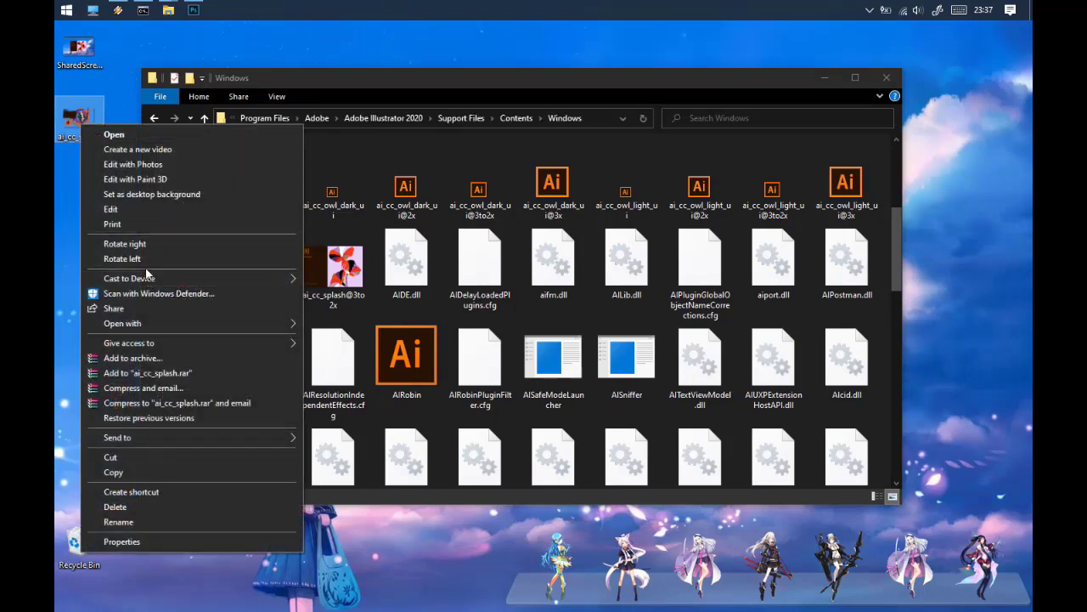
left_click(127, 471)
right_click(294, 314)
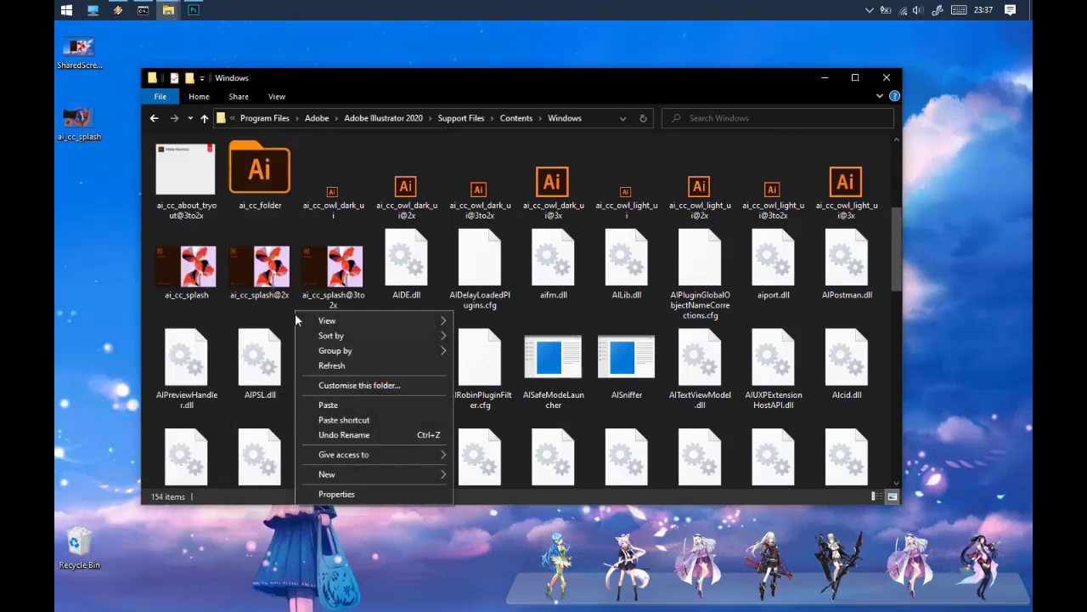
left_click(335, 405)
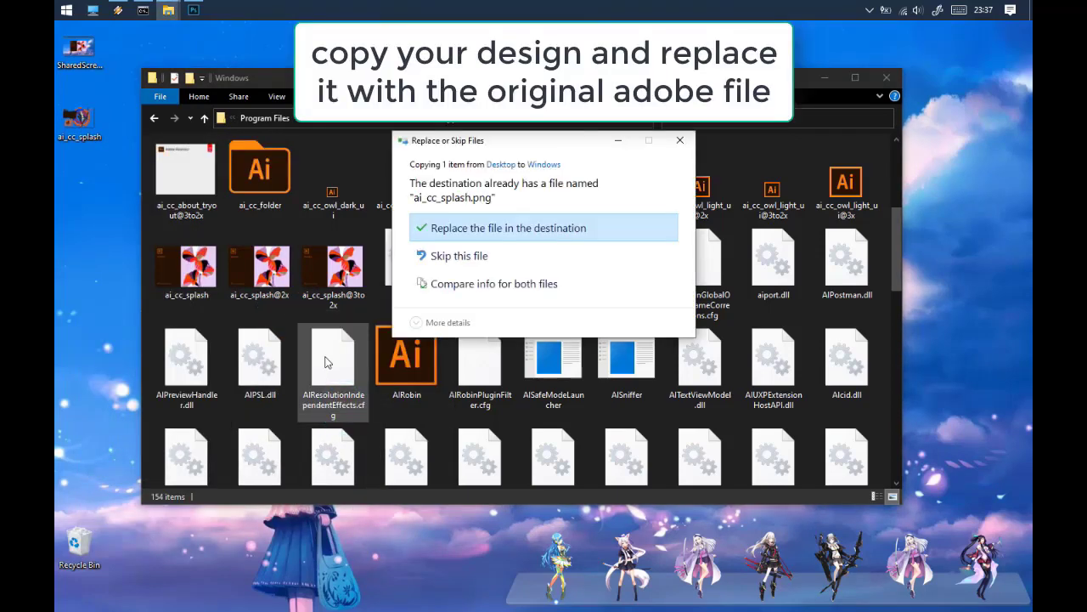
left_click(517, 226)
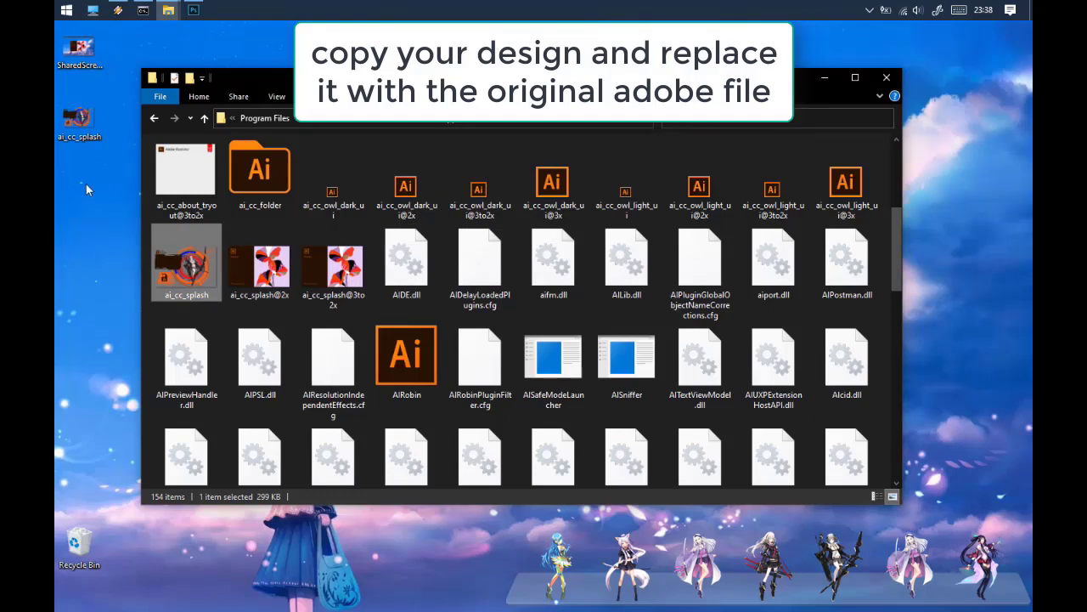
Copy the file name ai_cc_splash@2x from Illustrator's Windows folder
left_click(253, 298)
left_click(257, 296)
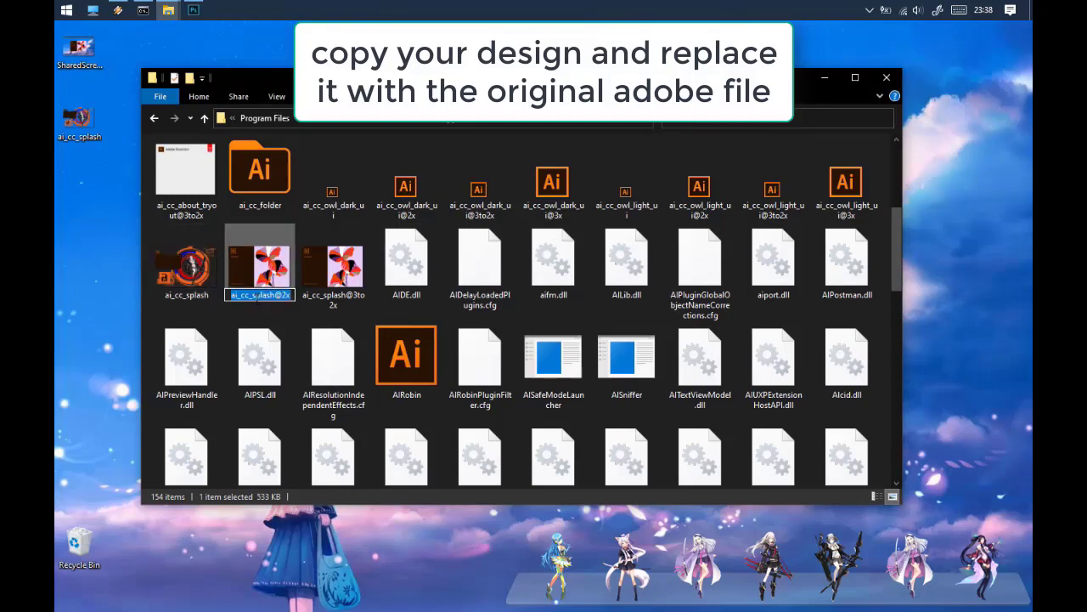
right_click(265, 297)
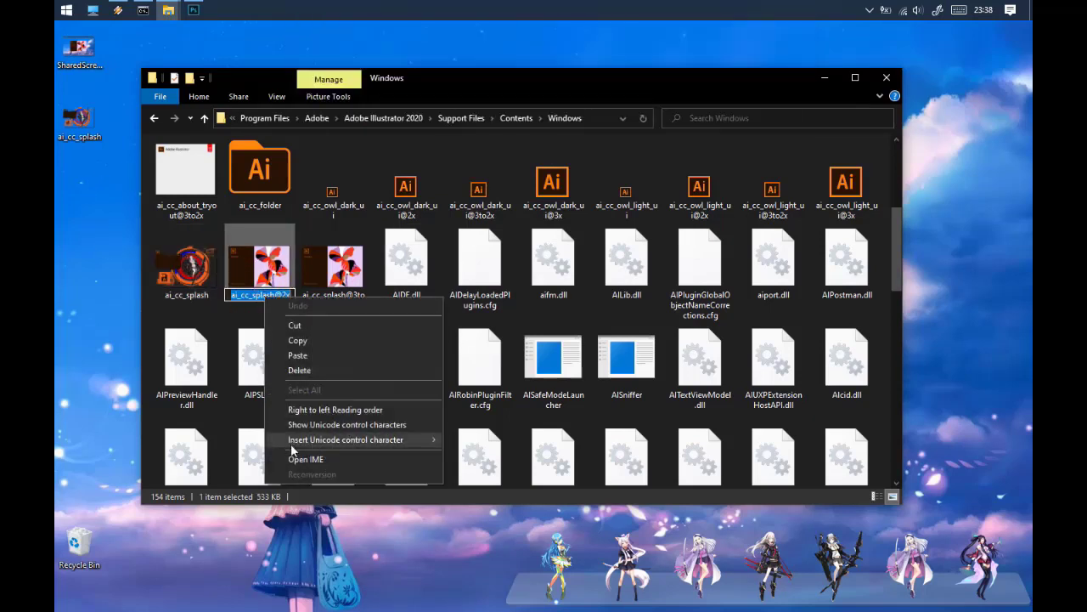
left_click(308, 342)
Rename the desktop PNG to ai_cc_splash@2x and paste it over the original in Illustrator's folder
left_click(79, 127)
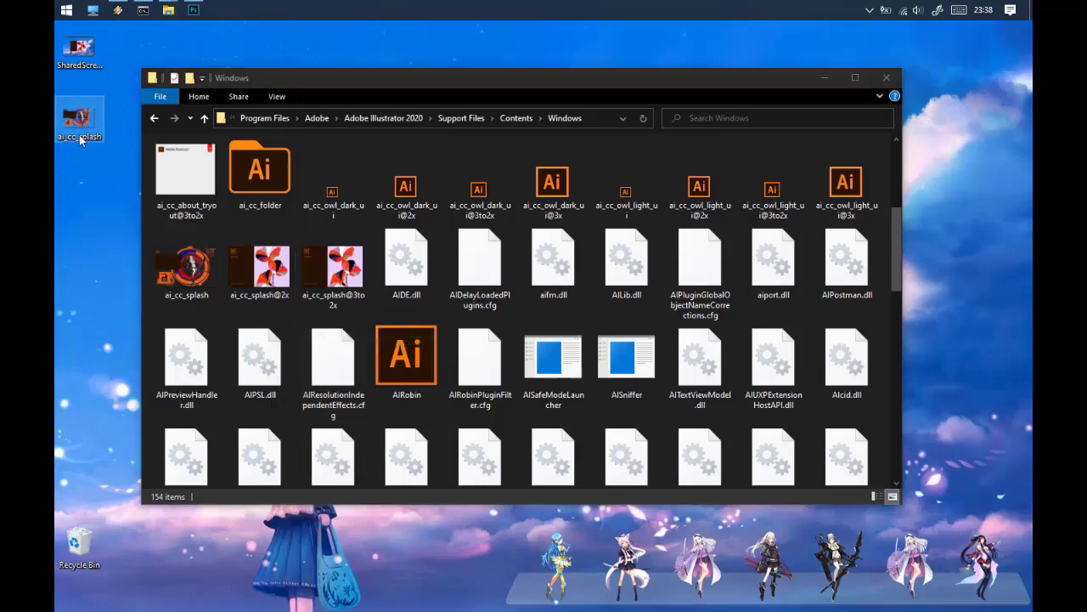
right_click(83, 142)
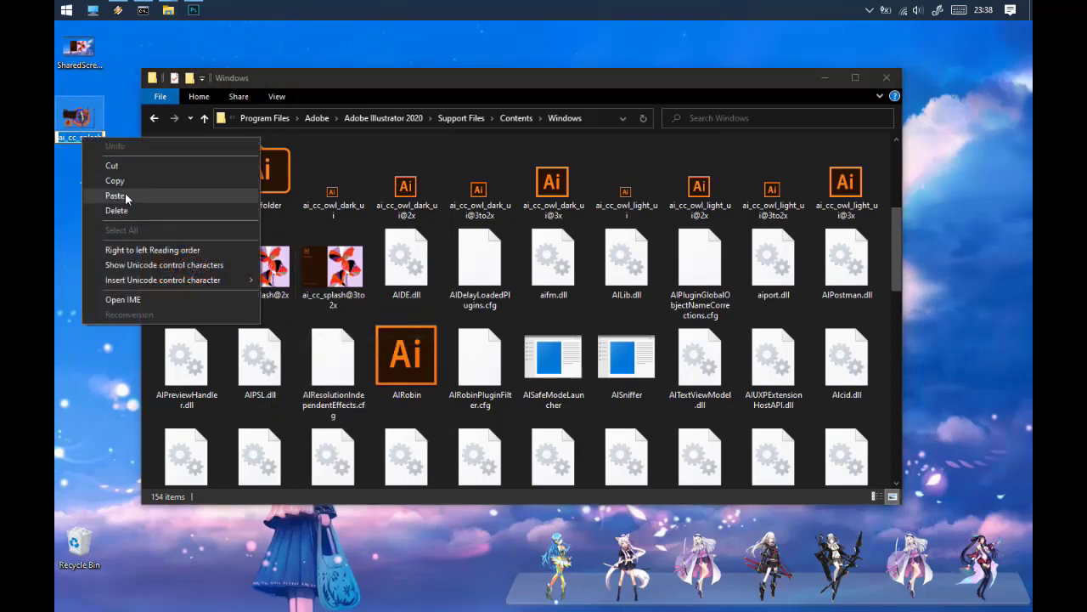
left_click(126, 194)
key("Return")
right_click(79, 124)
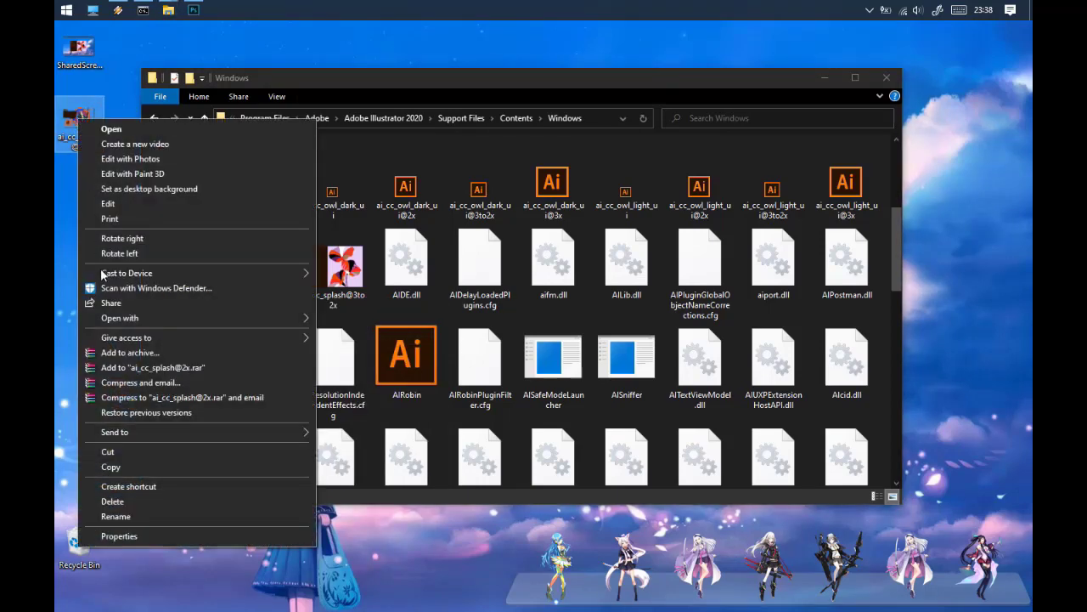
left_click(109, 465)
left_click(309, 312)
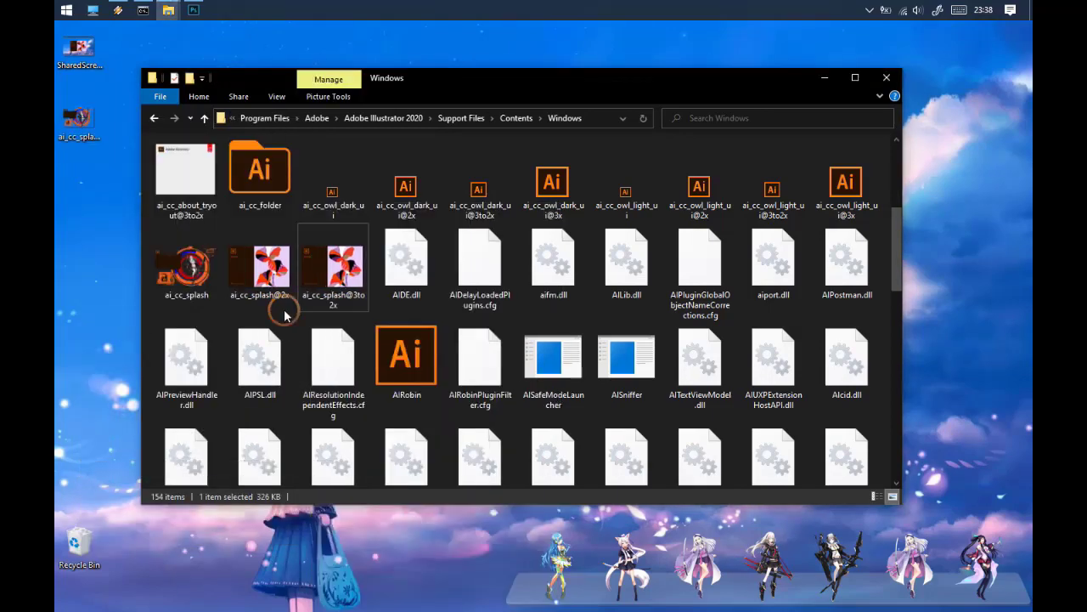
right_click(287, 309)
left_click(323, 402)
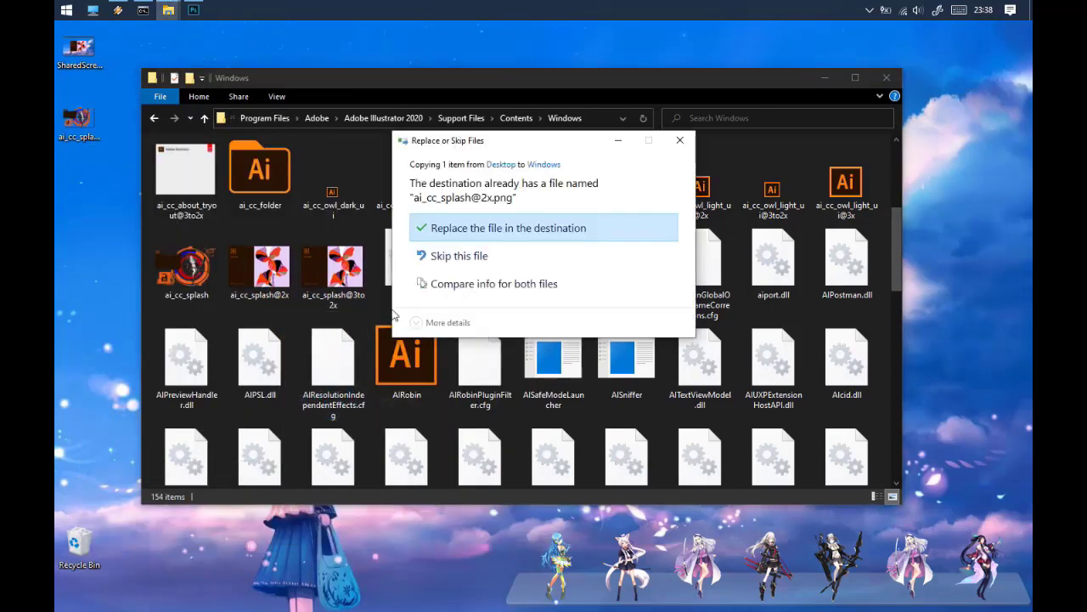
left_click(493, 227)
Copy the name ai_cc_splash@3to2x and rename the desktop PNG to it
left_click(331, 309)
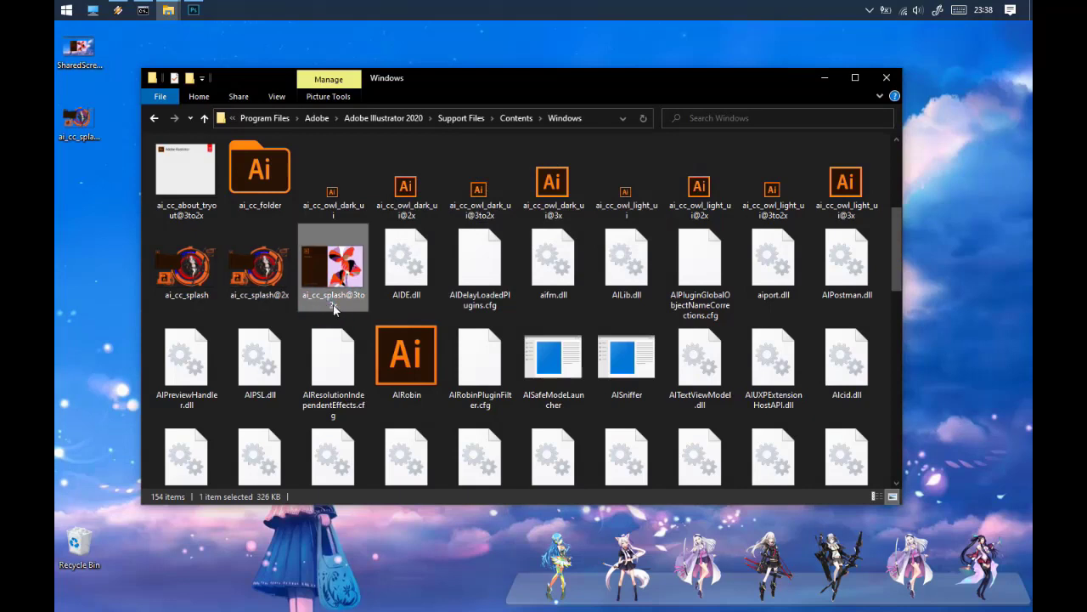
left_click(337, 311)
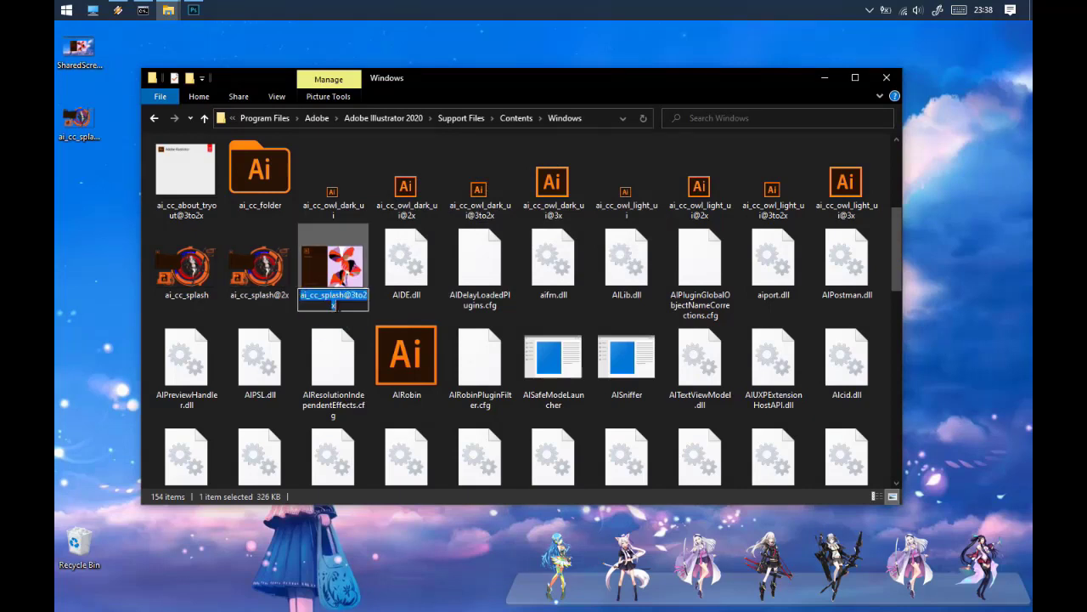
right_click(302, 299)
left_click(340, 340)
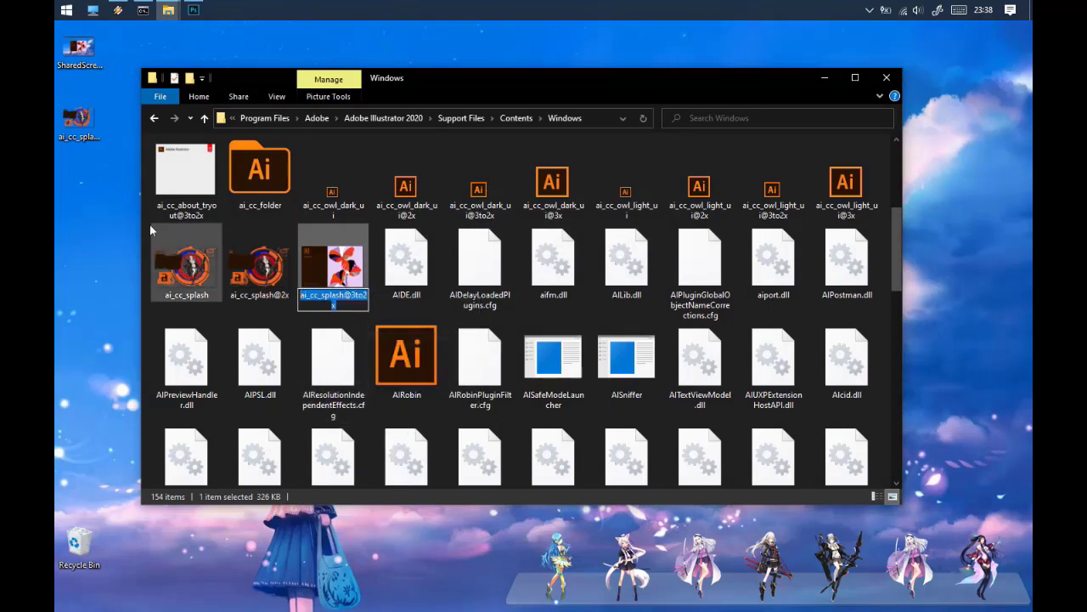
left_click(90, 145)
left_click(83, 149)
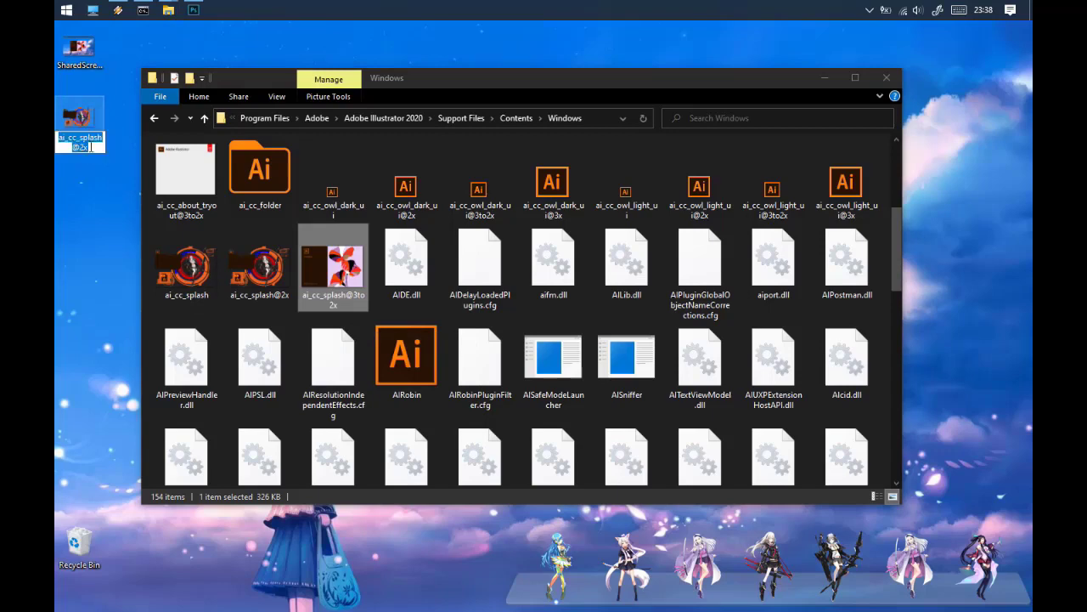
right_click(90, 149)
left_click(123, 206)
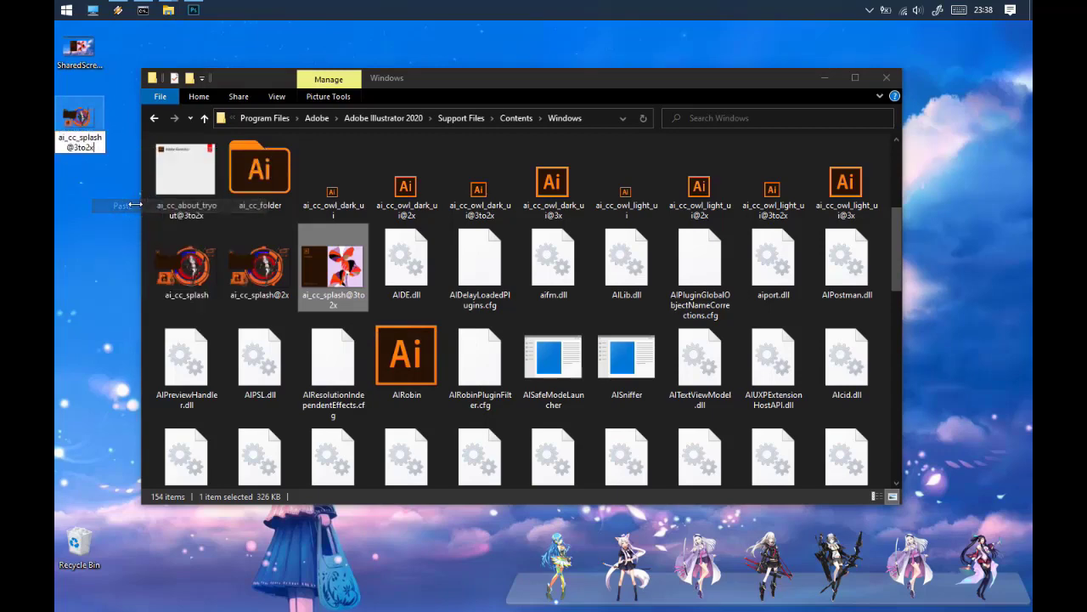
key("Return")
Paste the PNG over ai_cc_splash@3to2x in Illustrator's Windows folder, replacing the original
right_click(79, 134)
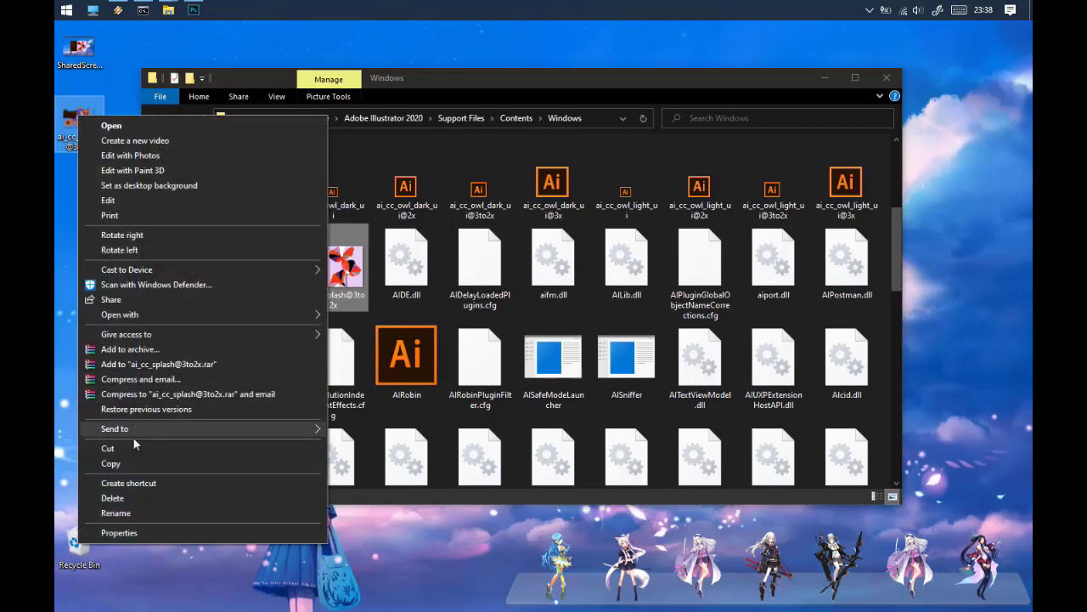
left_click(111, 463)
right_click(378, 313)
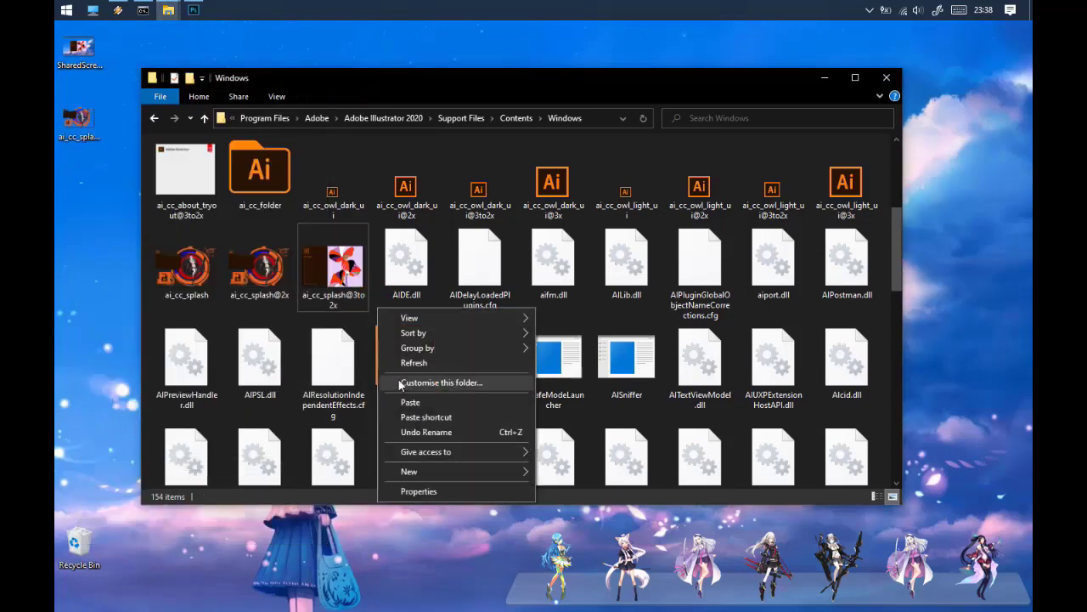
left_click(414, 401)
left_click(478, 228)
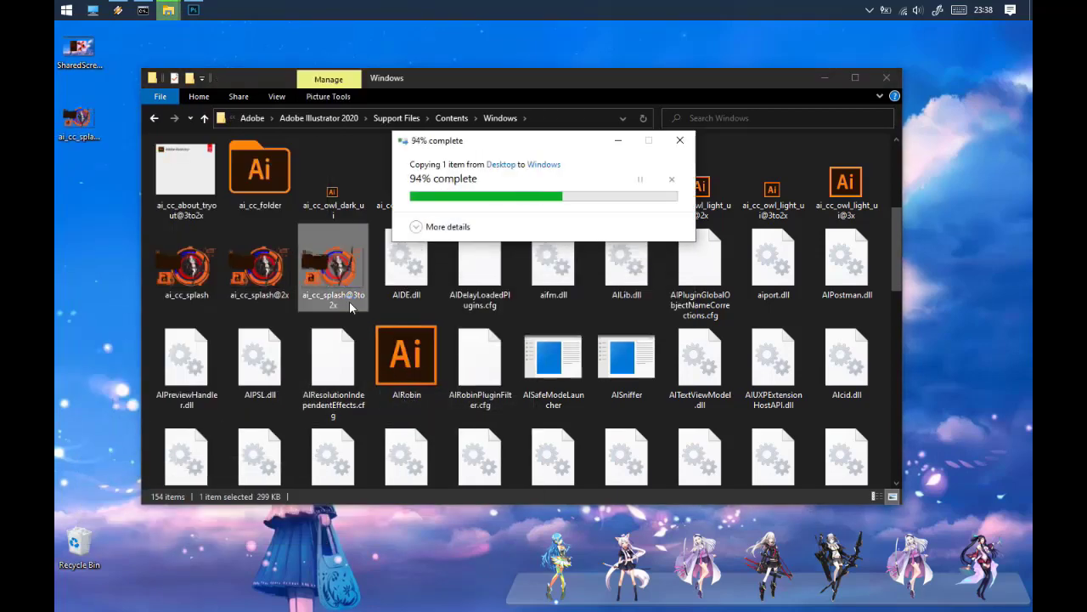
Undo the accidental splash copy pasted onto the desktop, then refresh the desktop twice
left_click(832, 78)
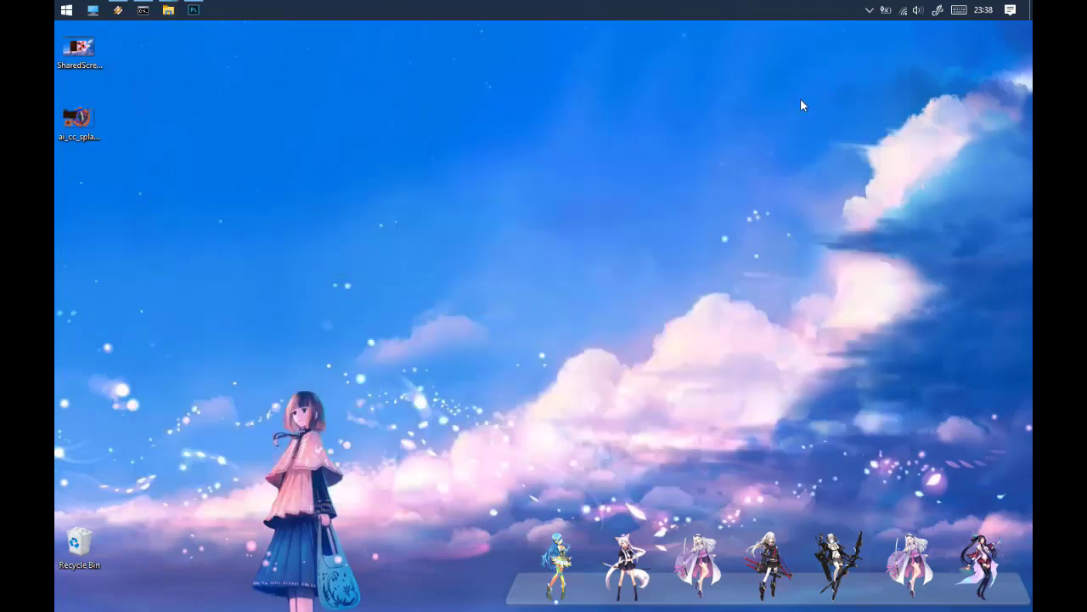
right_click(449, 101)
left_click(473, 160)
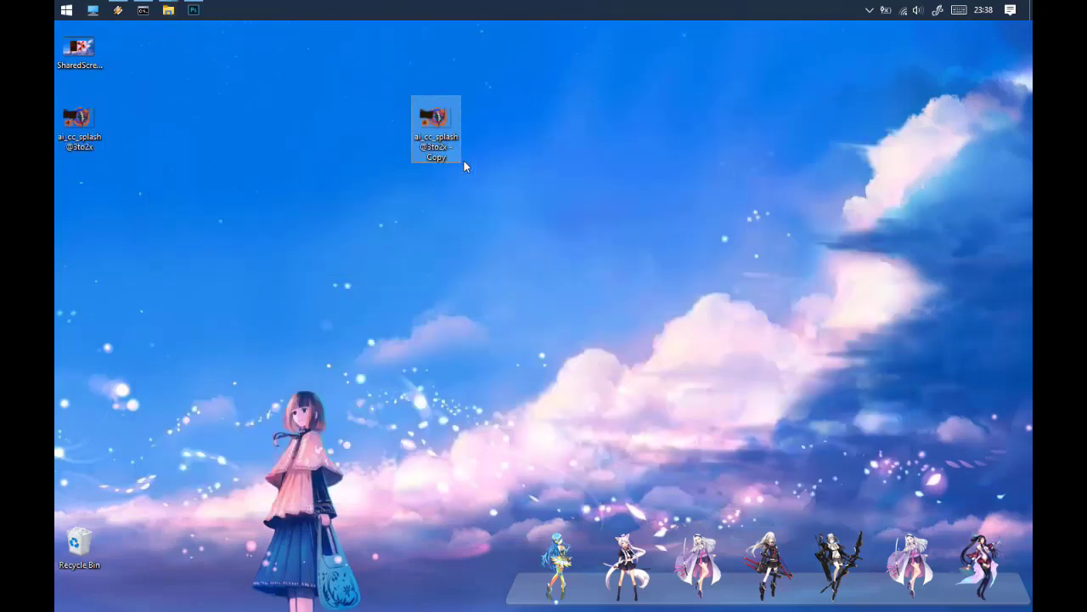
key("ctrl+z")
right_click(567, 189)
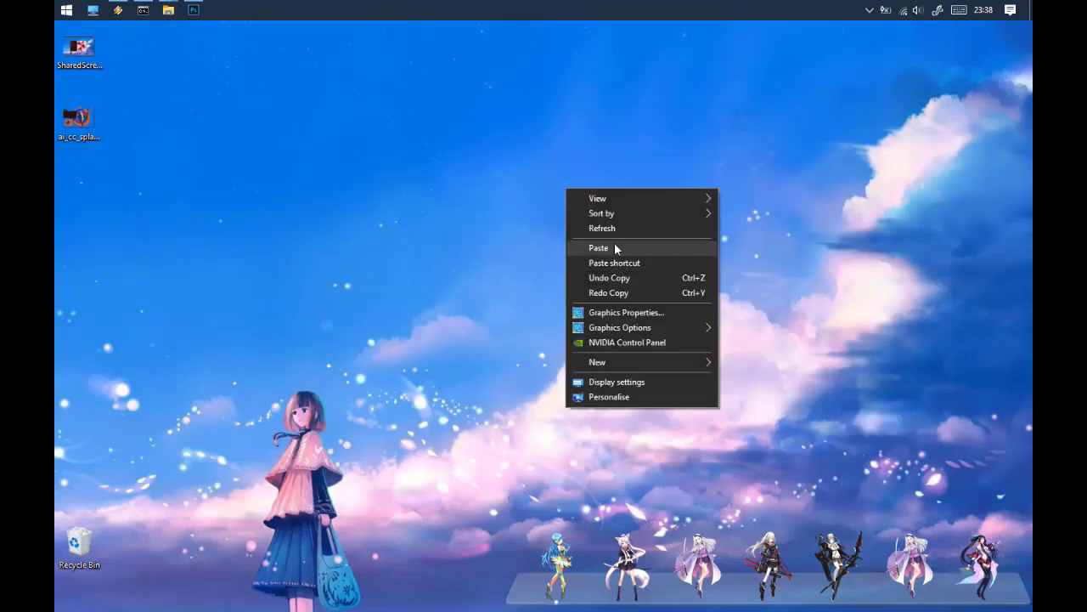
left_click(613, 229)
right_click(613, 226)
left_click(652, 264)
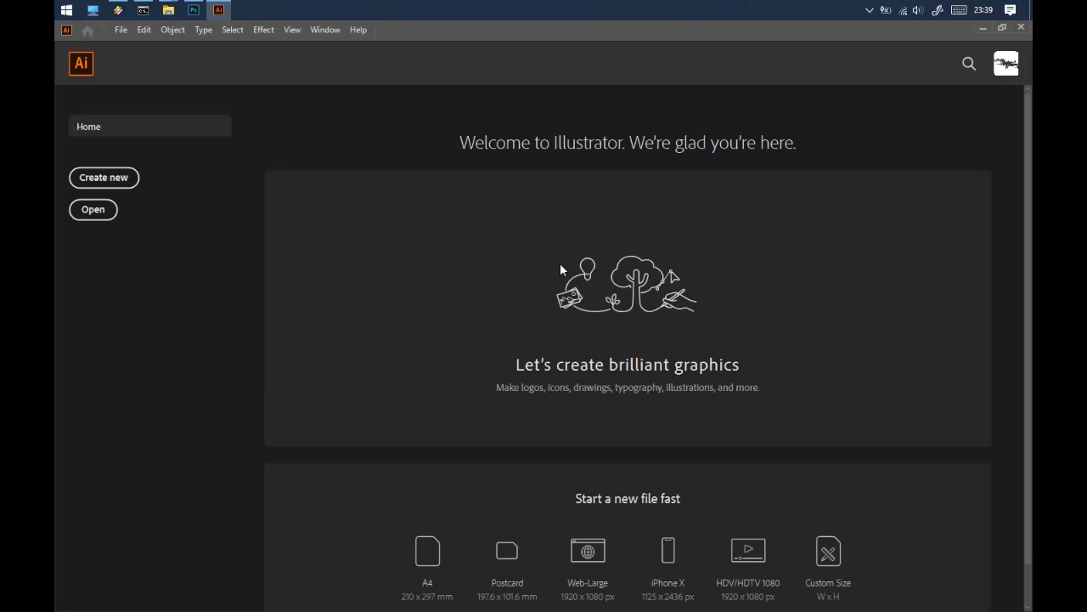
Close Illustrator, dismiss its warning, refresh the desktop, then close the relaunched Illustrator
left_click(985, 30)
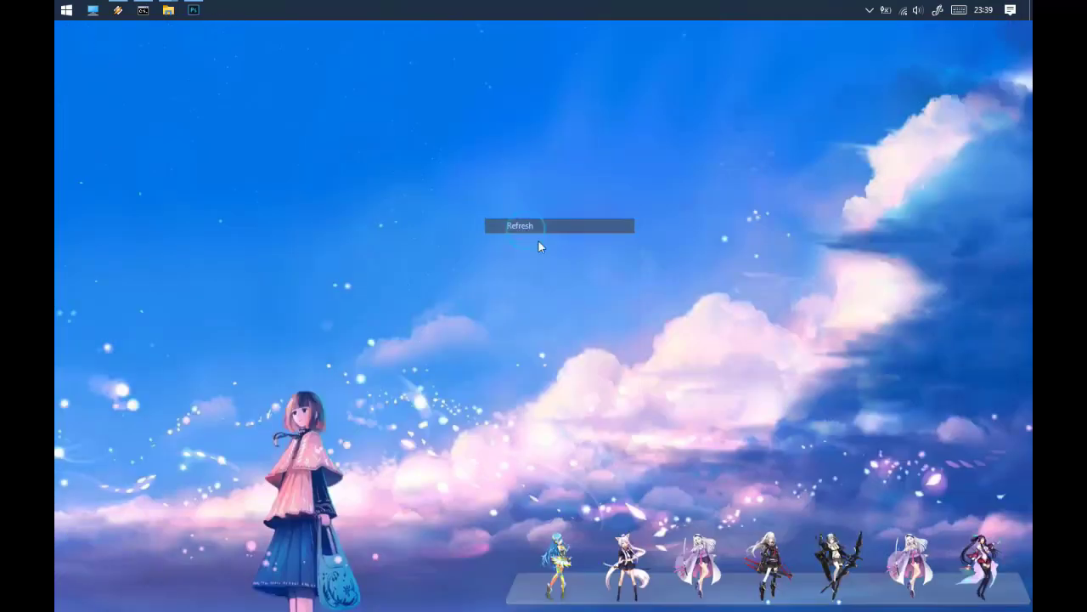
left_click(663, 278)
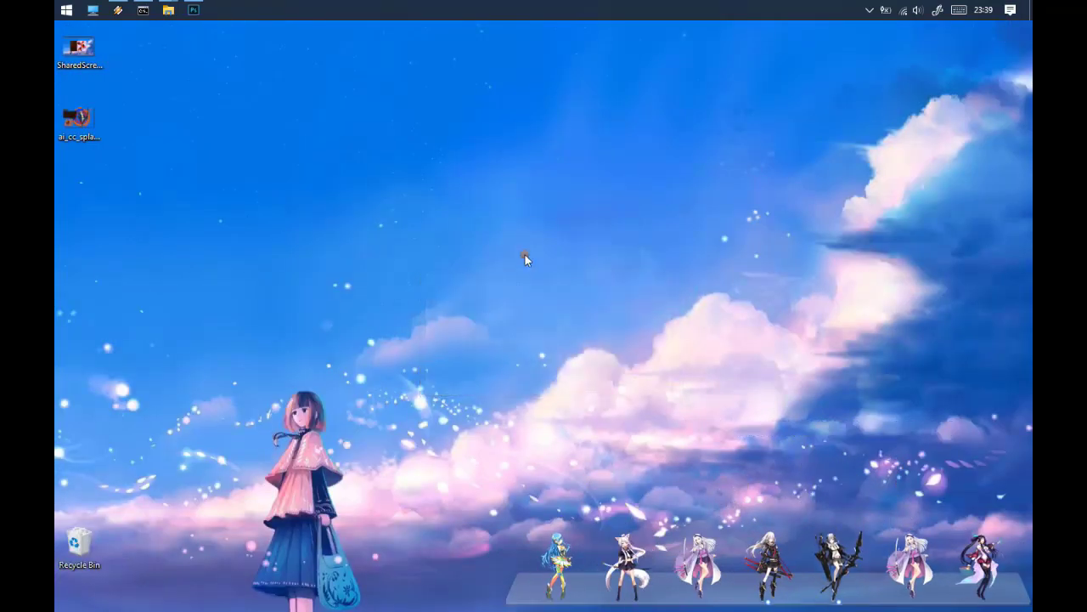
right_click(525, 256)
right_click(591, 297)
left_click(621, 338)
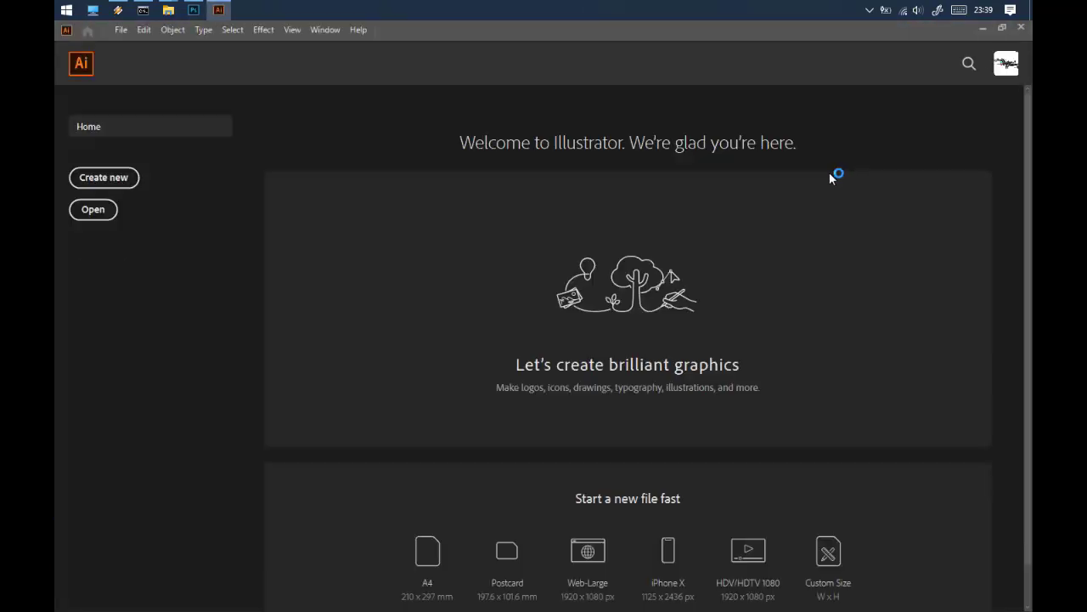
left_click(1021, 31)
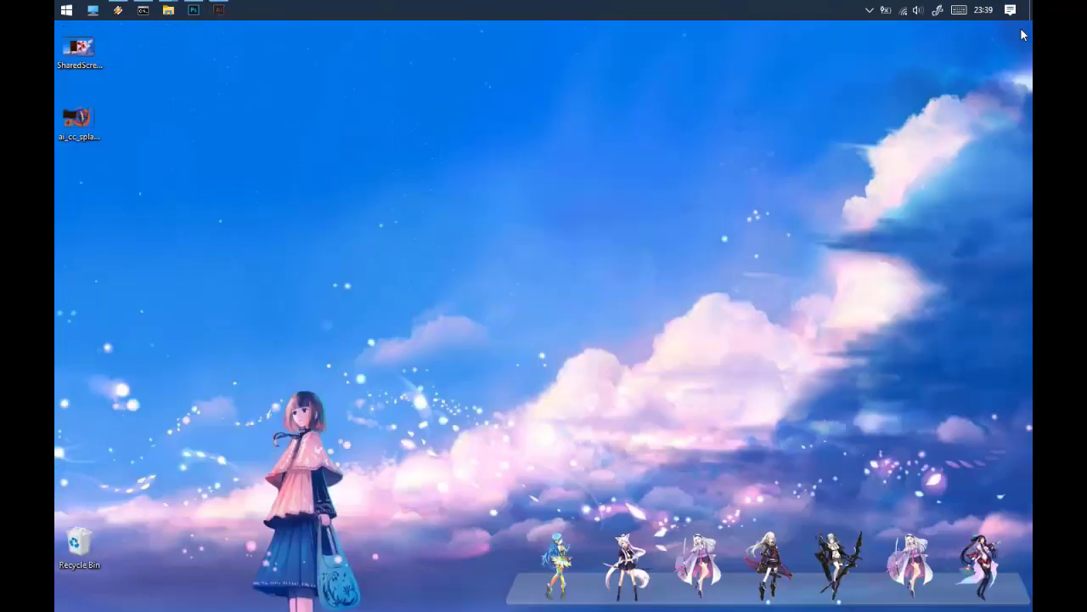